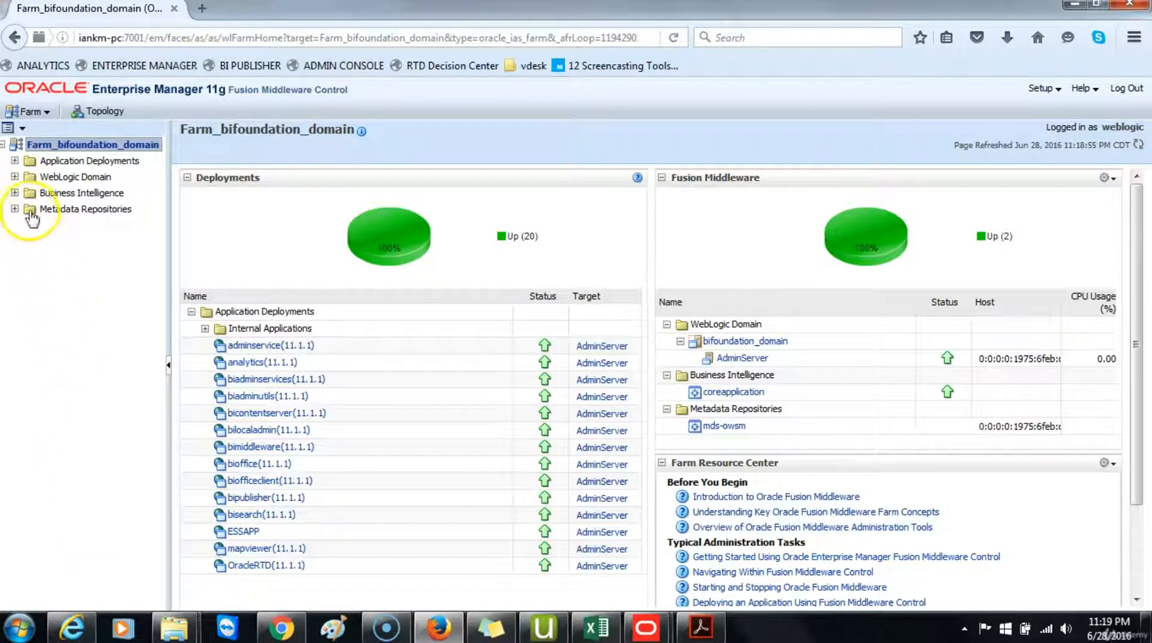
# Step: Open the coreapplication Business Intelligence instance and lock its configuration for editing
pyautogui.click(16, 192)
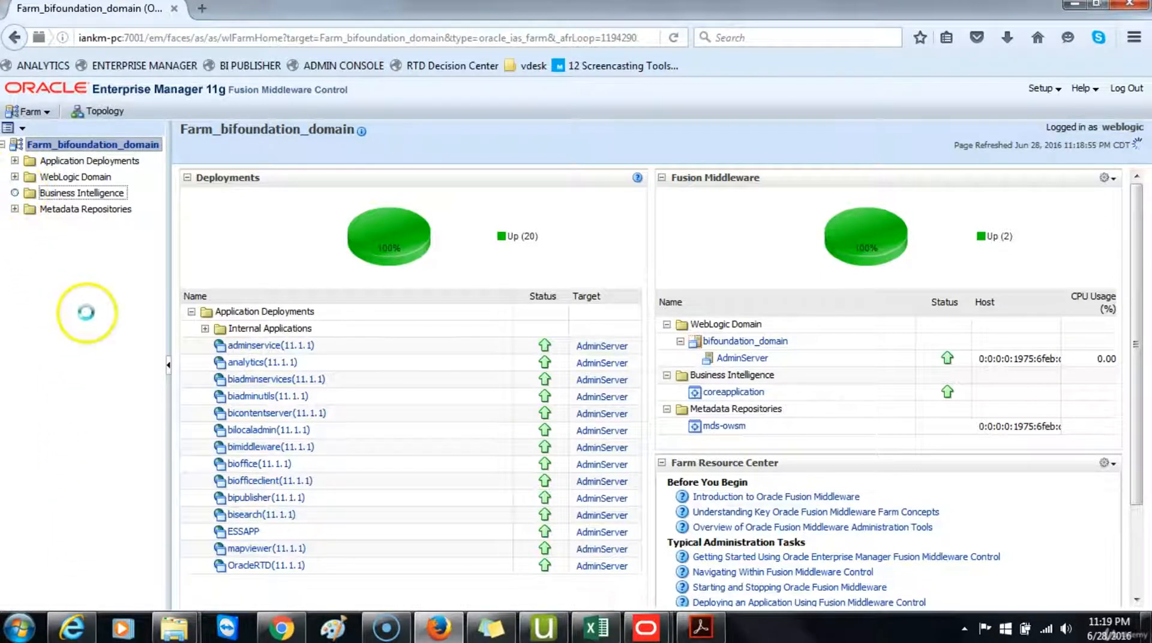
pyautogui.click(73, 210)
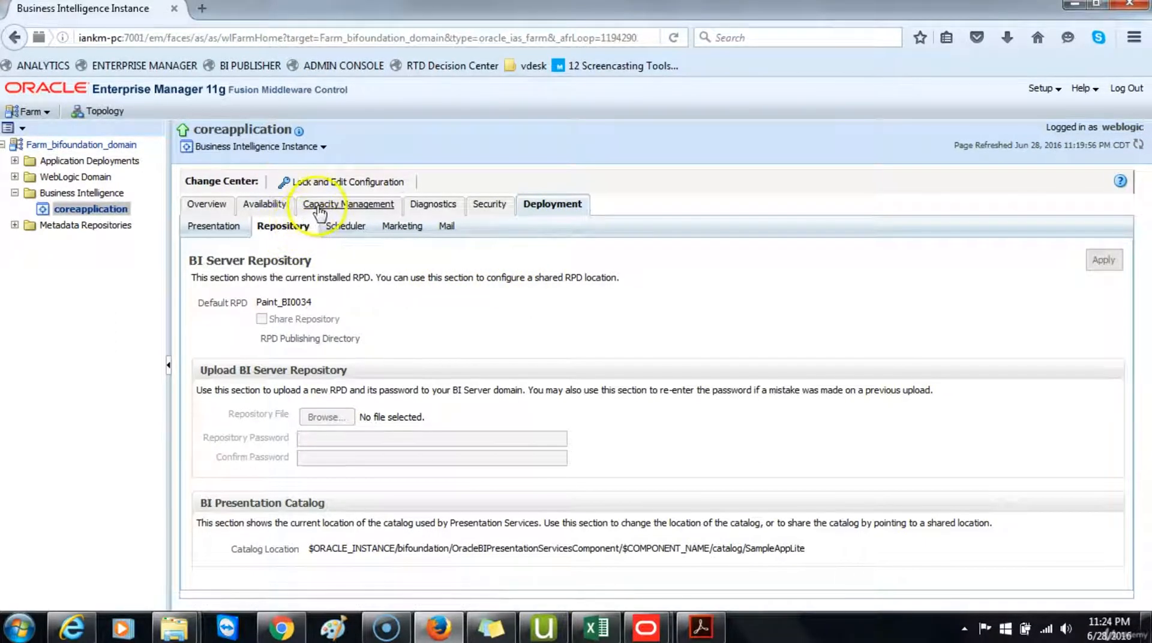
pyautogui.click(333, 183)
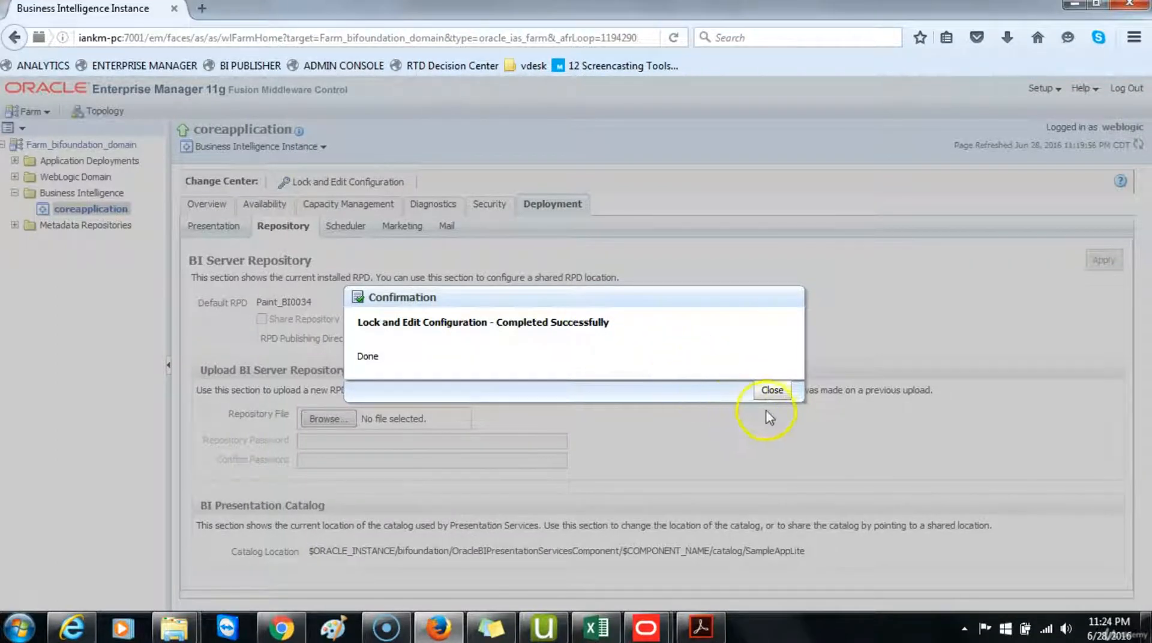
pyautogui.click(772, 390)
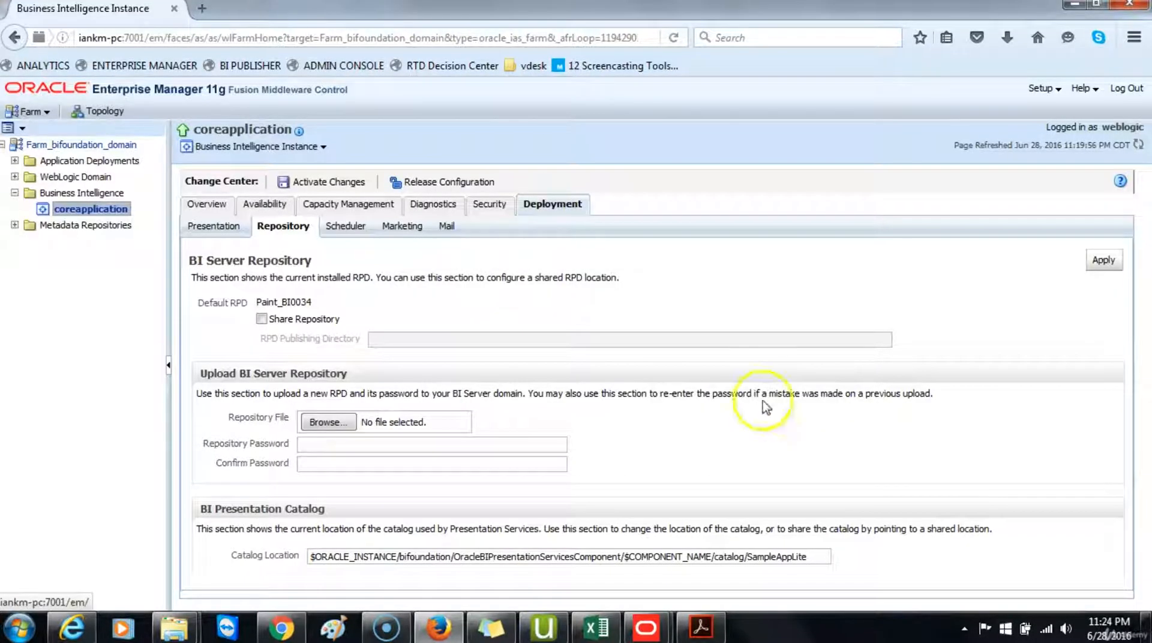
# Step: Upload SampleAppLite_BI0001.rpd as the BI Server repository, entering and confirming the repository password, and apply
pyautogui.click(326, 422)
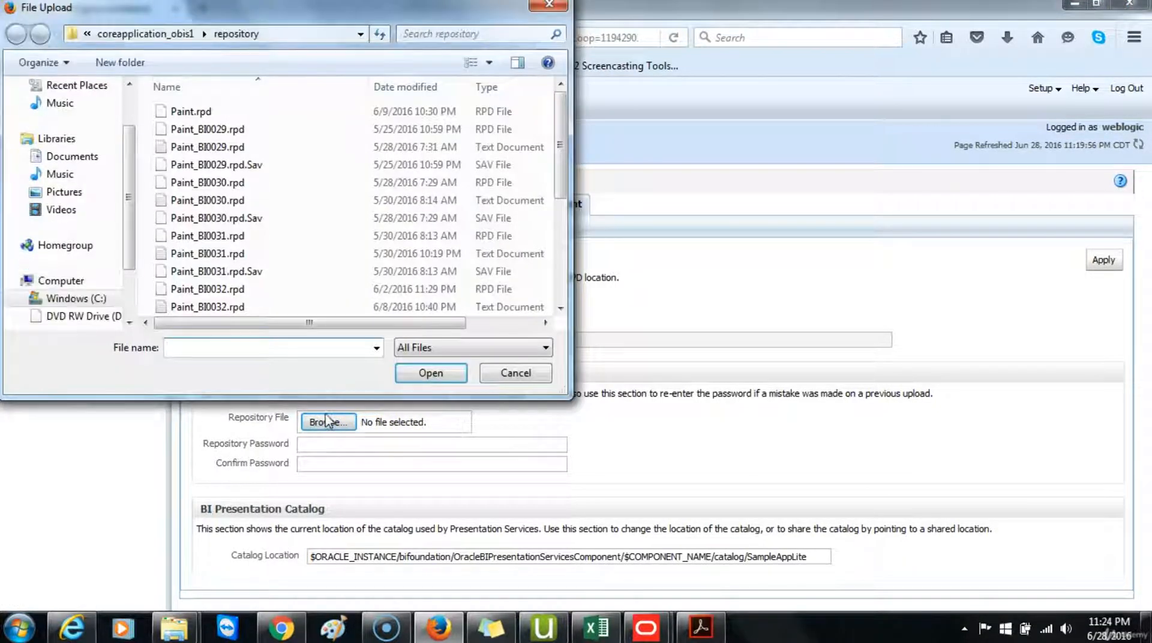
pyautogui.moveTo(558, 128); pyautogui.dragTo(567, 243)
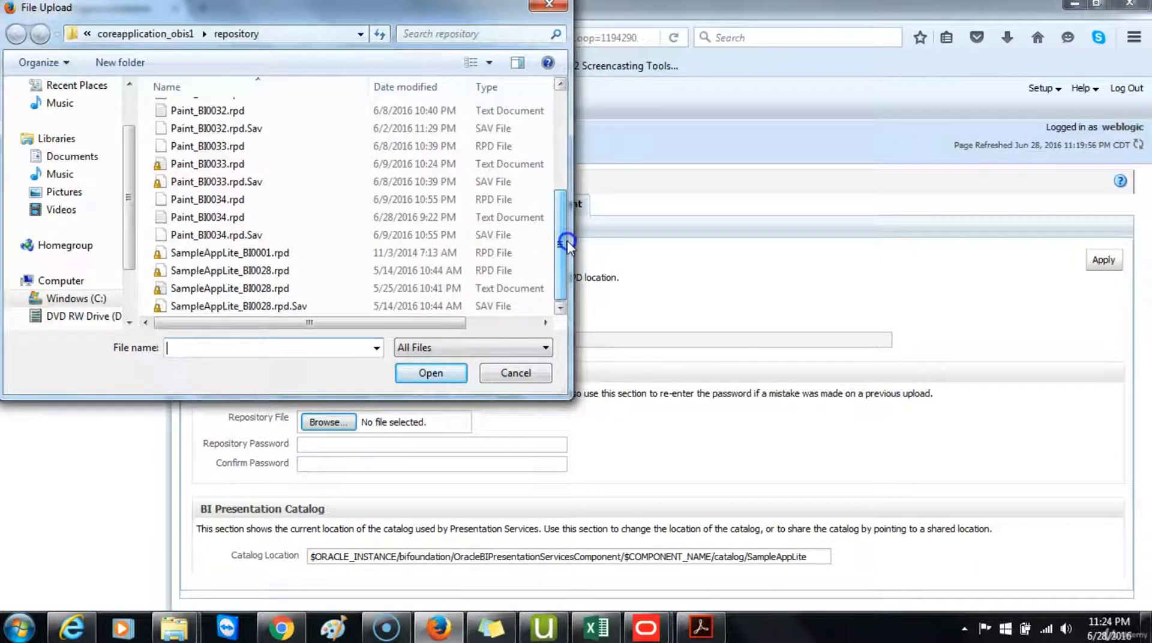
pyautogui.click(227, 255)
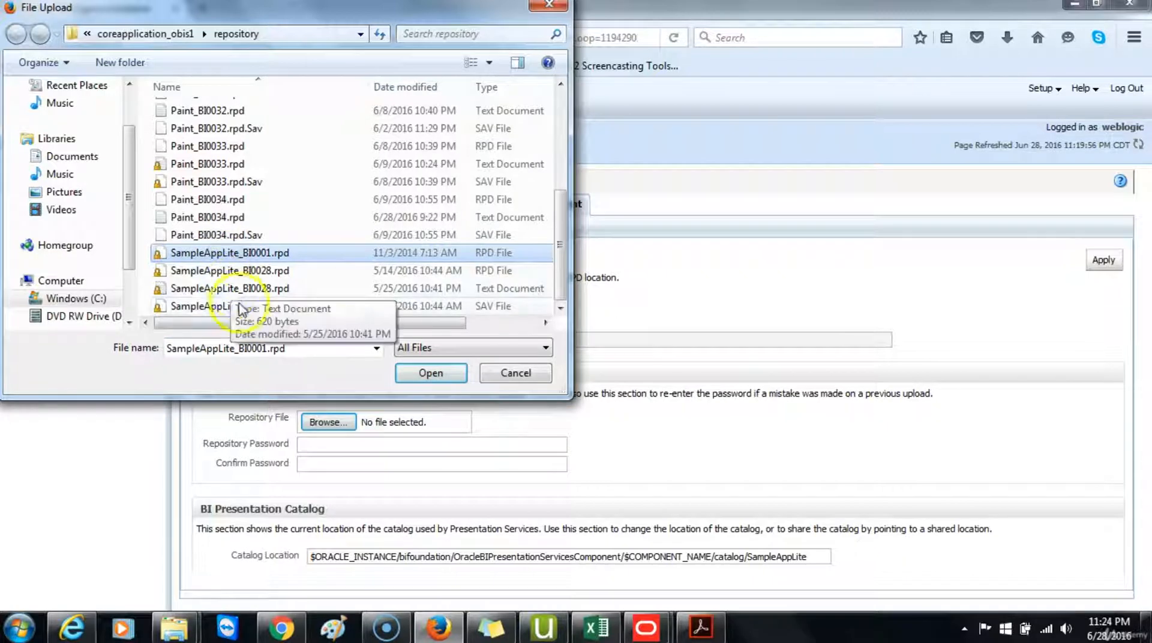
pyautogui.click(431, 374)
pyautogui.click(390, 441)
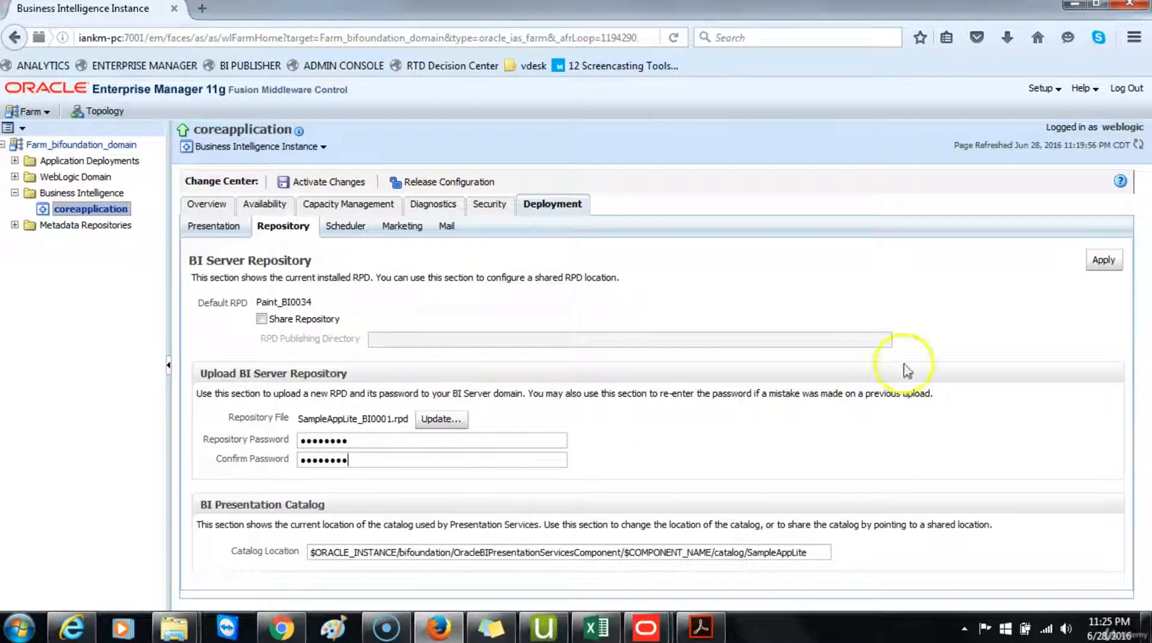
pyautogui.click(1102, 262)
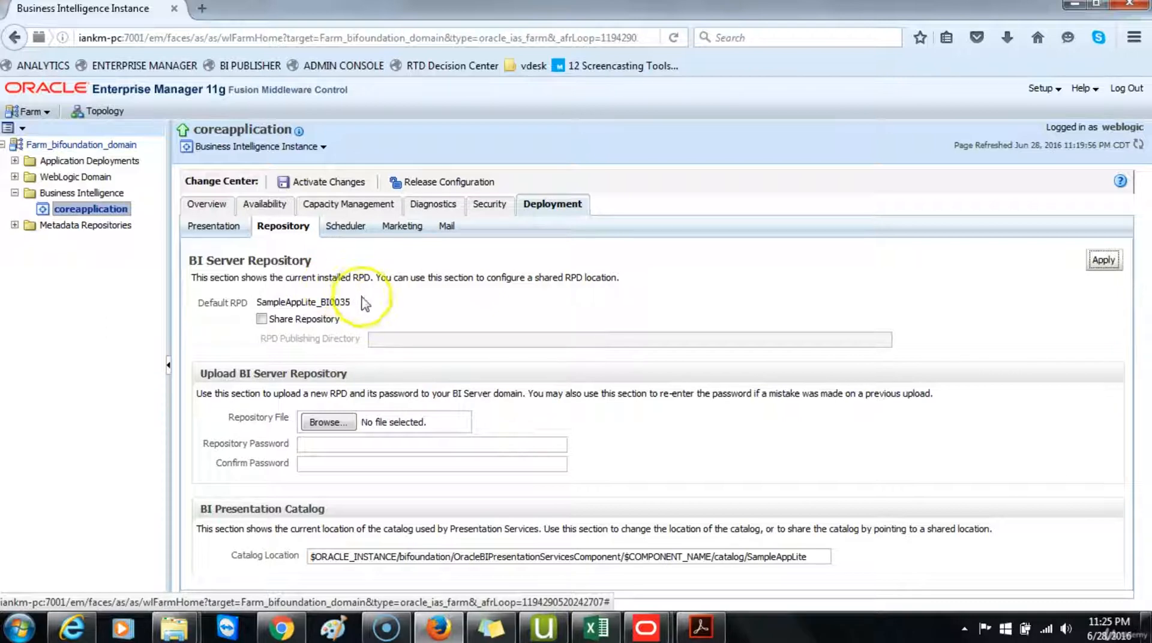
# Step: Activate the configuration changes
pyautogui.click(351, 184)
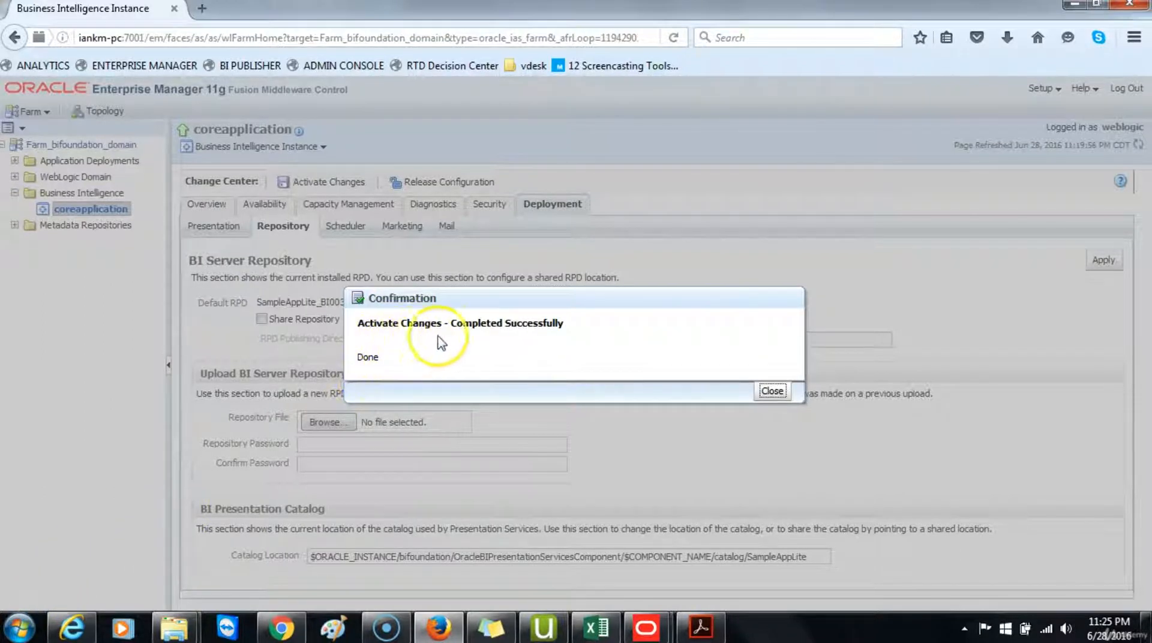
pyautogui.click(772, 390)
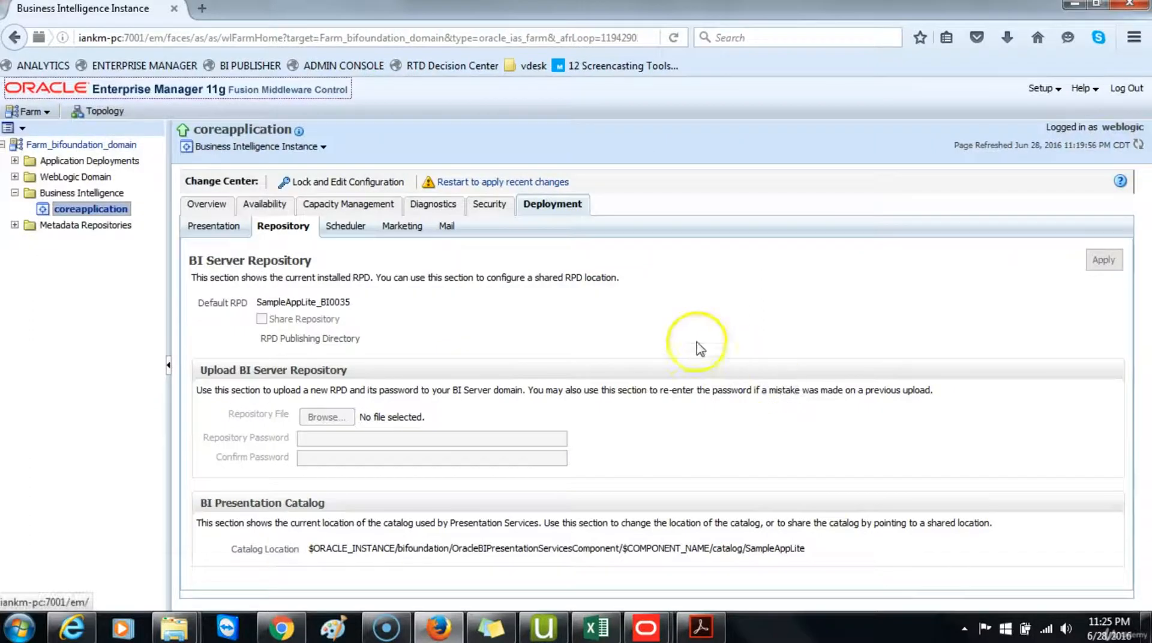
# Step: Restart all BI components to apply the recent changes
pyautogui.click(468, 184)
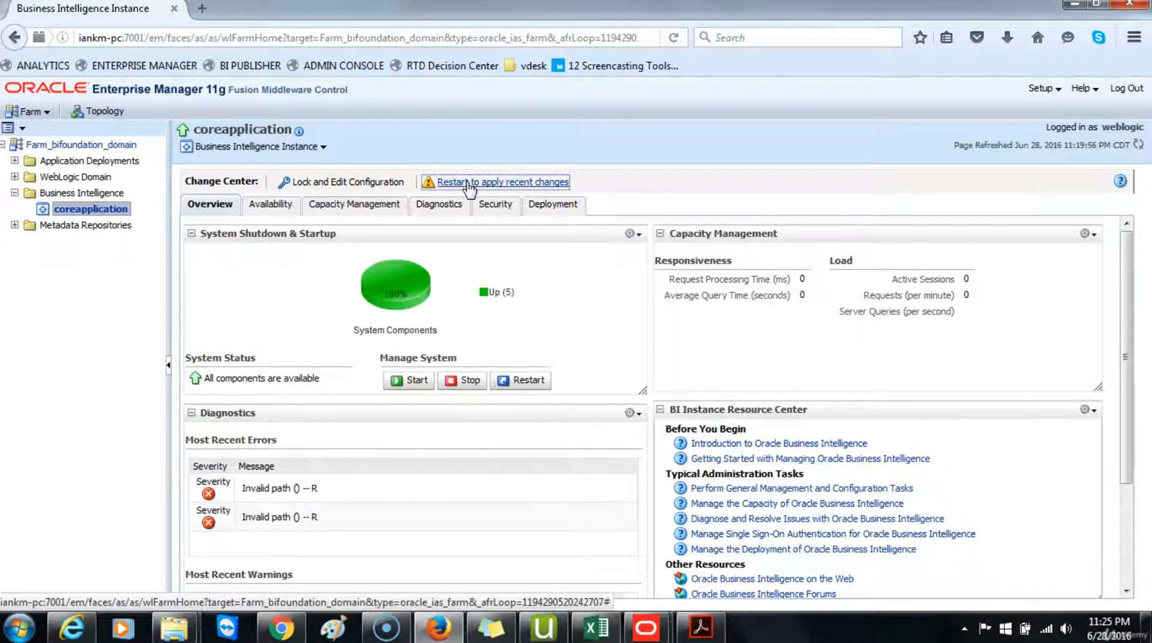
pyautogui.moveTo(407, 287)
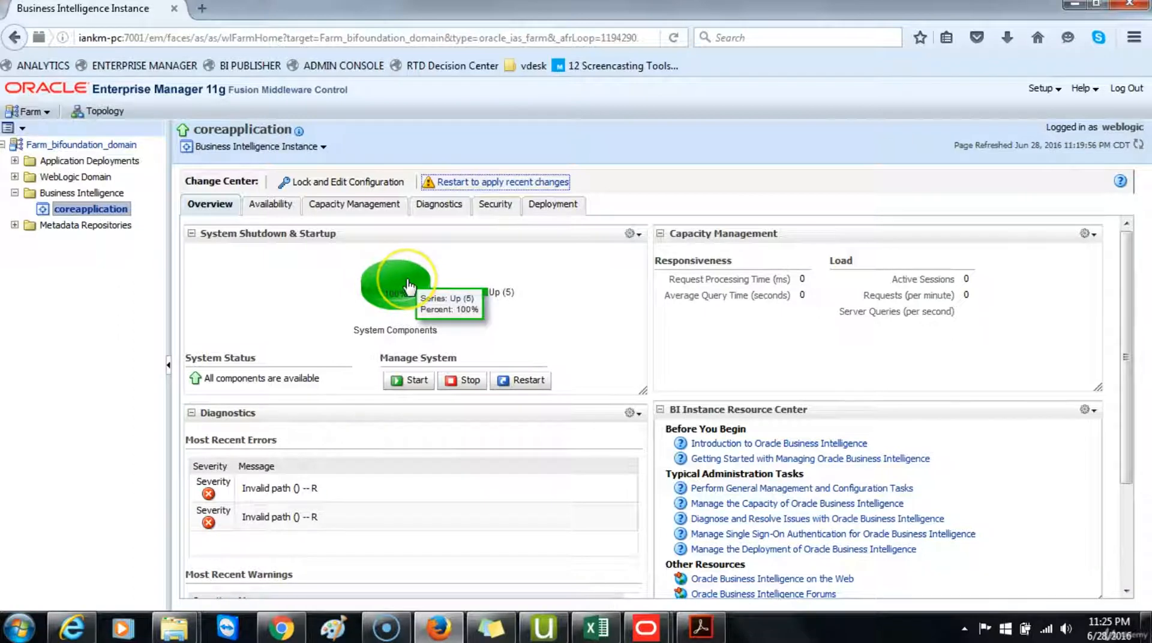
pyautogui.click(526, 381)
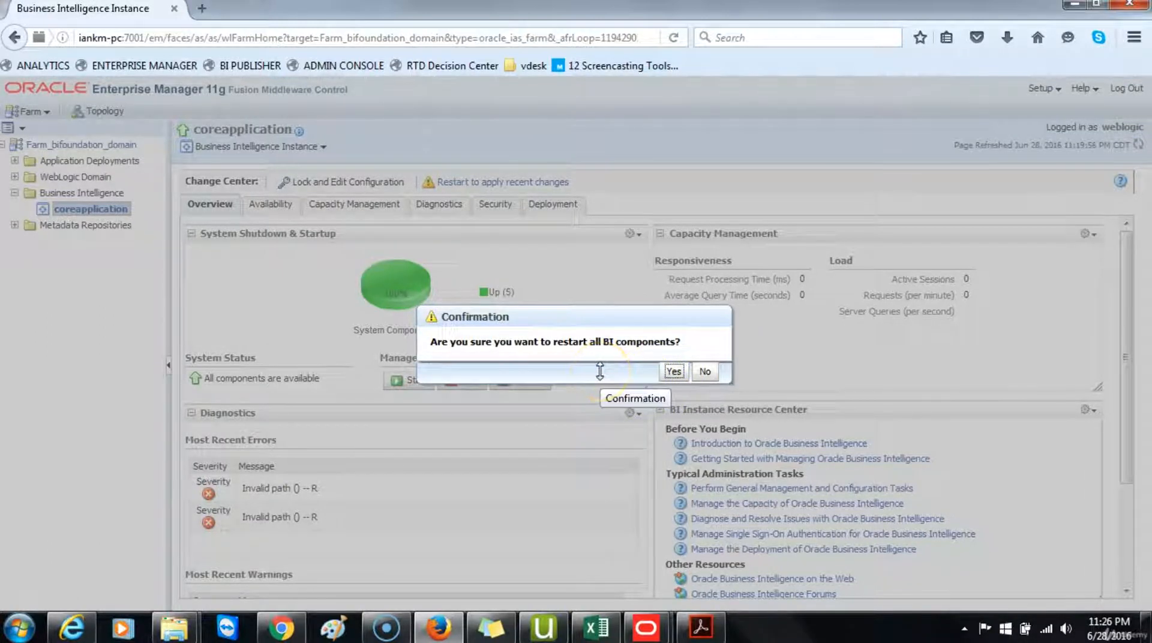
pyautogui.click(674, 371)
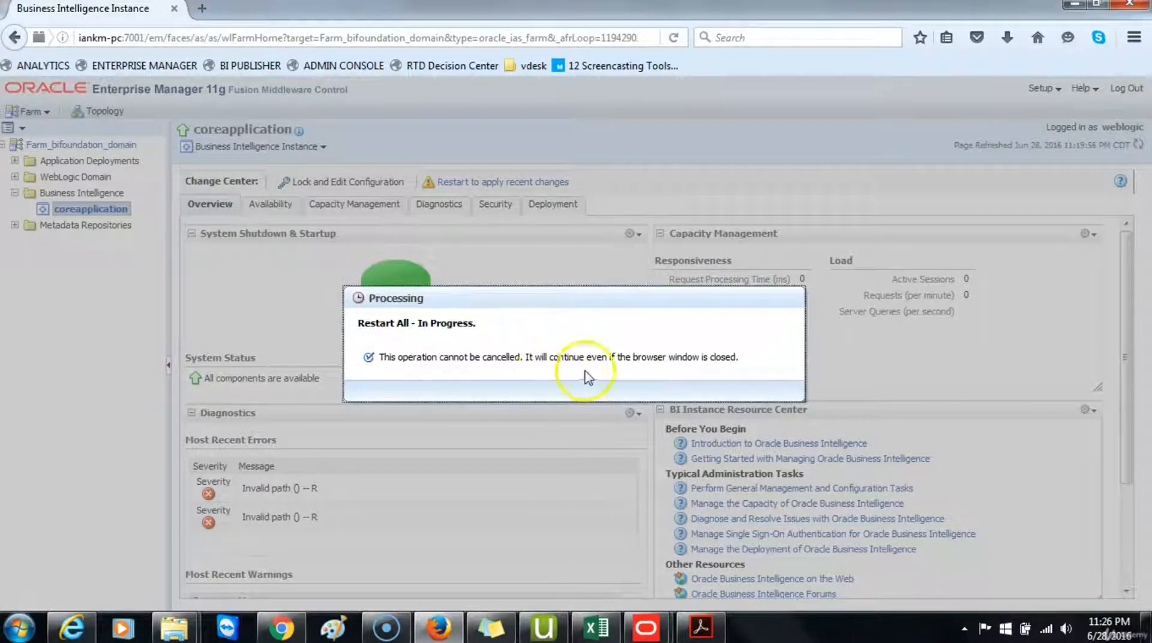
pyautogui.click(539, 378)
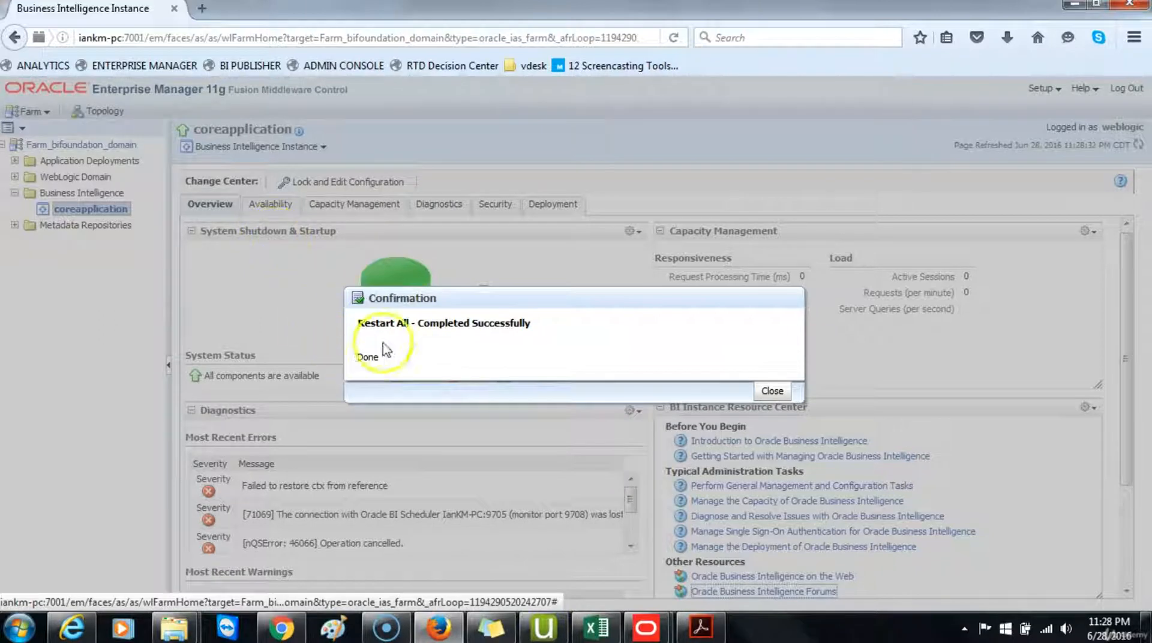
pyautogui.click(772, 390)
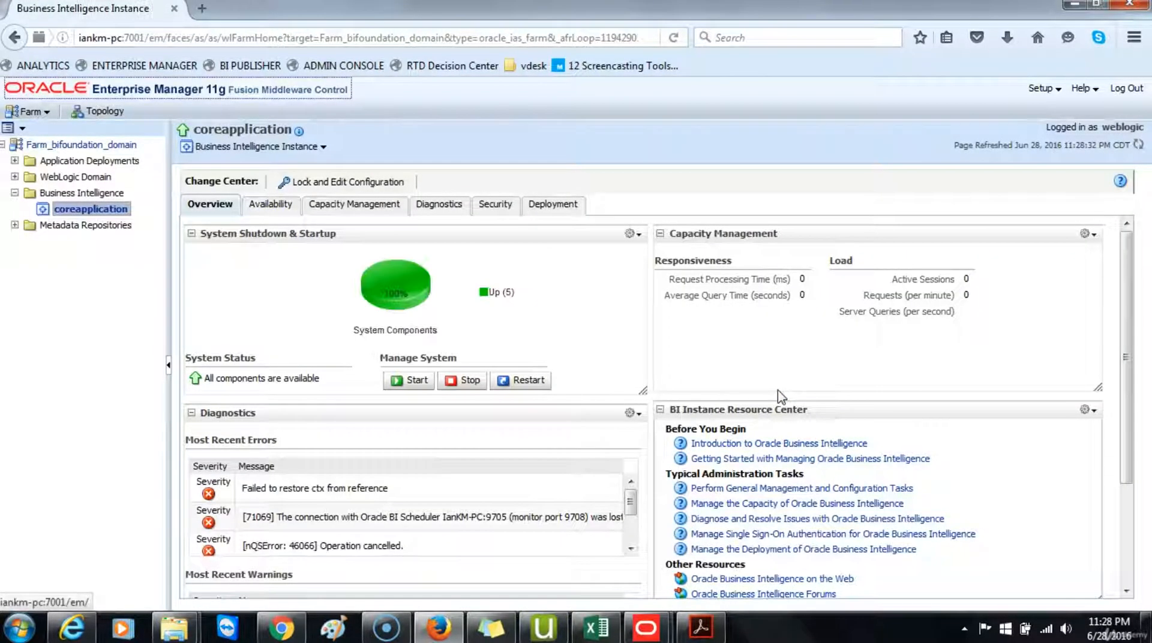
# Step: Log out of Enterprise Manager and sign in to Analytics with the administrator user ID and password
pyautogui.click(1125, 88)
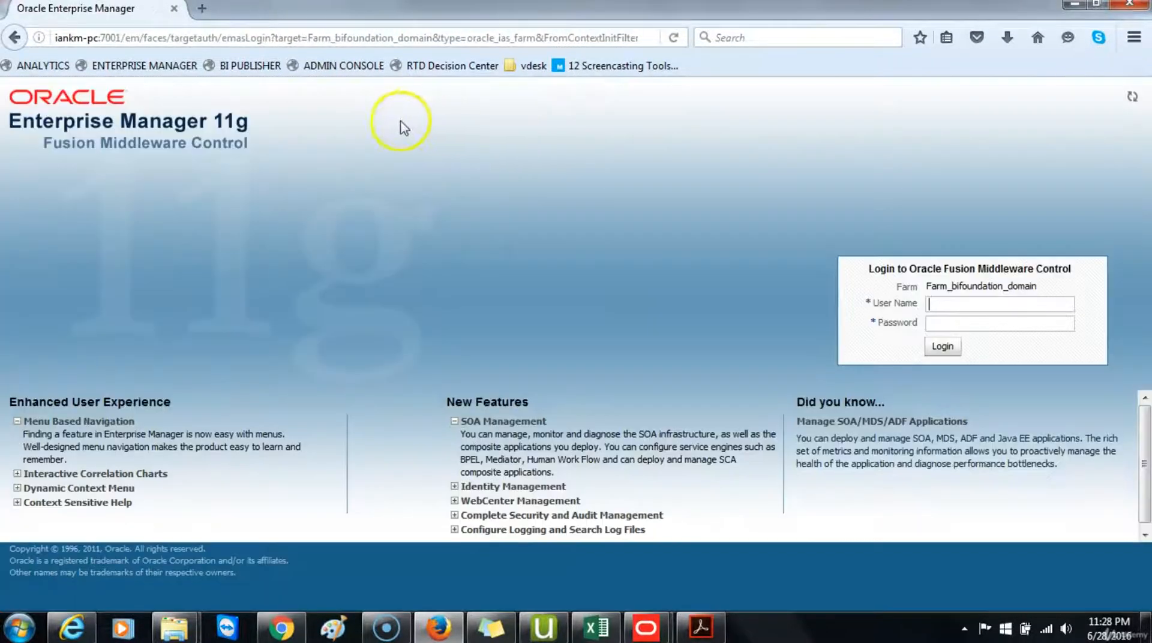
pyautogui.click(52, 67)
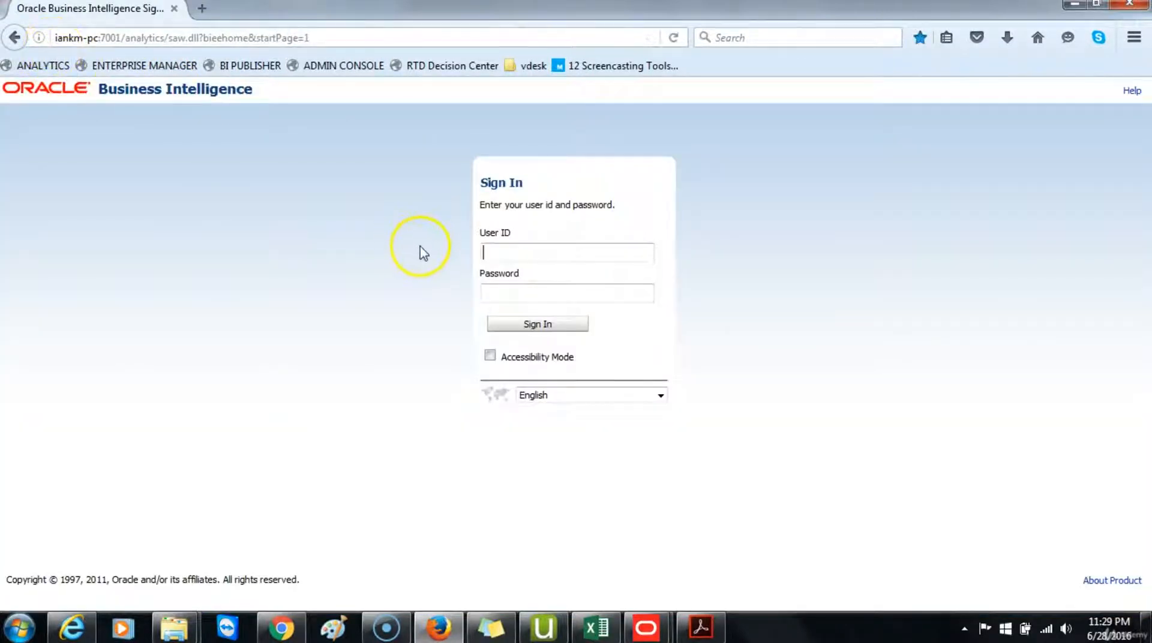
pyautogui.write('web')
pyautogui.click(515, 268)
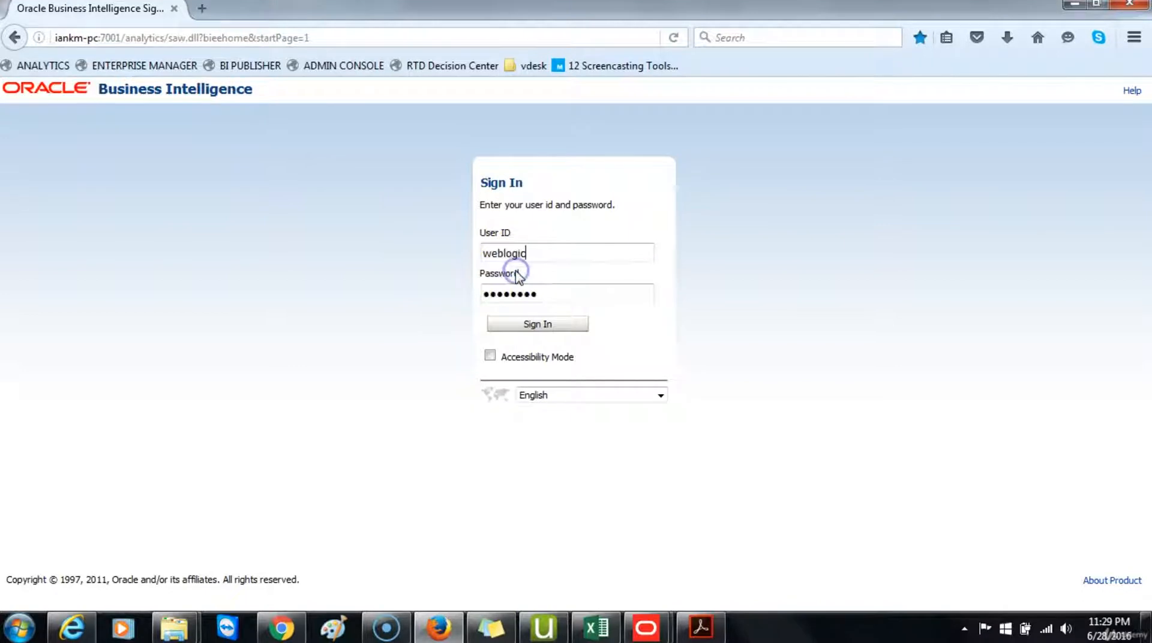
pyautogui.click(540, 325)
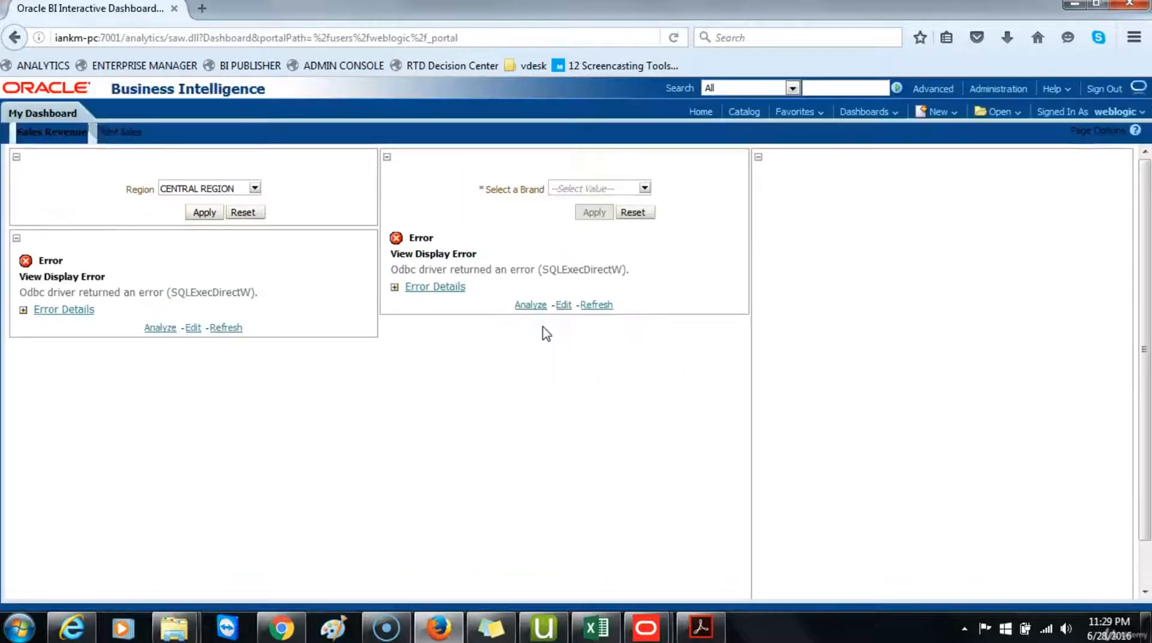
# Step: Create a new KPI based on the Sample Sales Lite subject area
pyautogui.click(702, 113)
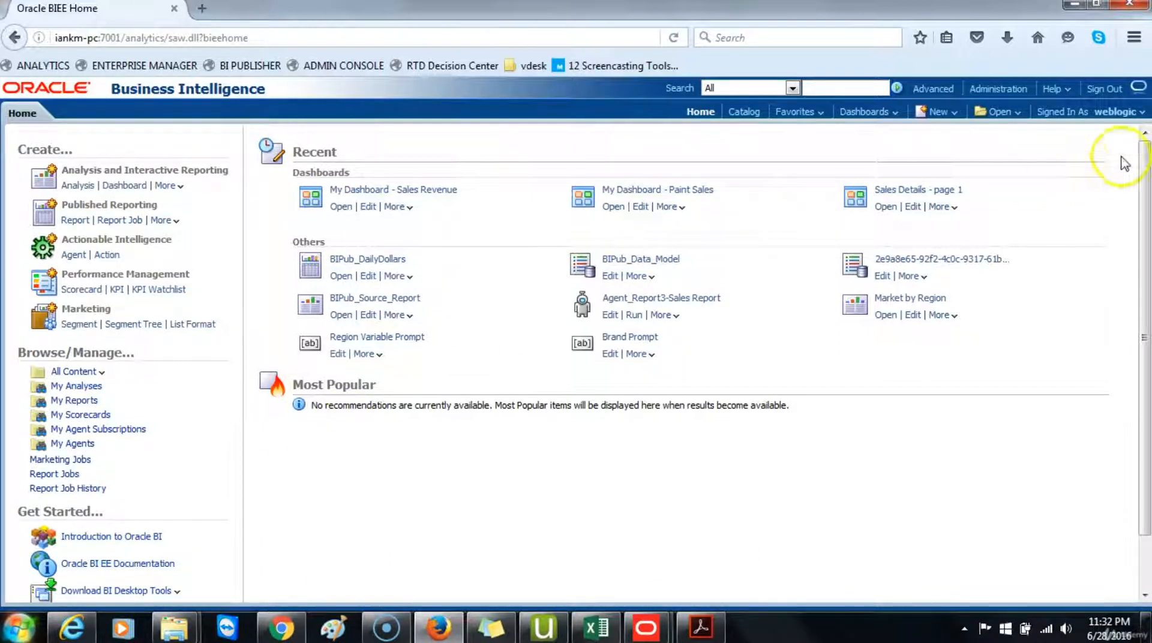
pyautogui.click(946, 114)
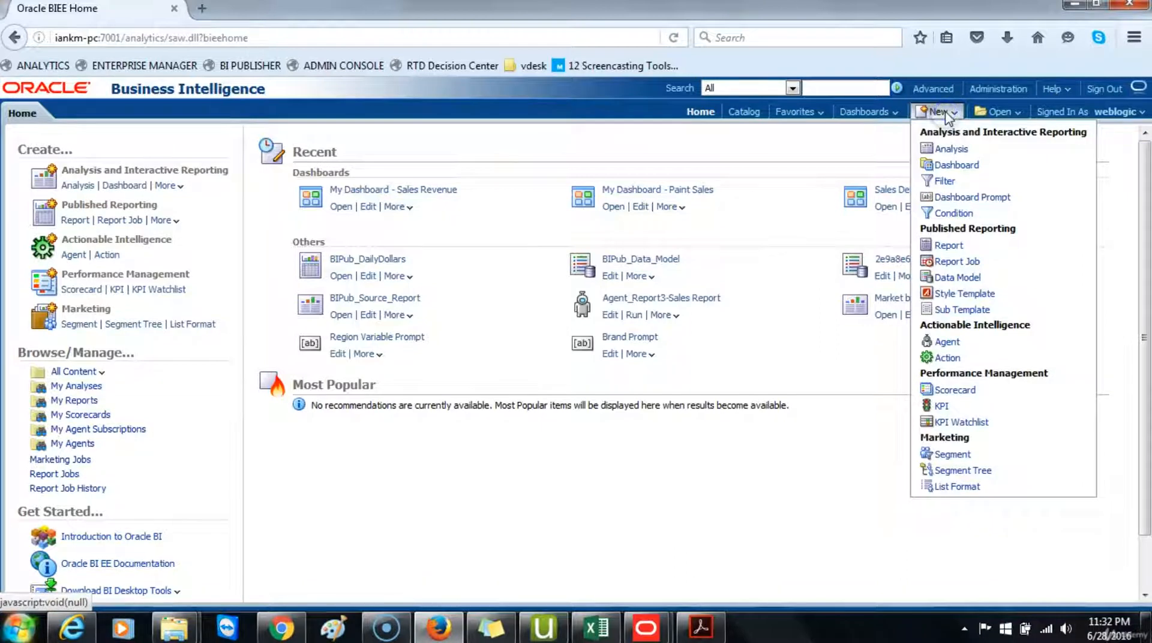
pyautogui.click(940, 406)
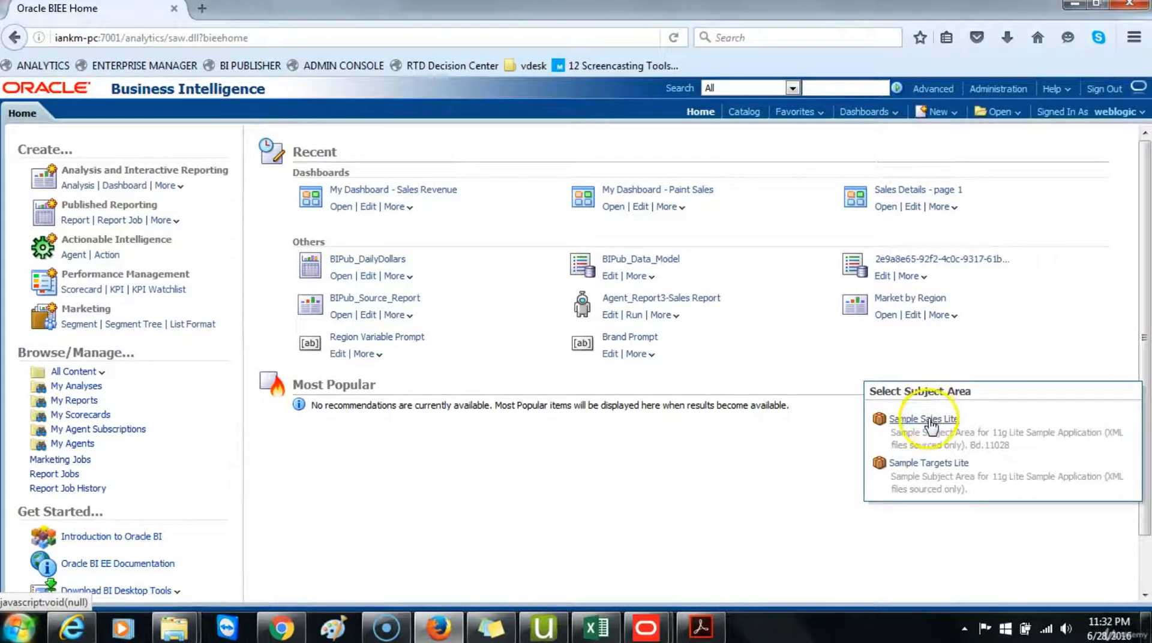
pyautogui.click(926, 419)
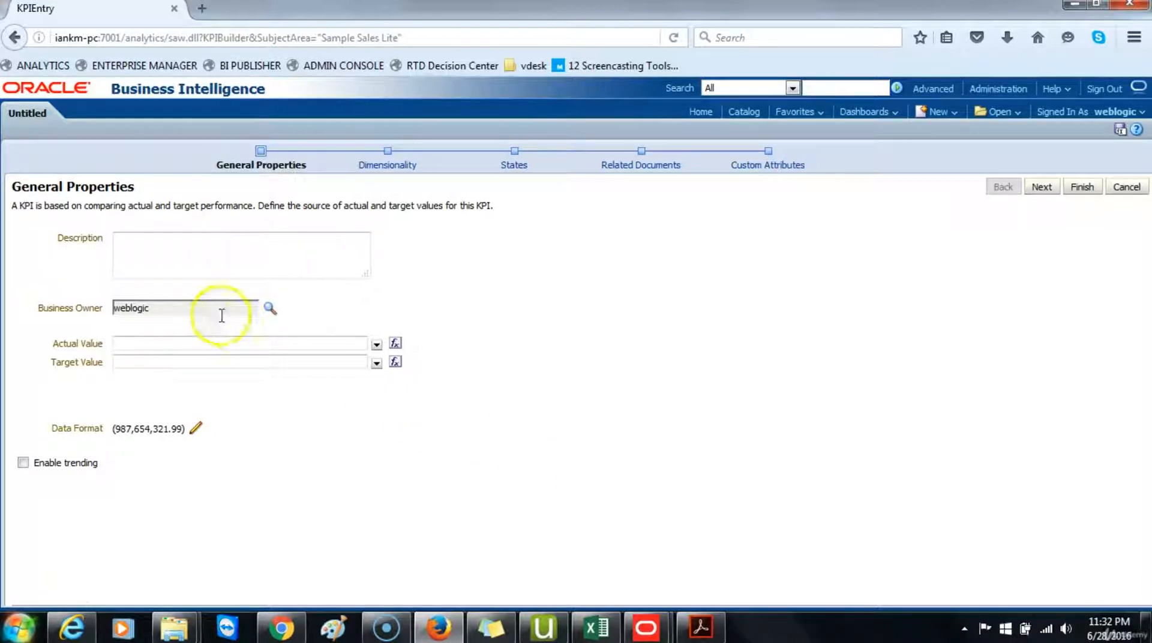
# Step: Enter the KPI description Revenue Key Performance Indicator (KPI)
pyautogui.click(182, 250)
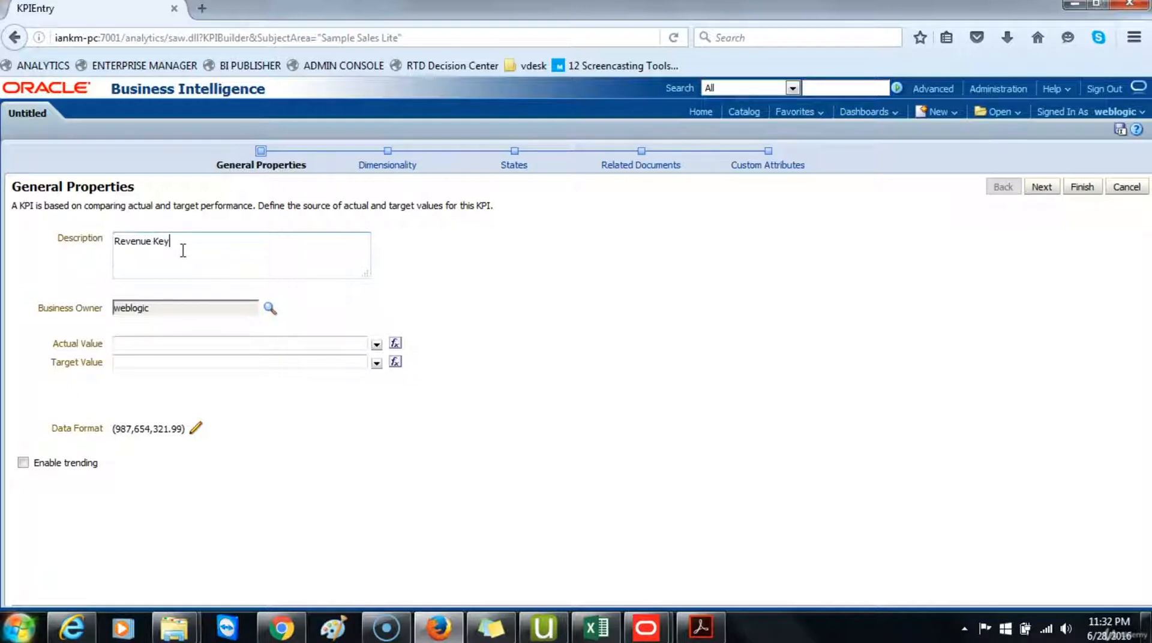
pyautogui.write('rformance Indicator (')
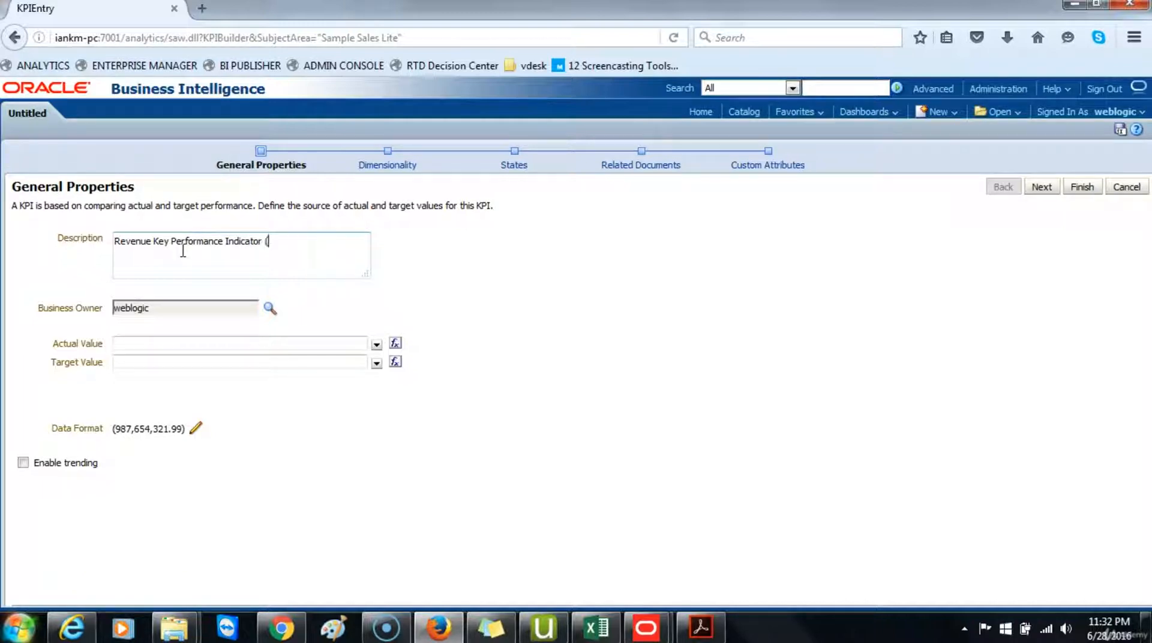
pyautogui.write('KPI)')
pyautogui.click(196, 250)
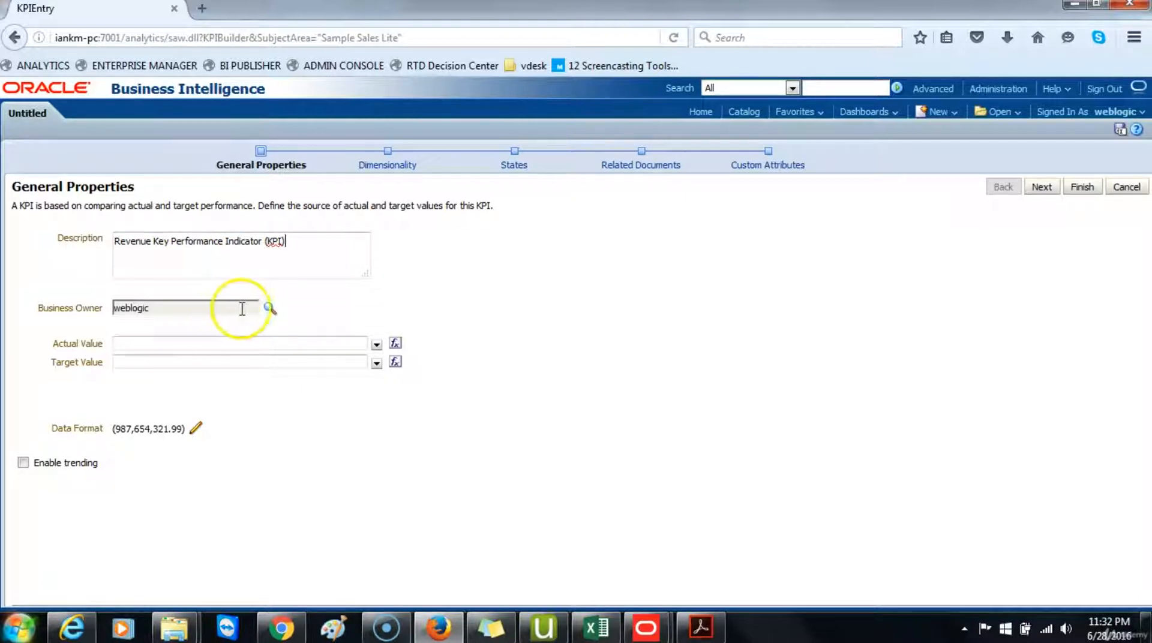
# Step: Set the KPI's actual value to Revenue from Base Facts
pyautogui.click(376, 344)
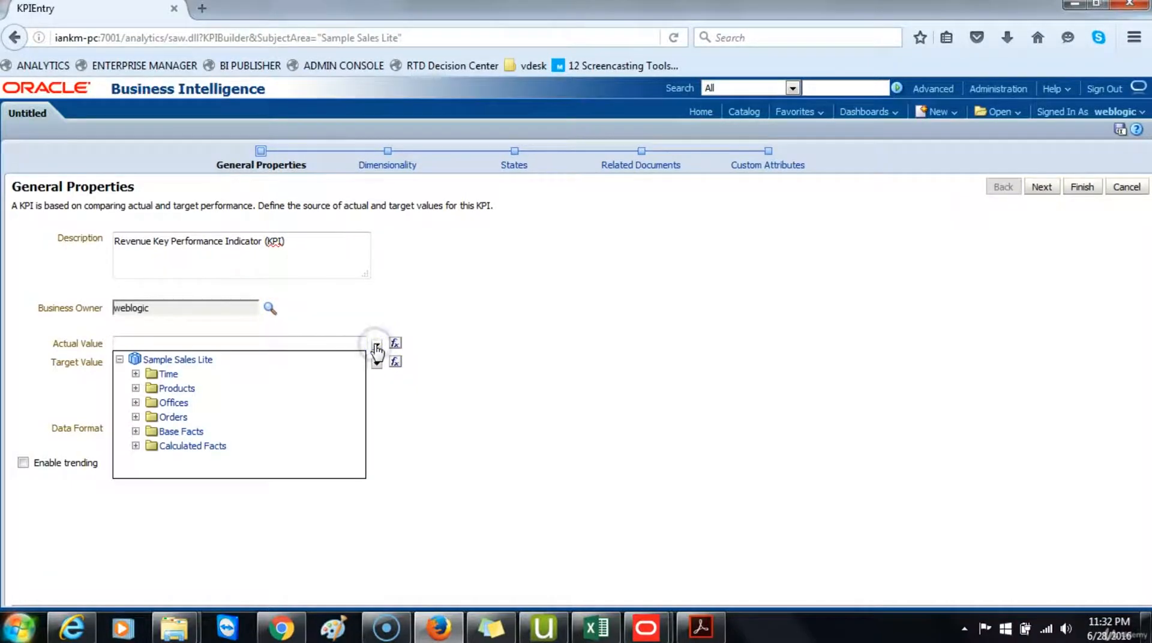
pyautogui.click(136, 431)
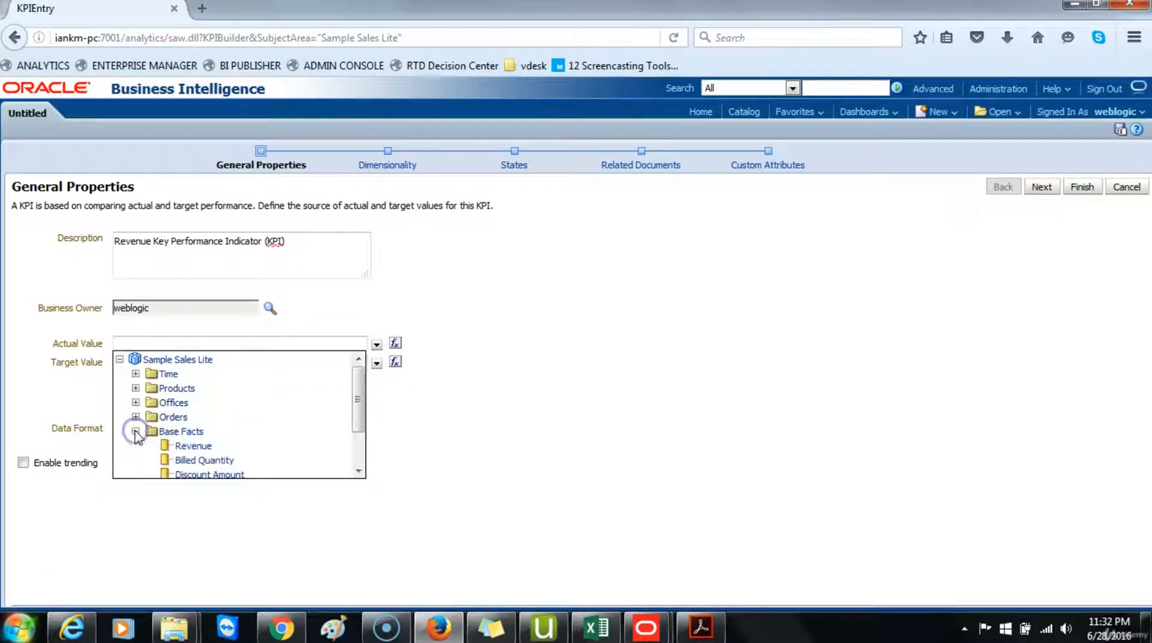
pyautogui.click(193, 445)
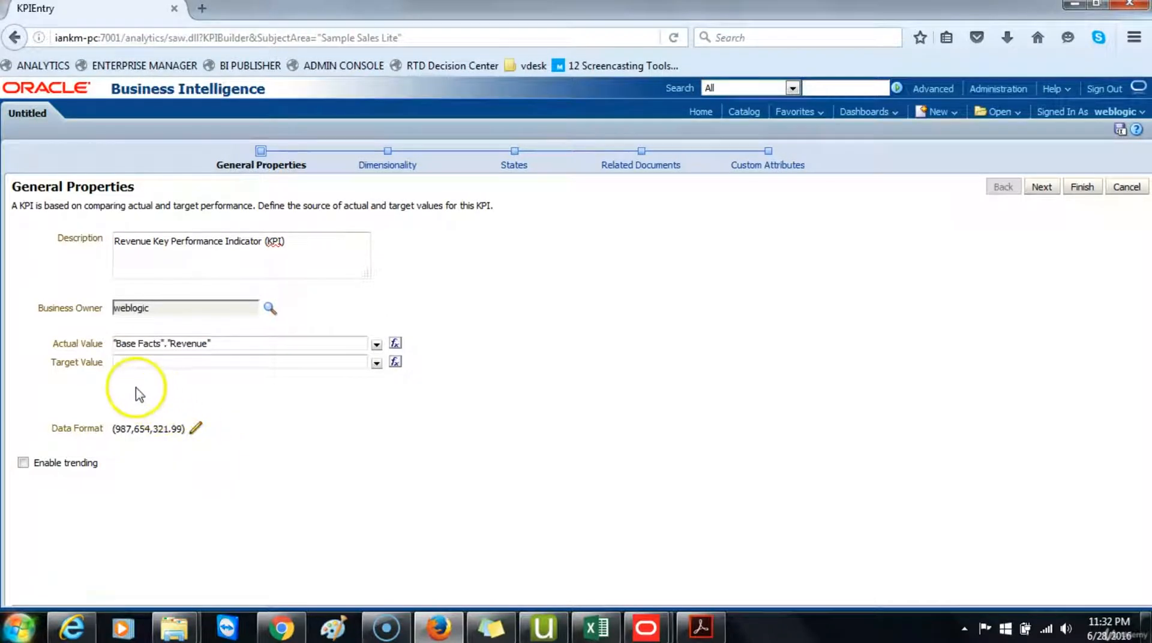
# Step: Set the KPI's target value to Target Revenue from Base Facts
pyautogui.click(132, 360)
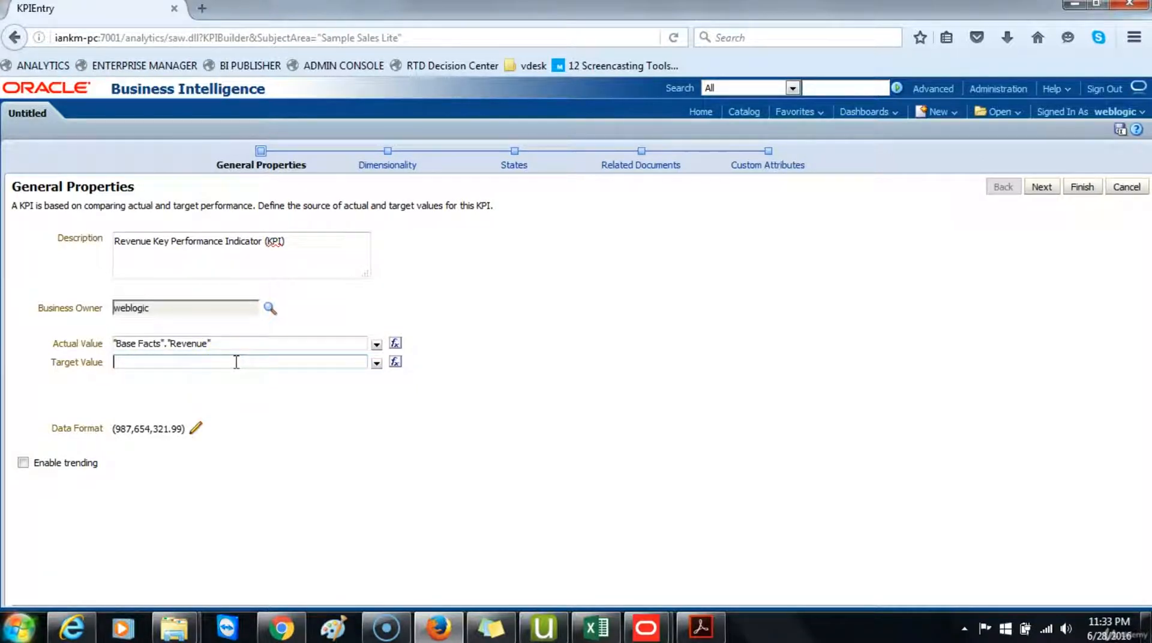
pyautogui.click(376, 362)
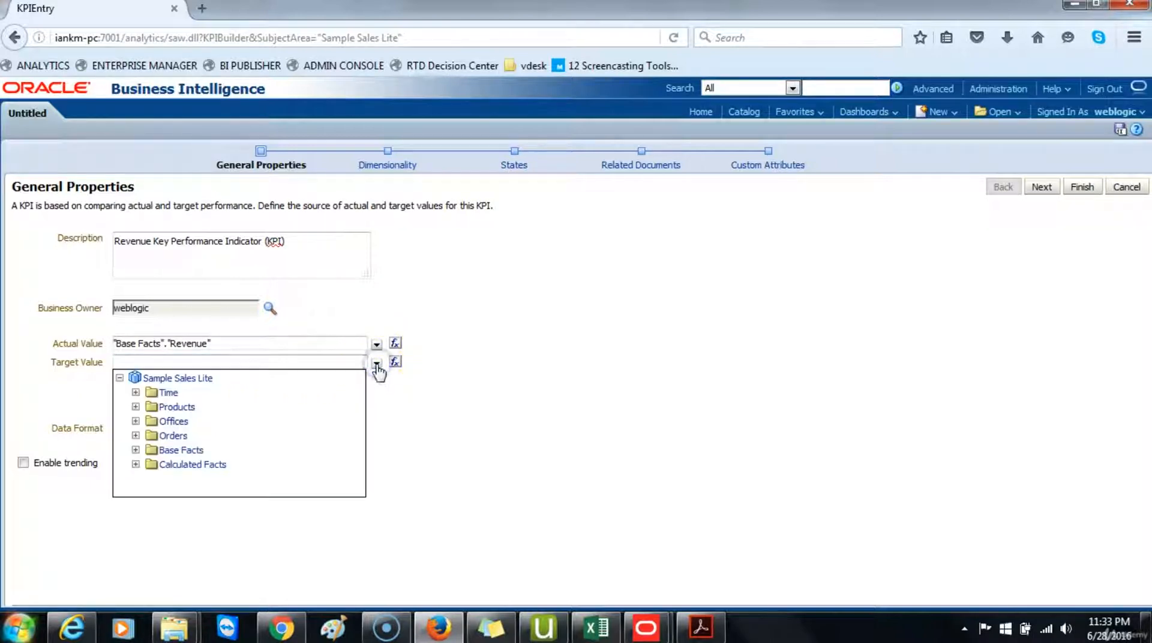
pyautogui.click(136, 450)
pyautogui.scroll(-2, 264, 464)
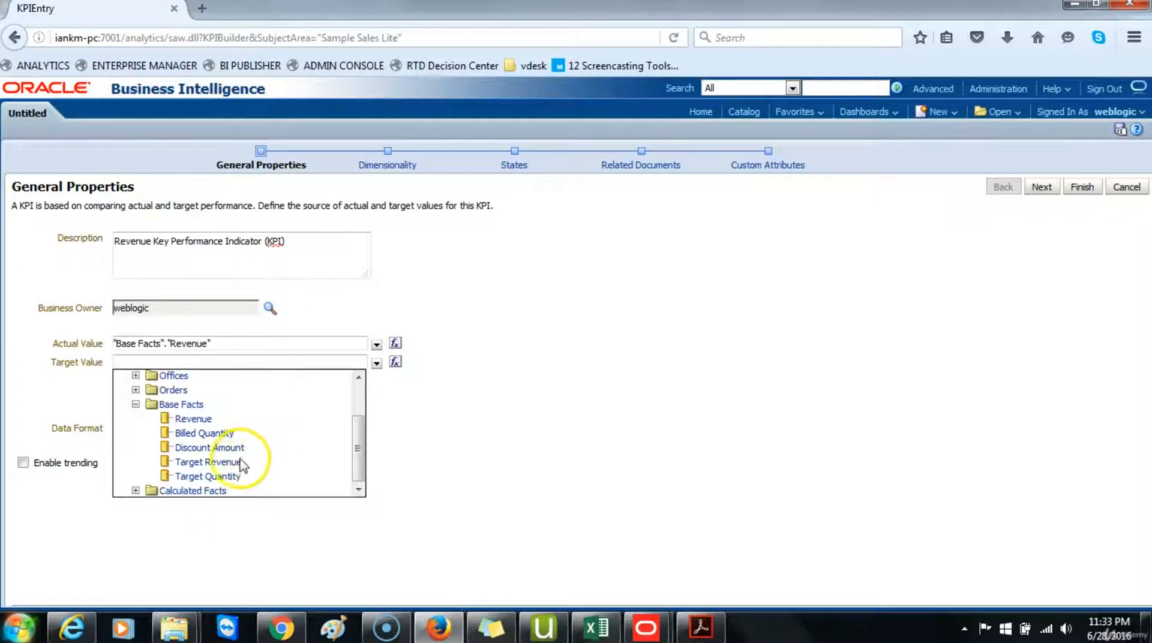
pyautogui.click(236, 462)
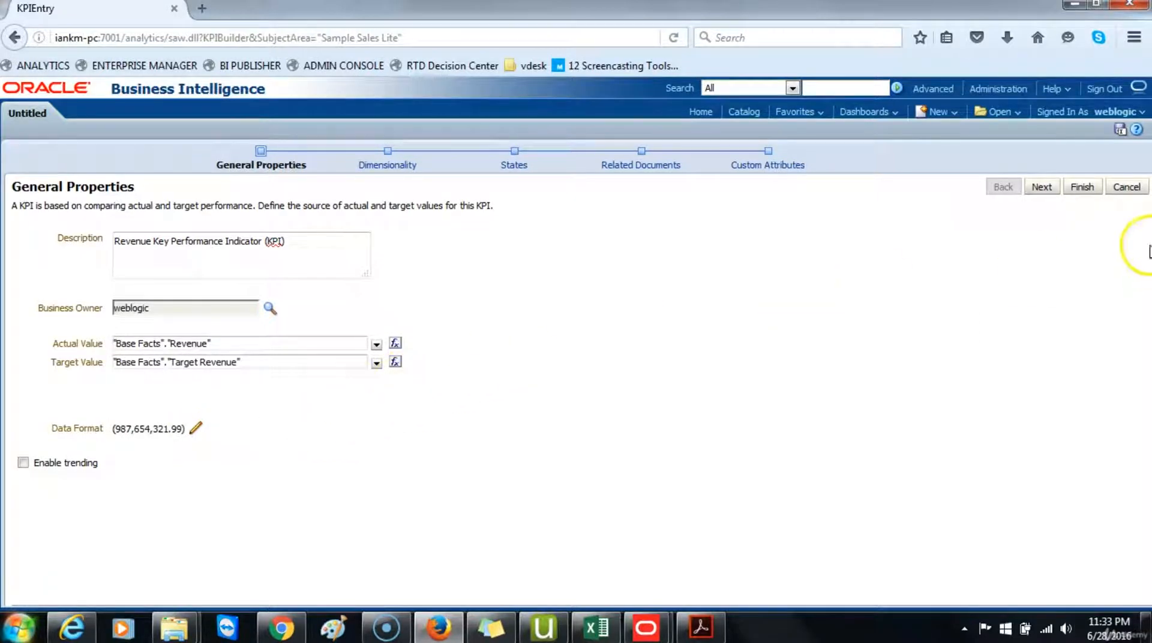
# Step: Move to the dimensionality page and add Per Name Year from Time as a KPI dimension
pyautogui.click(1044, 190)
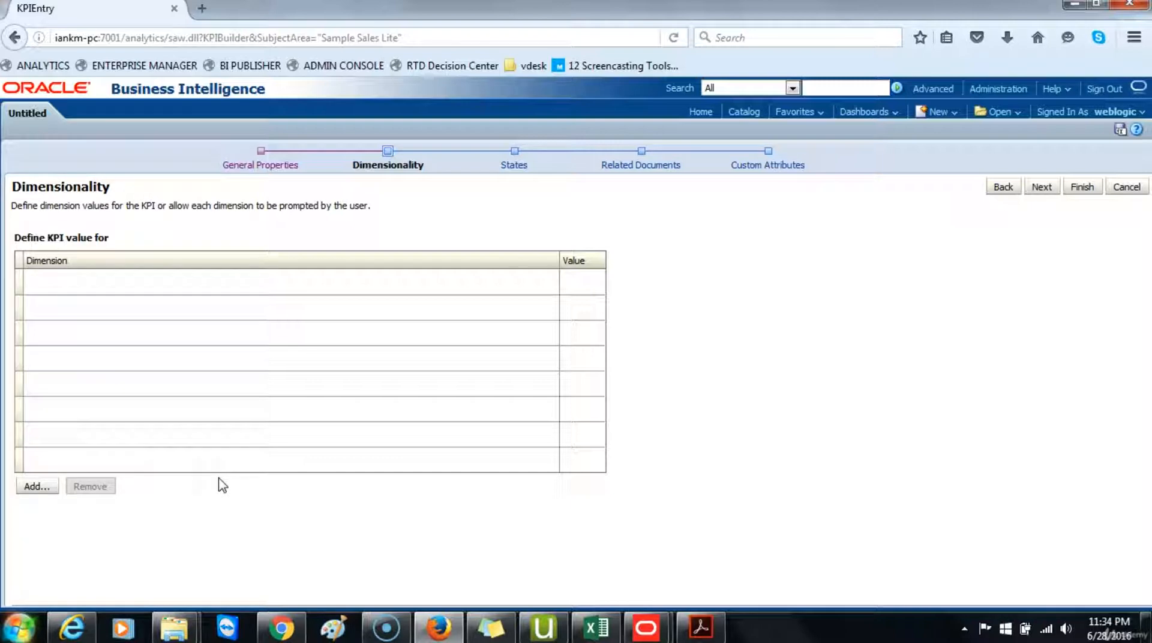
pyautogui.click(43, 487)
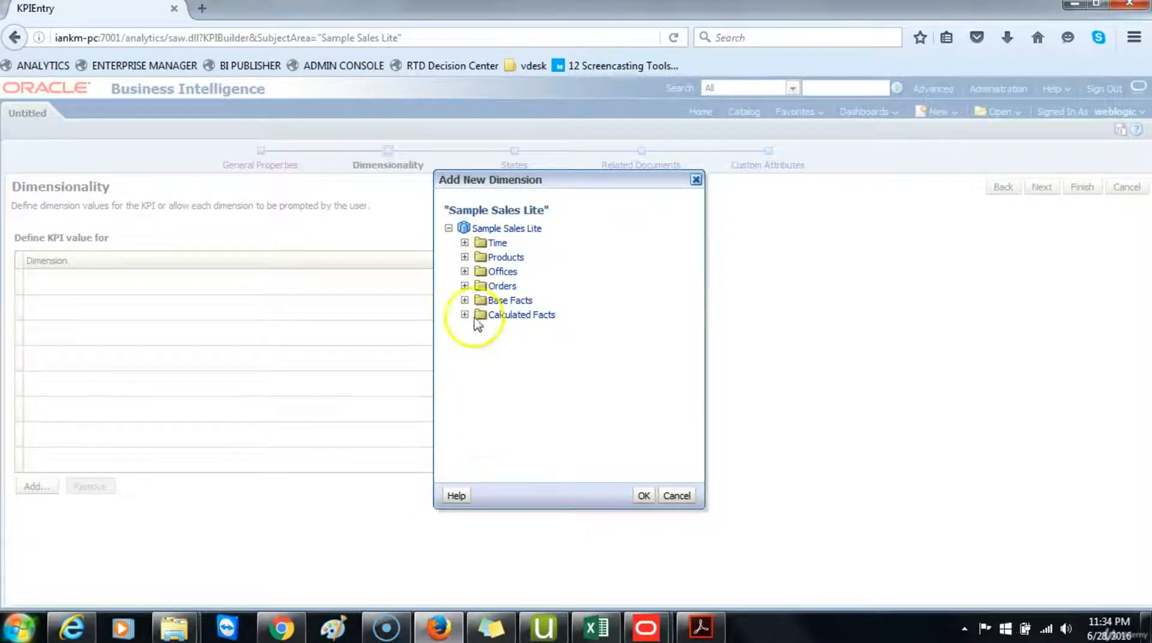
pyautogui.click(464, 243)
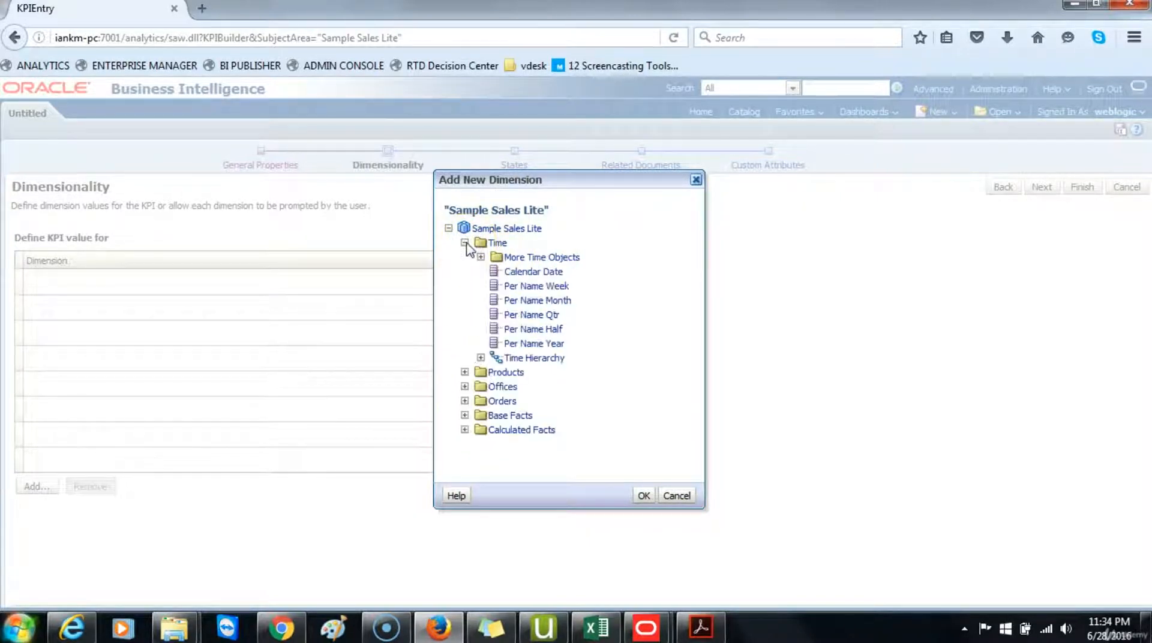
pyautogui.click(514, 344)
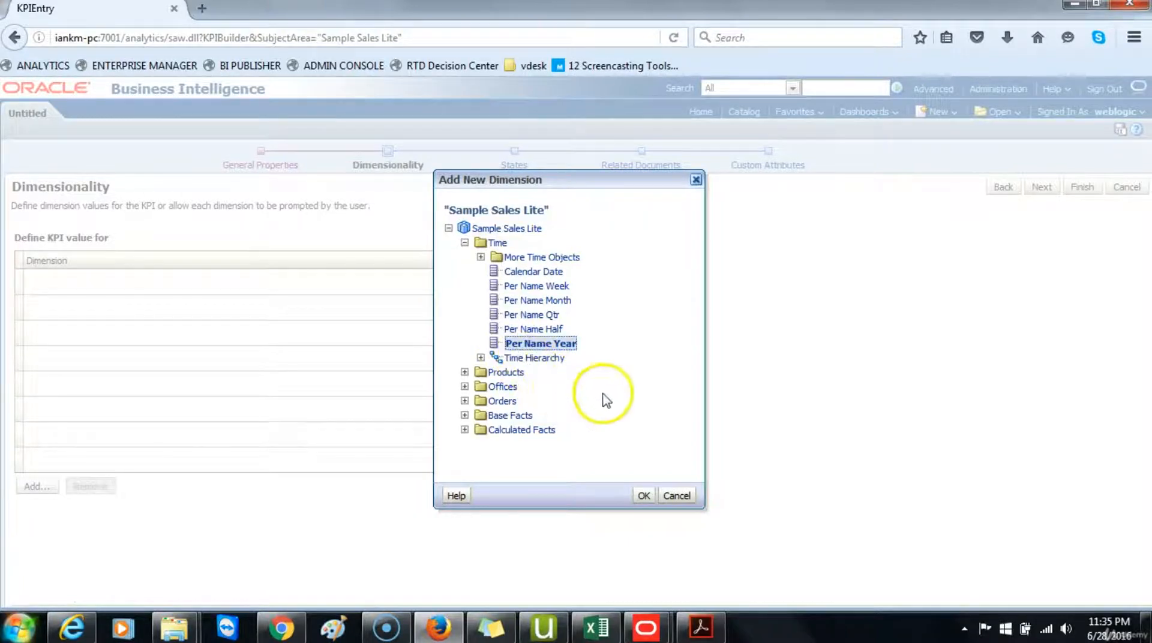
pyautogui.click(643, 495)
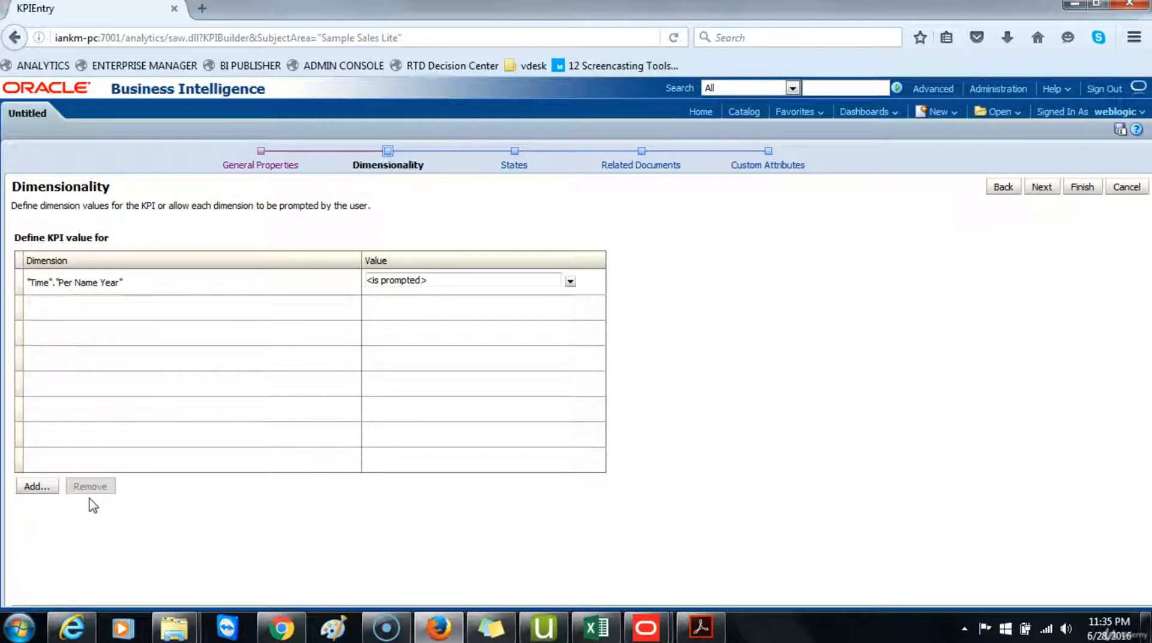
# Step: Add Per Name Month from Time as a second KPI dimension
pyautogui.click(35, 487)
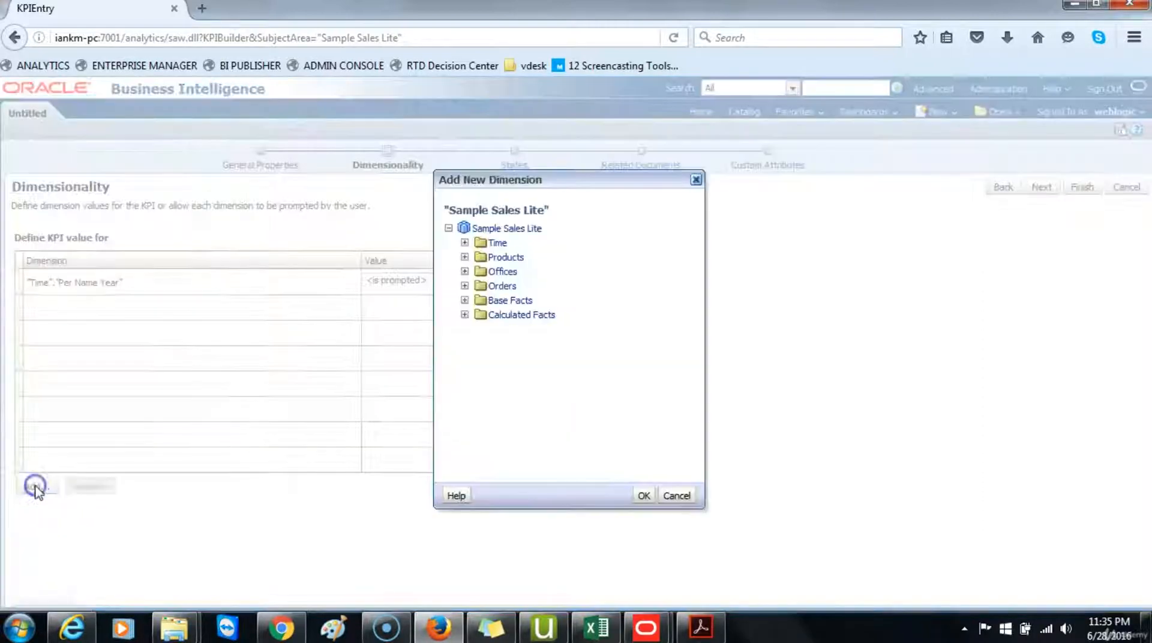
pyautogui.click(465, 243)
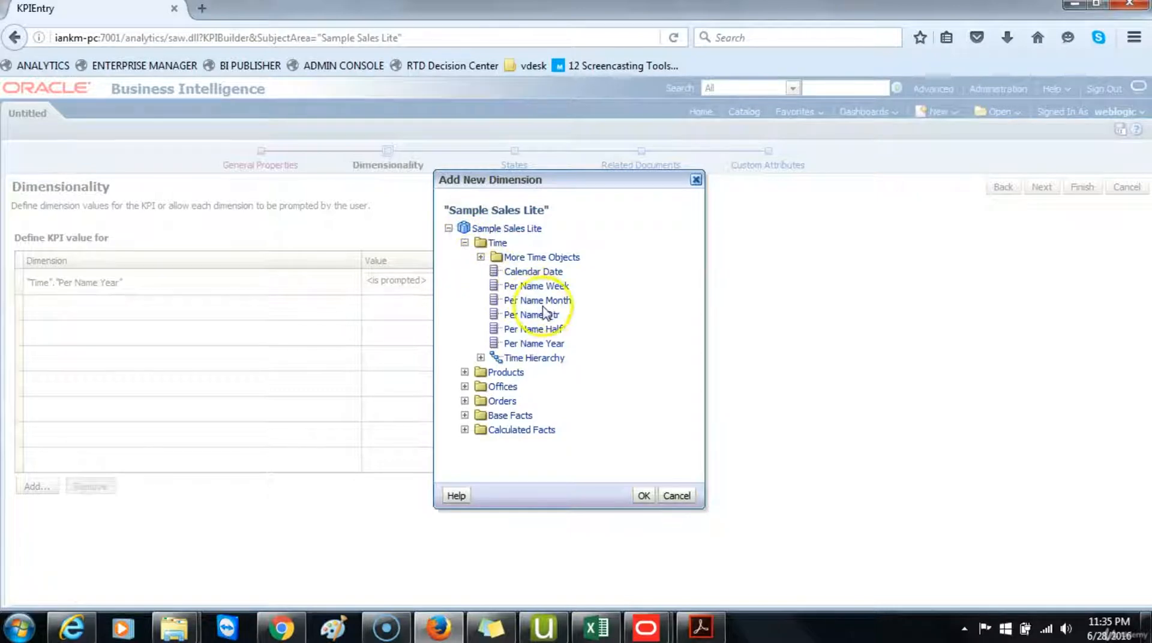
pyautogui.click(540, 300)
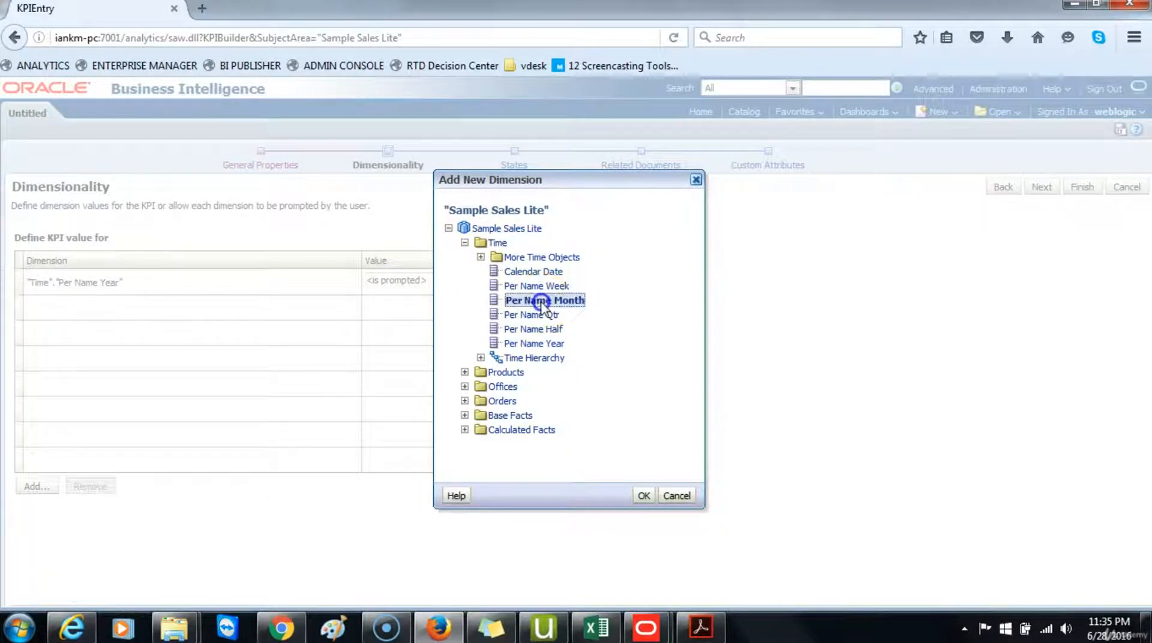
pyautogui.click(639, 495)
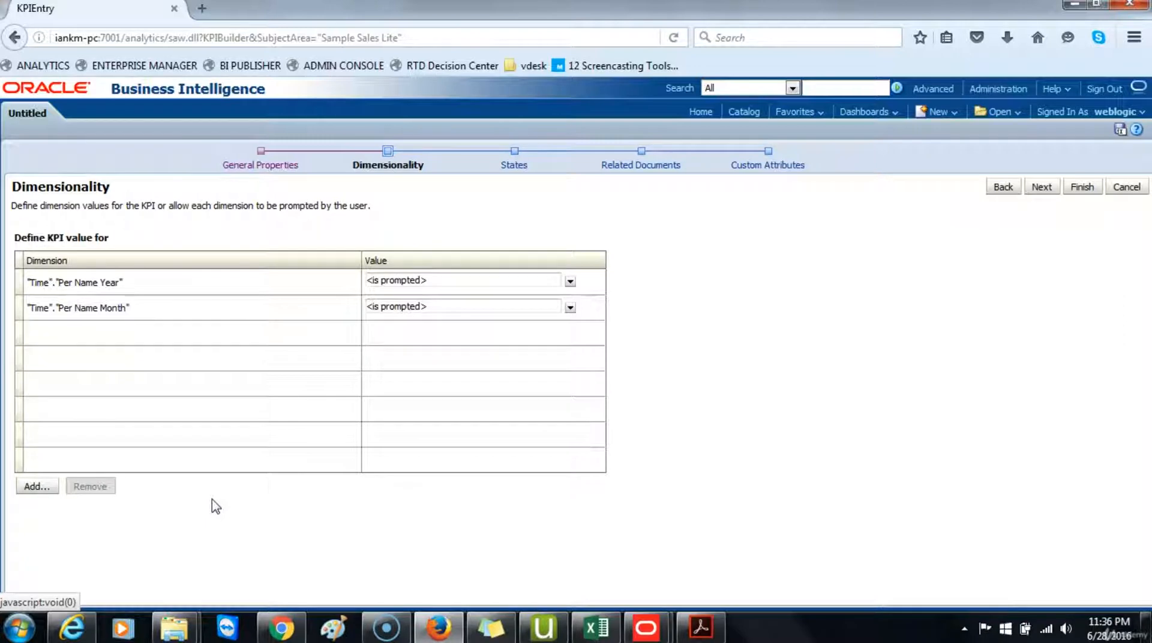
# Step: Add Office from the Offices folder as a third KPI dimension
pyautogui.click(30, 485)
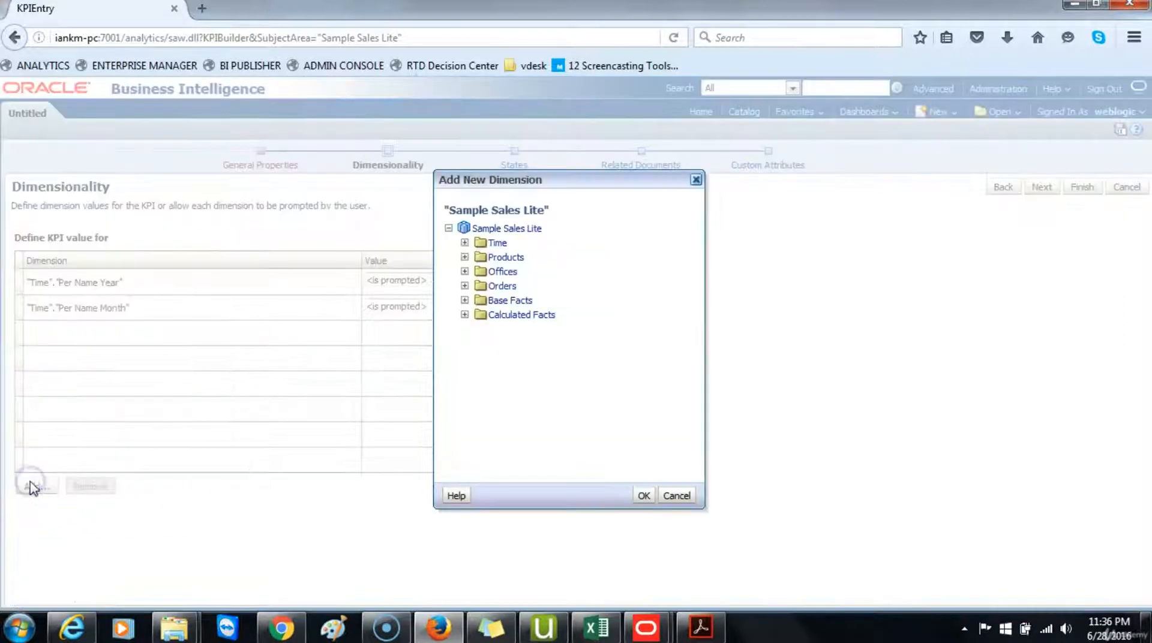
pyautogui.click(464, 271)
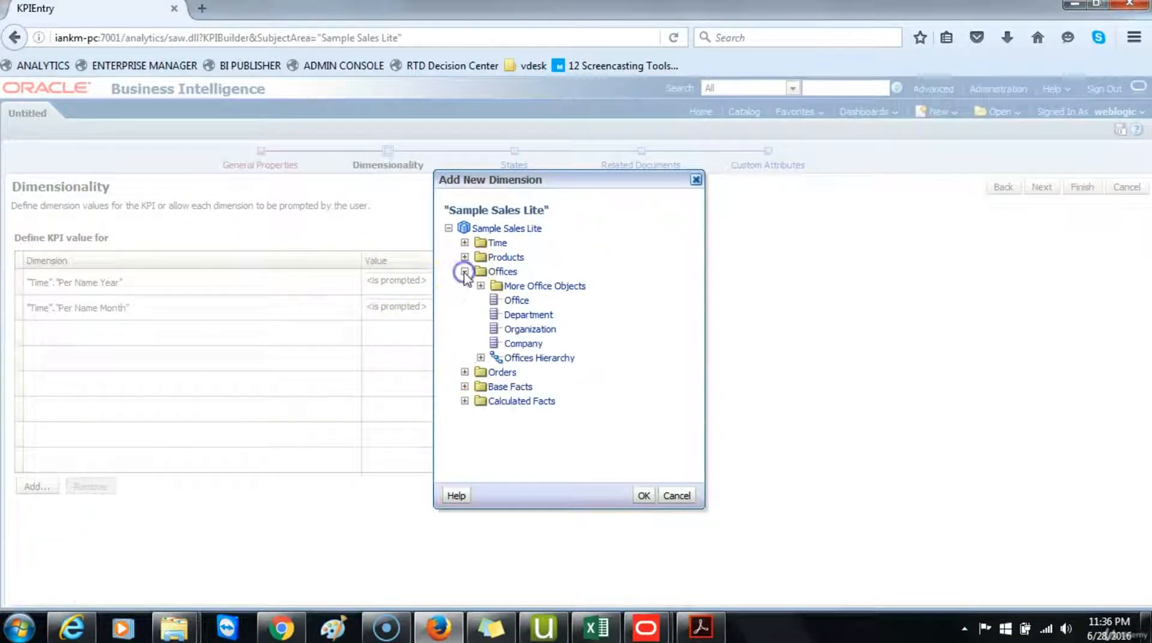
pyautogui.click(515, 300)
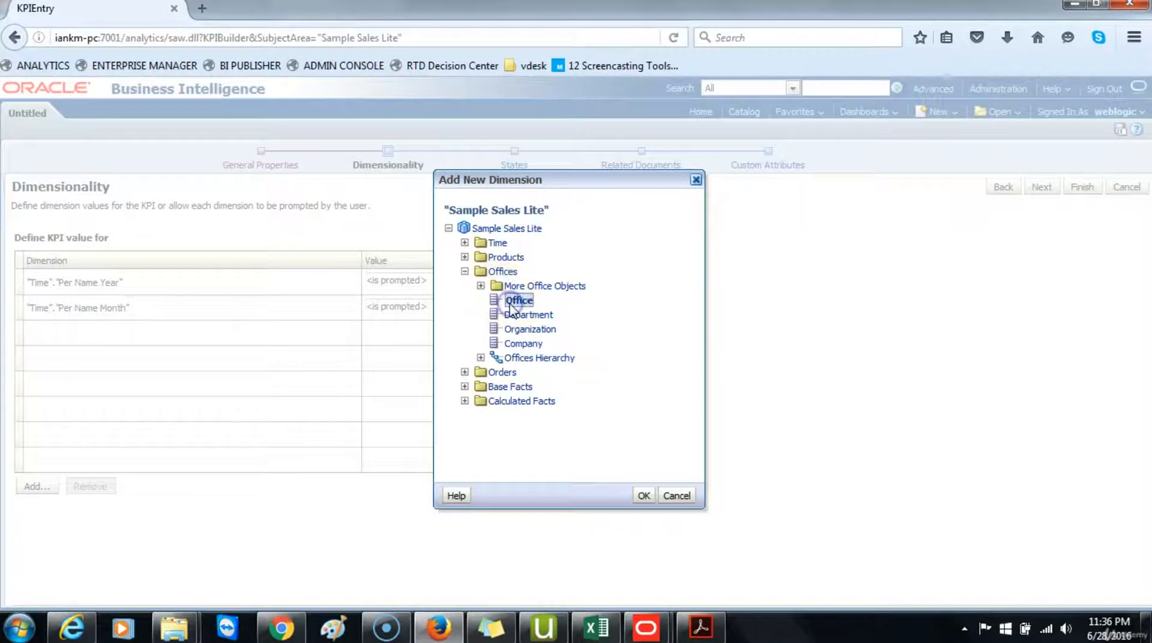
pyautogui.click(643, 496)
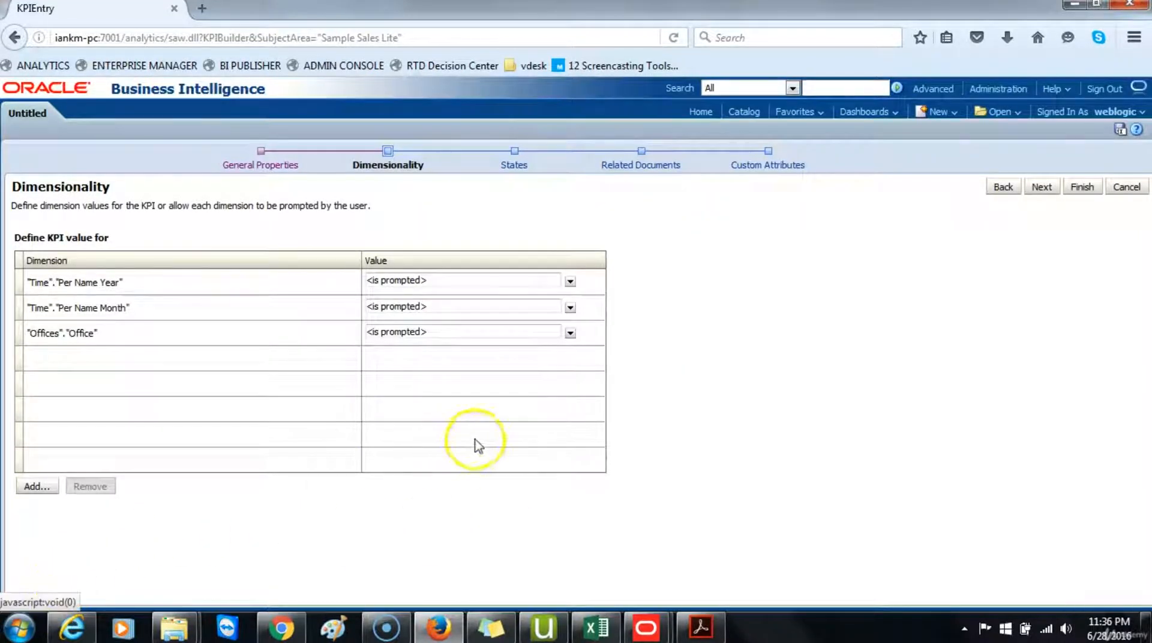
# Step: Move to the States page and set the Warning threshold to 80% of target value
pyautogui.click(1042, 190)
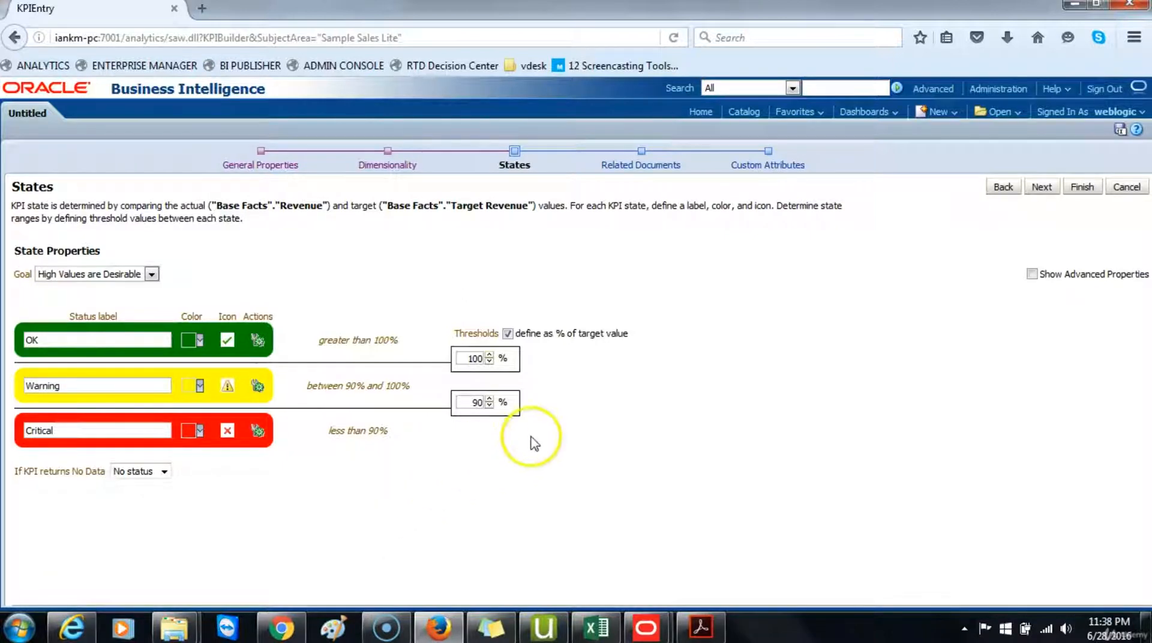
pyautogui.click(475, 402)
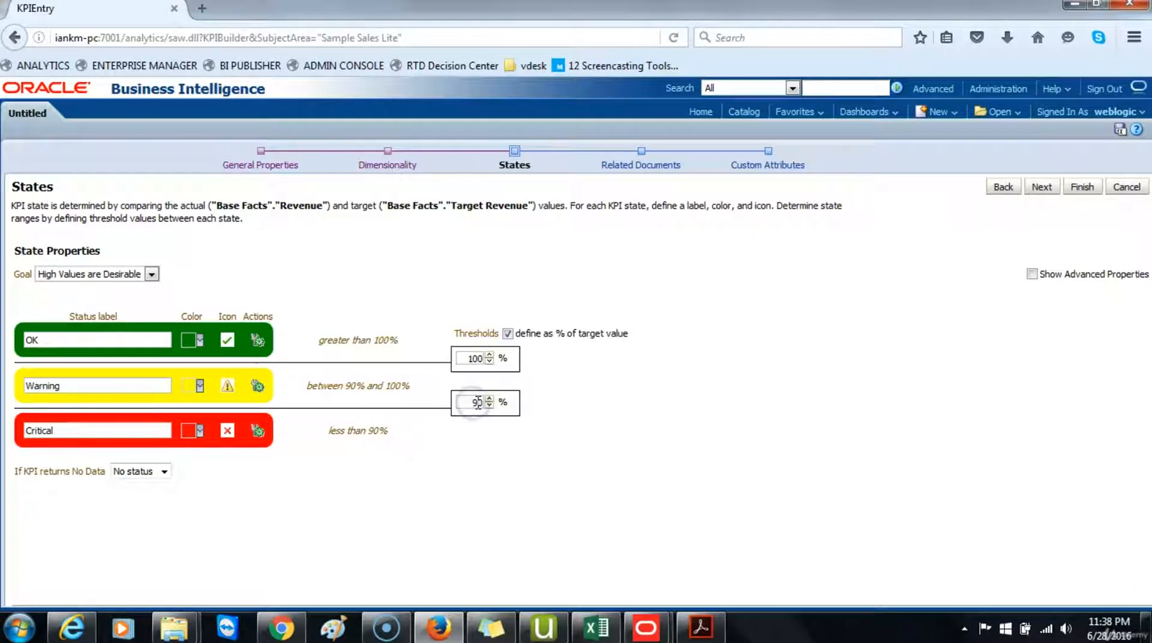
pyautogui.press('BackSpace')
pyautogui.press('BackSpace')
pyautogui.write('80')
pyautogui.click(627, 438)
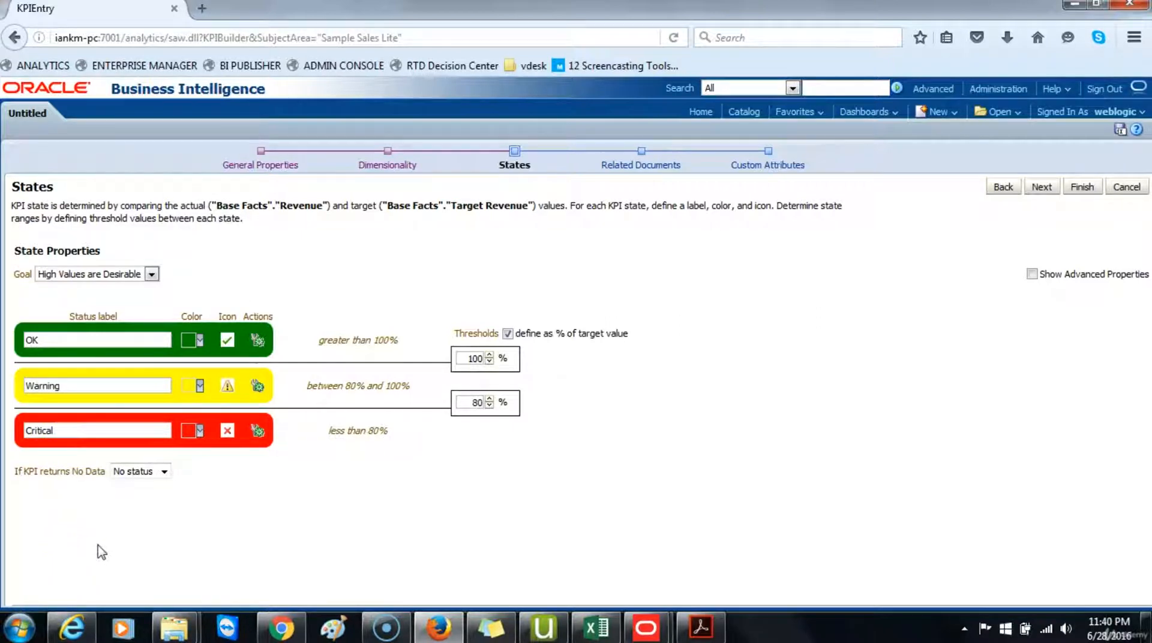
# Step: Skip to Custom Attributes and add a custom column labelled Variance
pyautogui.click(1041, 188)
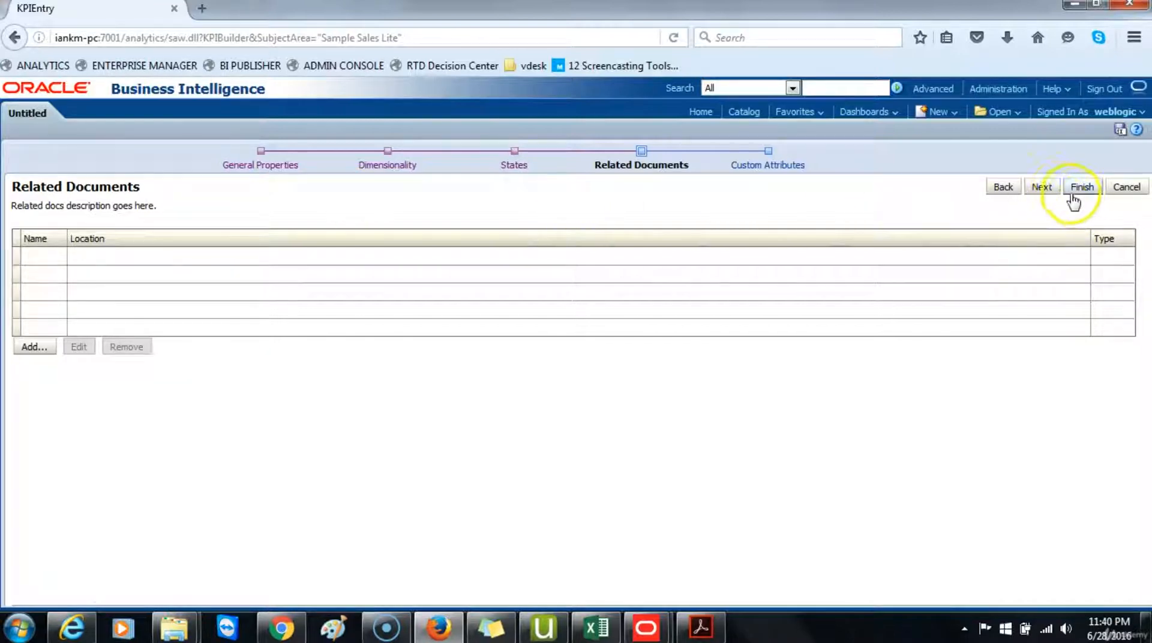
pyautogui.click(1039, 187)
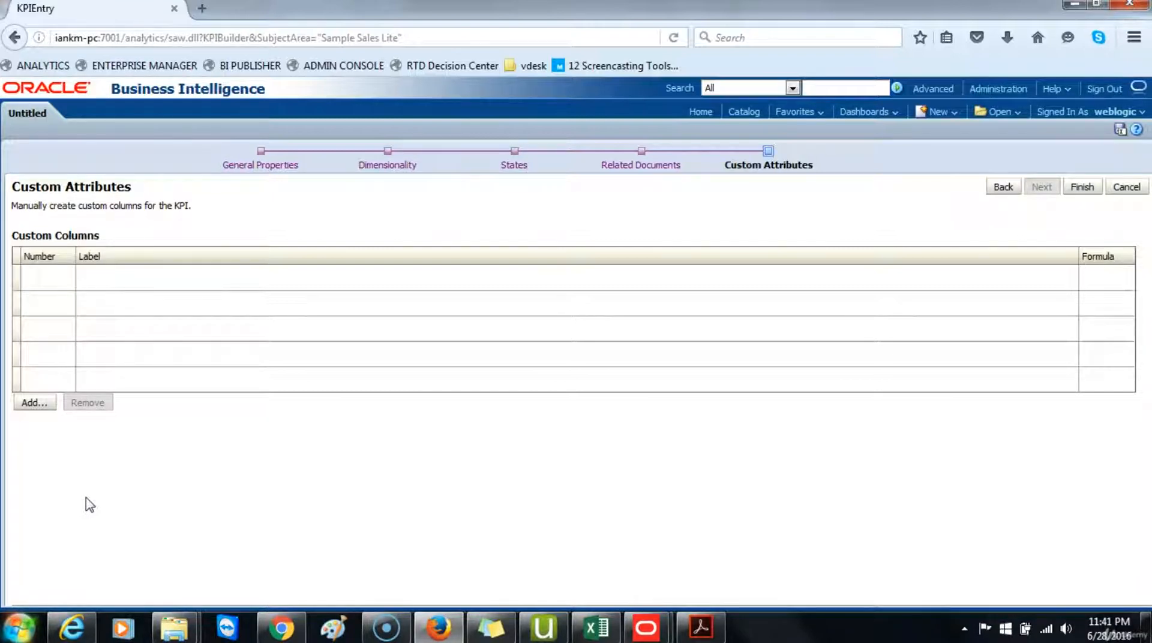
pyautogui.click(32, 402)
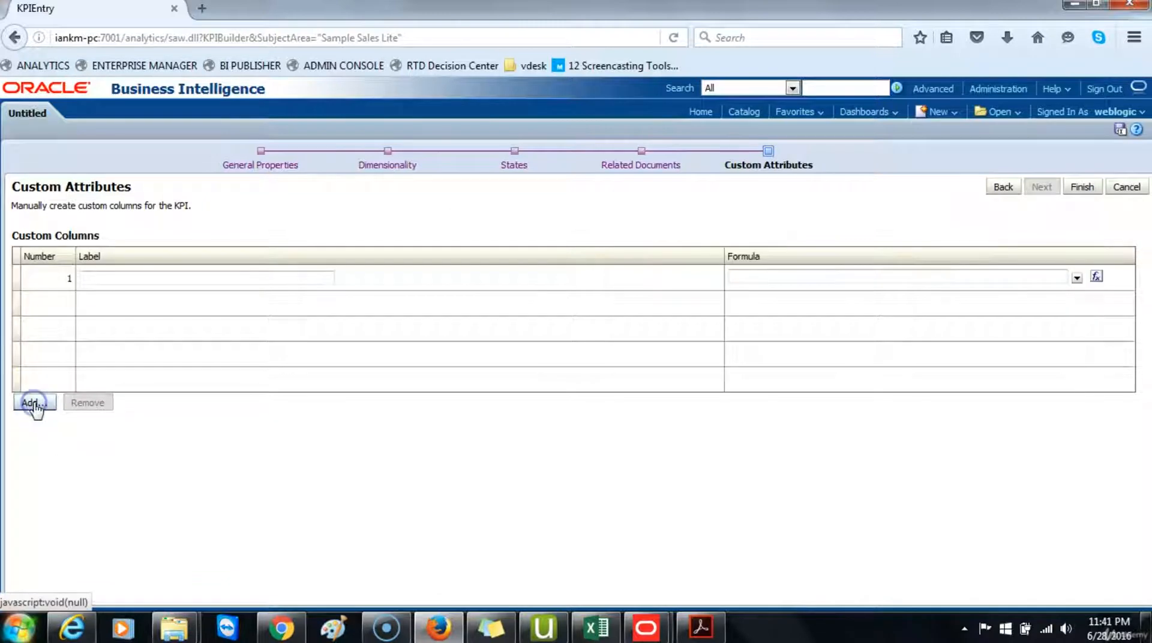
pyautogui.click(119, 277)
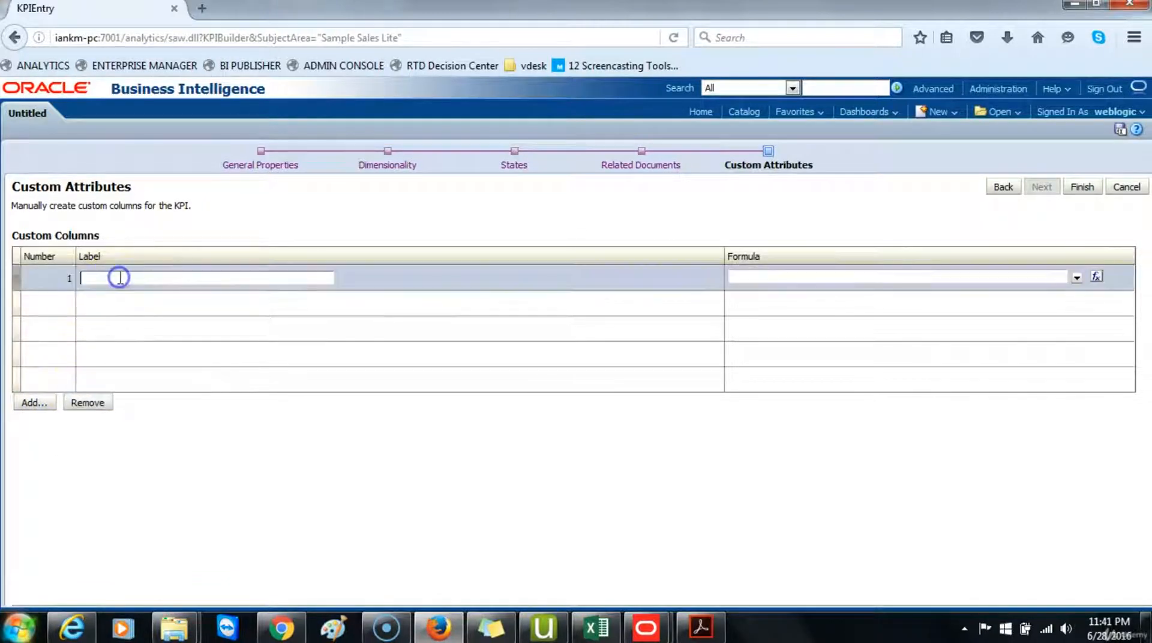
pyautogui.write('vARA')
pyautogui.press('BackSpace')
pyautogui.press('BackSpace')
pyautogui.press('BackSpace')
pyautogui.press('BackSpace')
pyautogui.press('BackSpace')
pyautogui.press('BackSpace')
pyautogui.press('BackSpace')
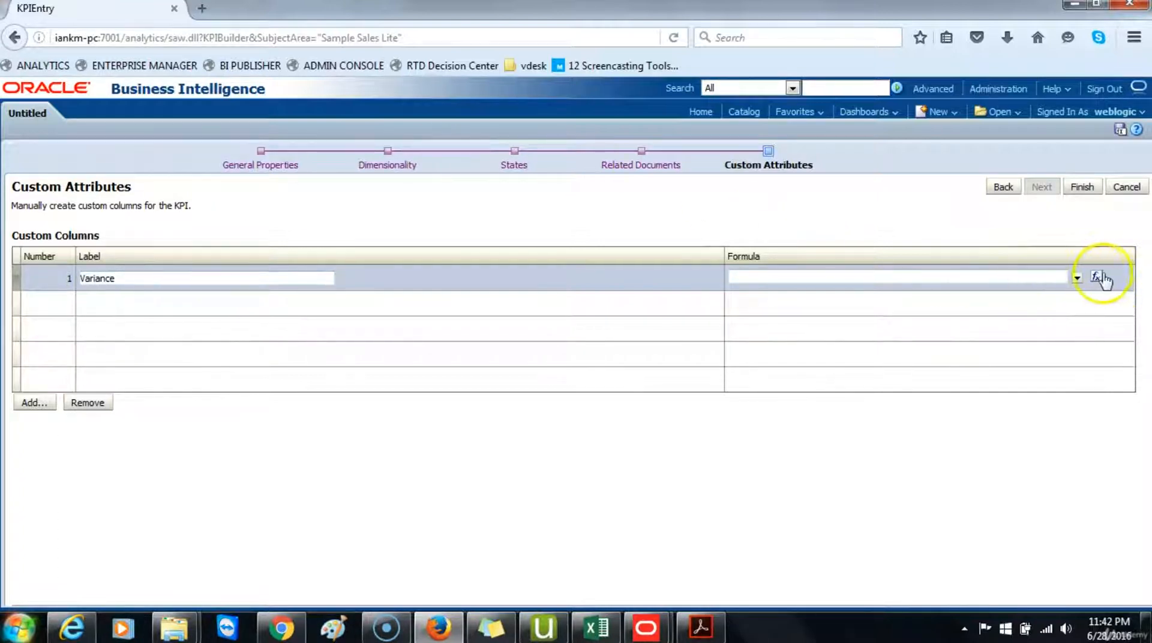
# Step: Pick Revenue from Base Facts as the Variance formula and append a minus sign
pyautogui.click(1078, 277)
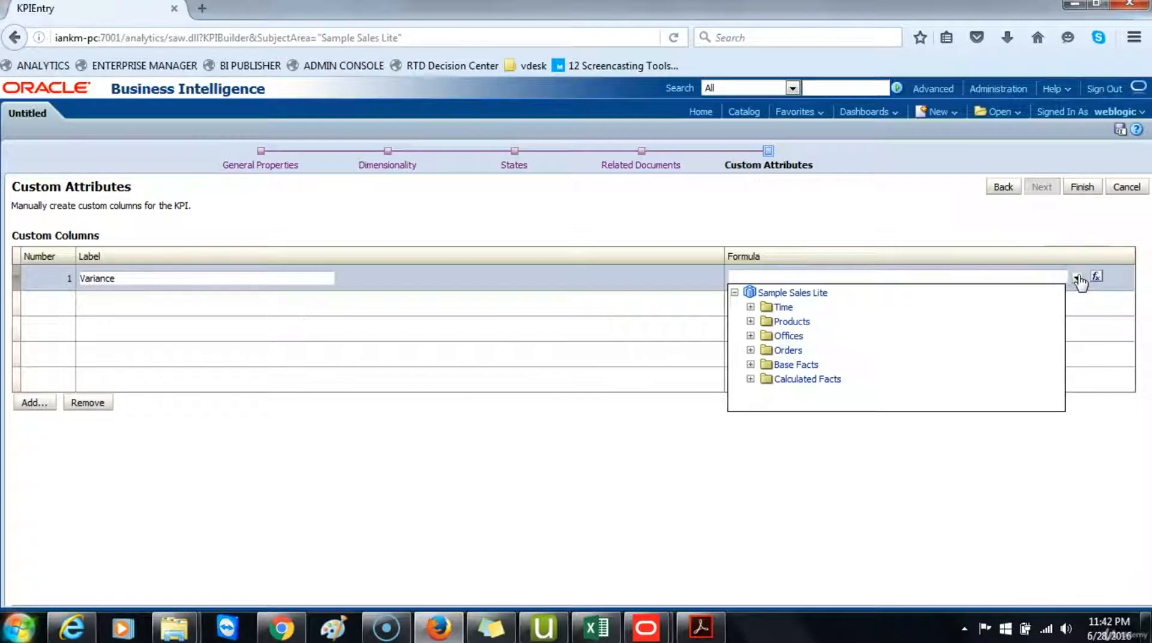
pyautogui.click(750, 365)
pyautogui.click(804, 380)
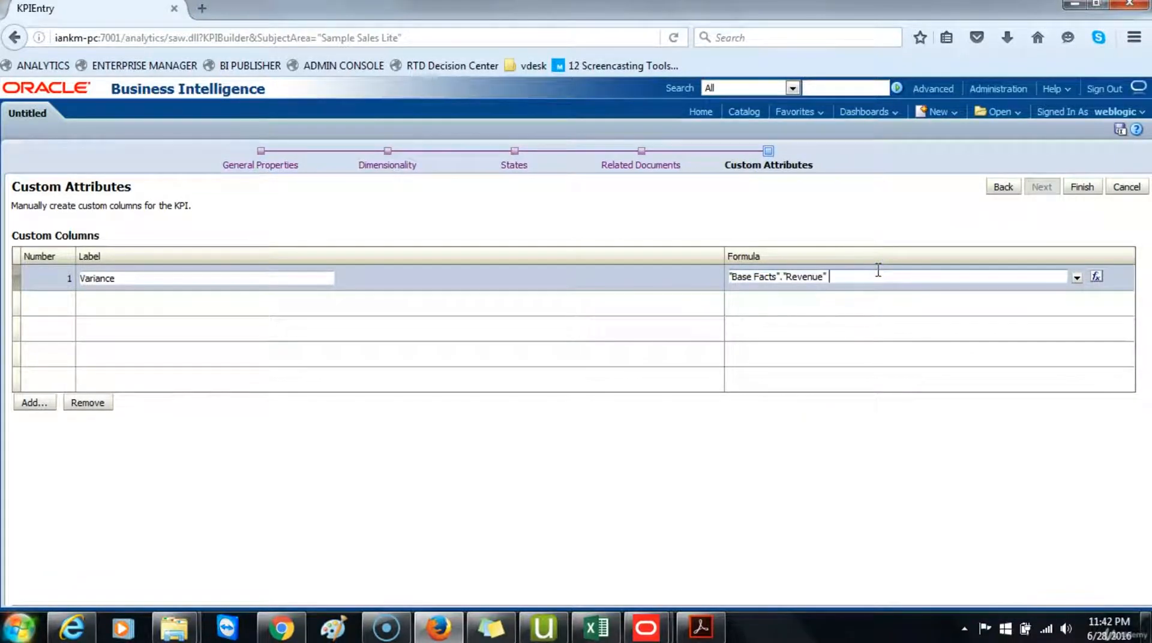
pyautogui.write('-')
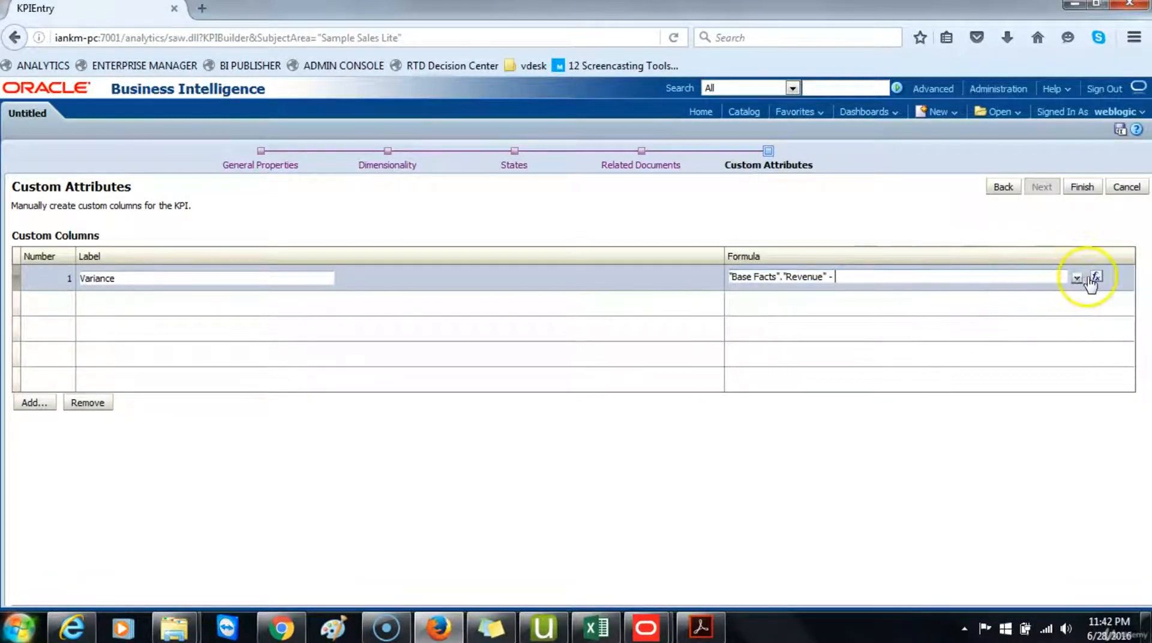
pyautogui.click(1076, 277)
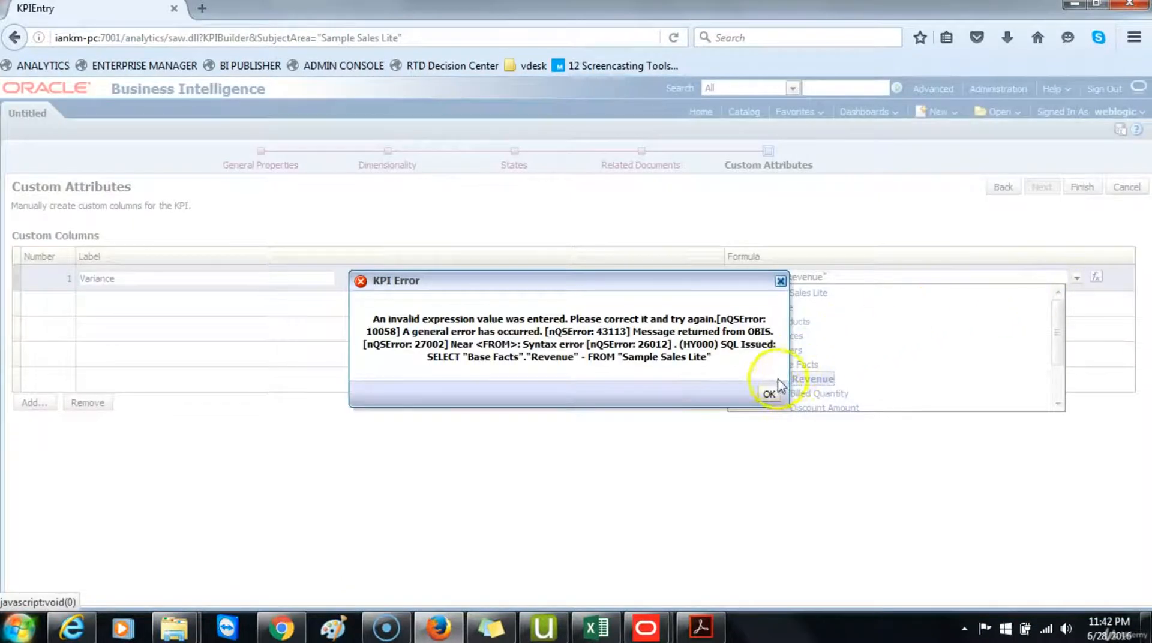
pyautogui.click(769, 393)
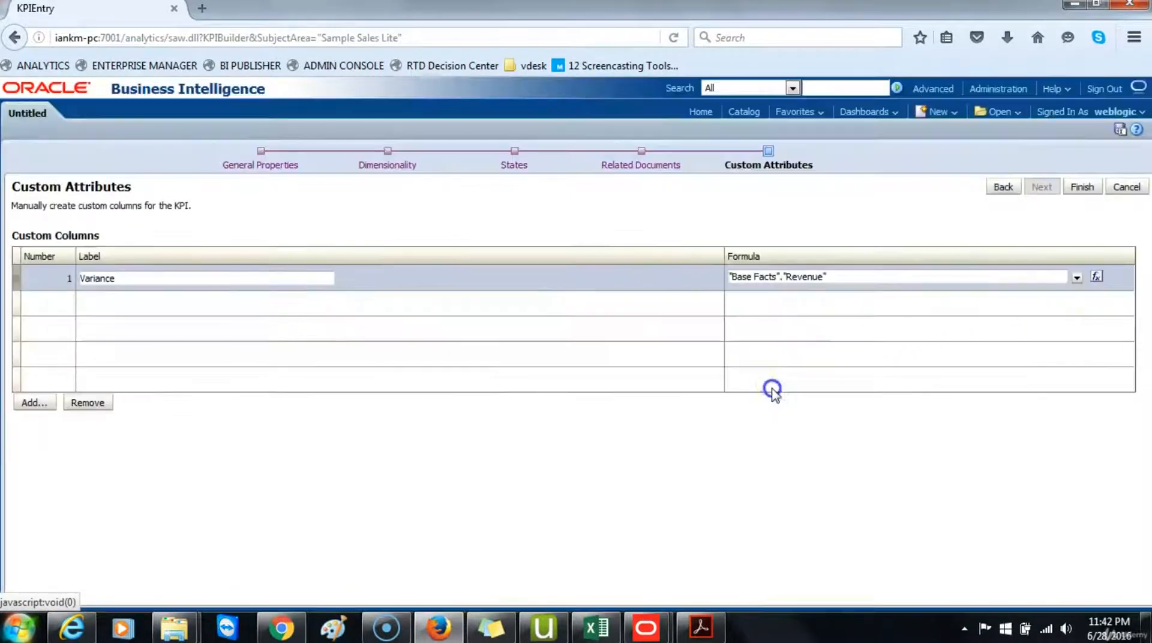
# Step: In the formula editor, complete the Variance formula by subtracting Target Revenue from Base Facts
pyautogui.click(1096, 277)
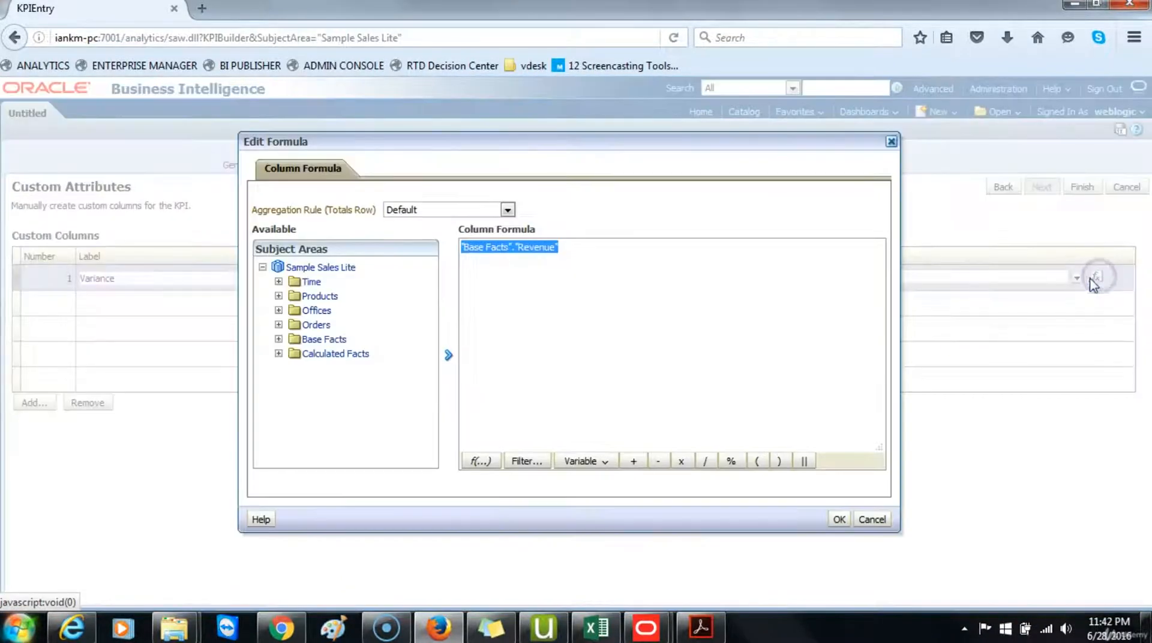
pyautogui.click(620, 257)
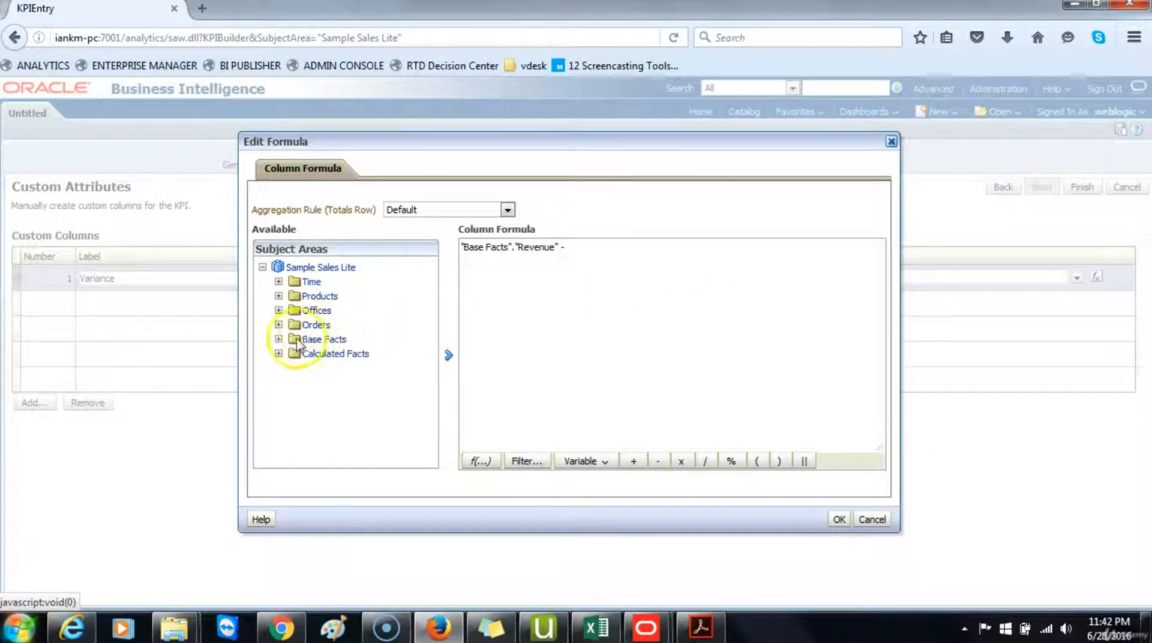
pyautogui.click(278, 339)
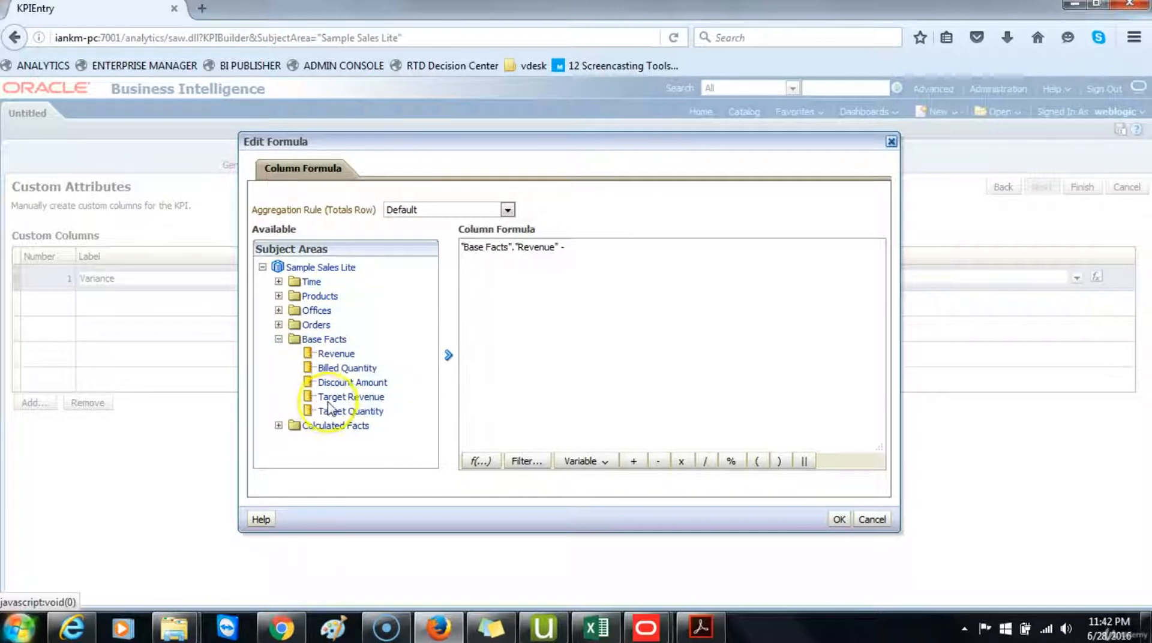
pyautogui.click(336, 397)
pyautogui.click(448, 355)
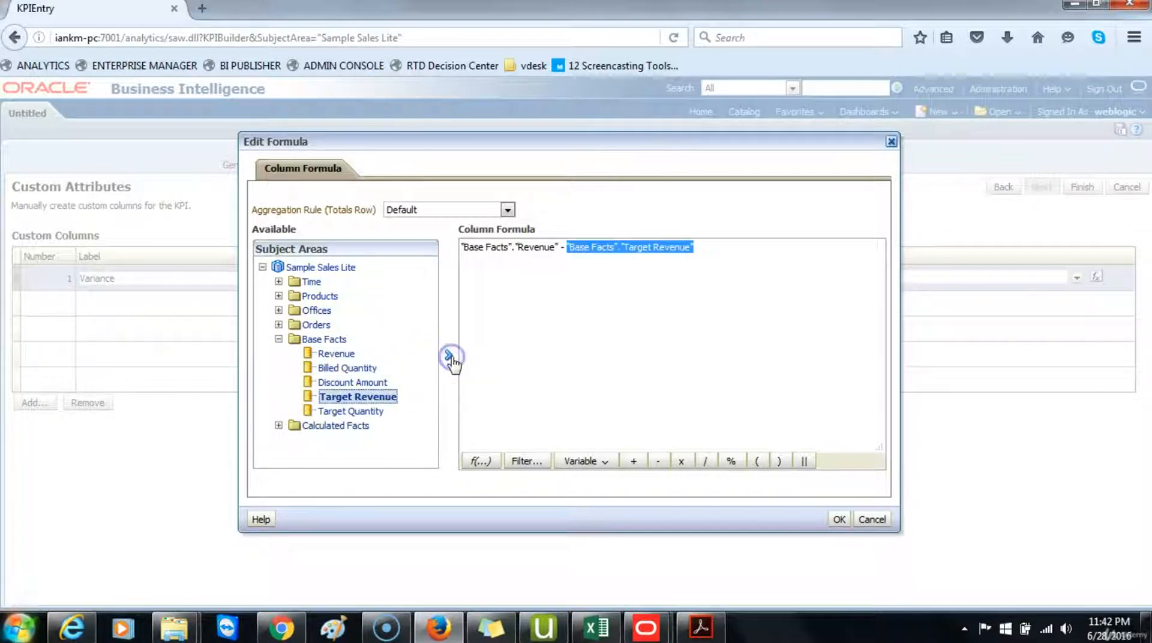
pyautogui.click(839, 519)
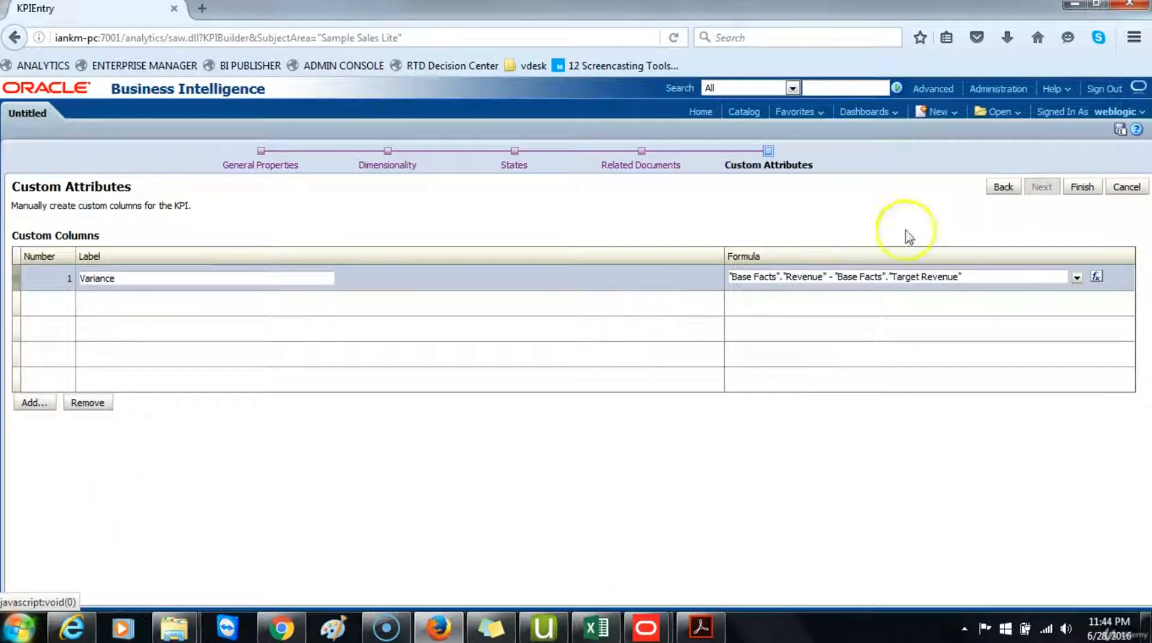
# Step: Finish the KPI and, in the save dialog, create a new folder named SampleAppLite under My Folders
pyautogui.click(1081, 187)
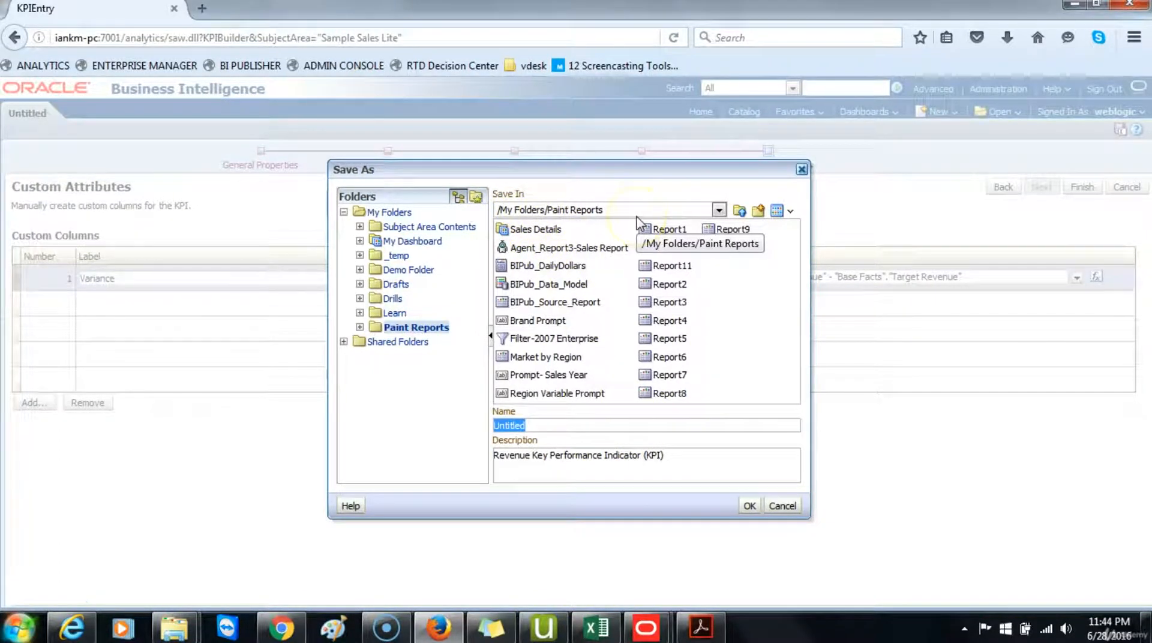
pyautogui.click(743, 211)
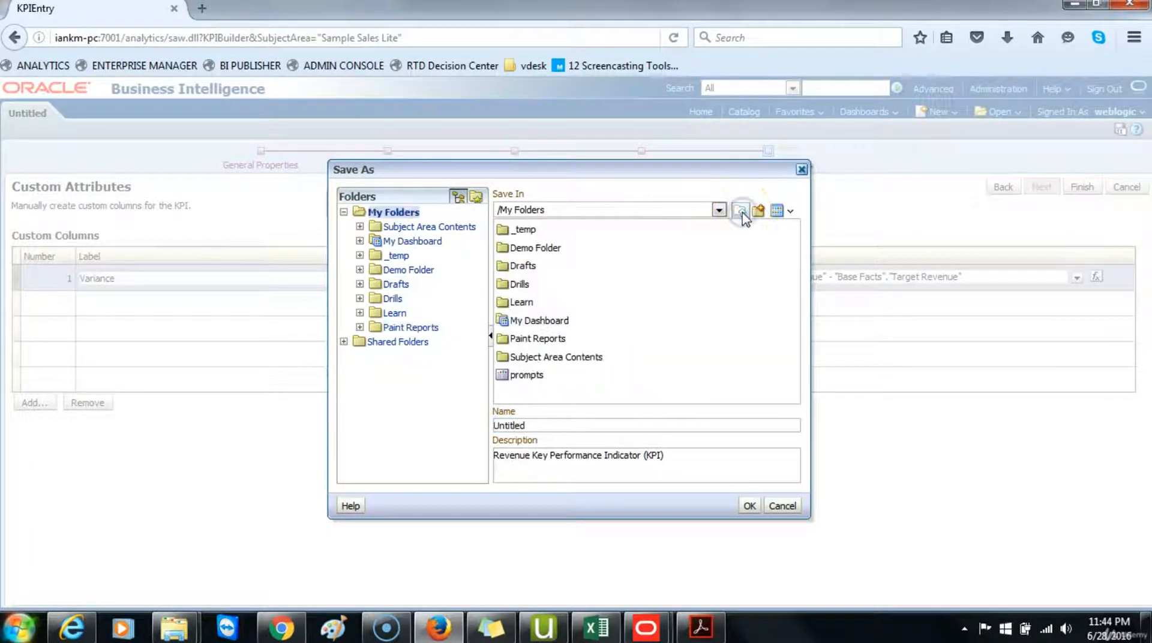
pyautogui.click(759, 210)
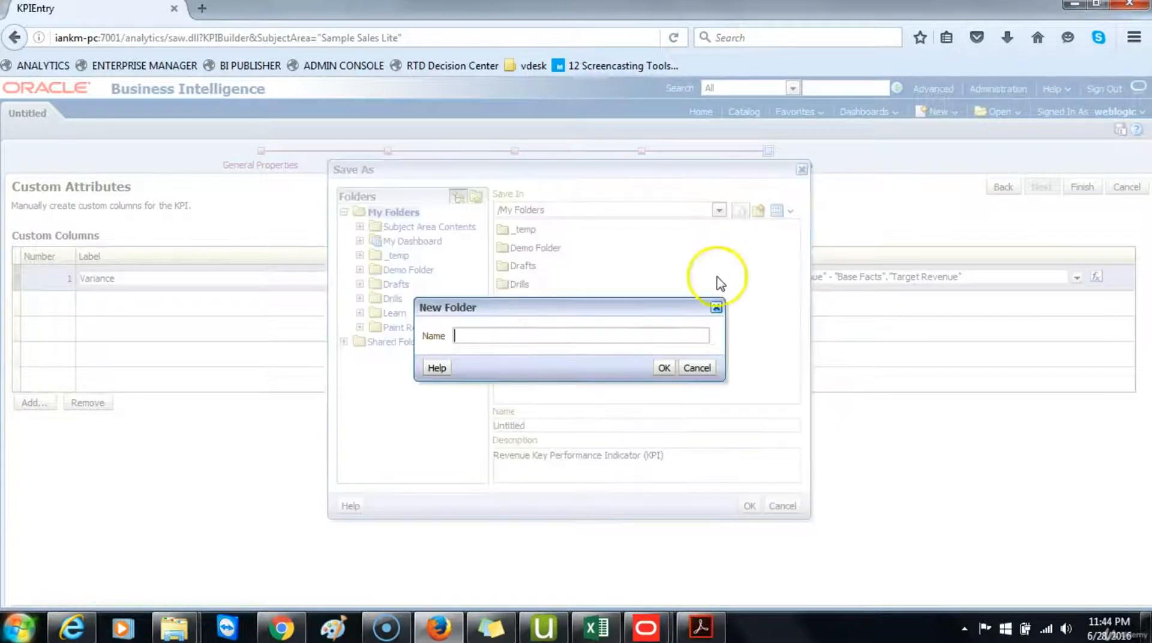
pyautogui.click(660, 341)
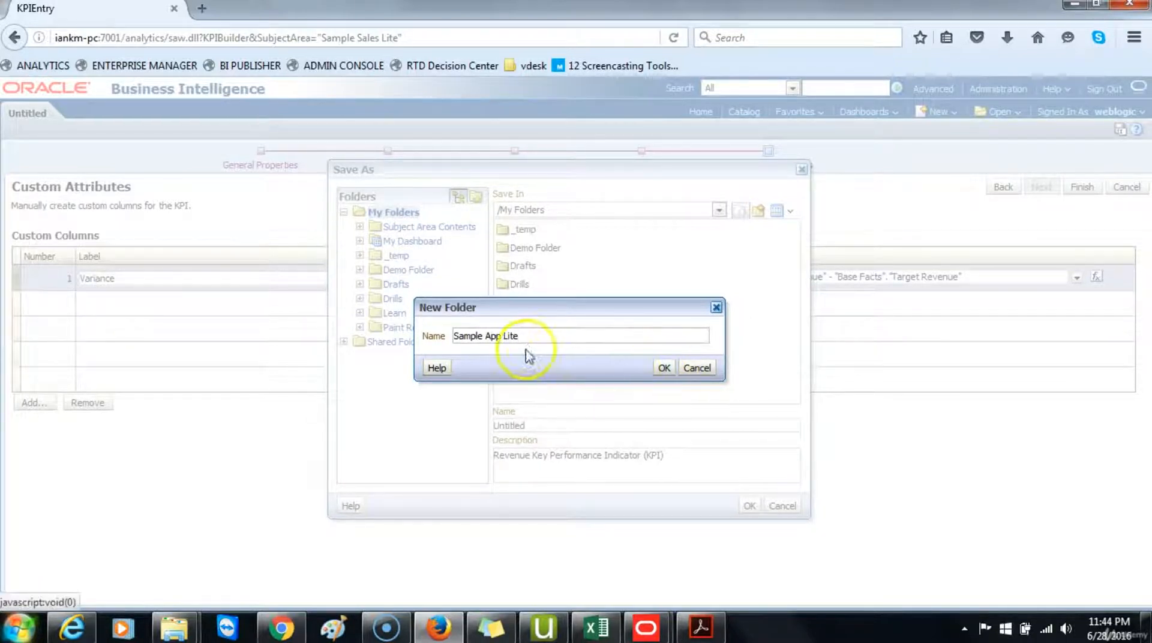
pyautogui.click(486, 334)
pyautogui.press('BackSpace')
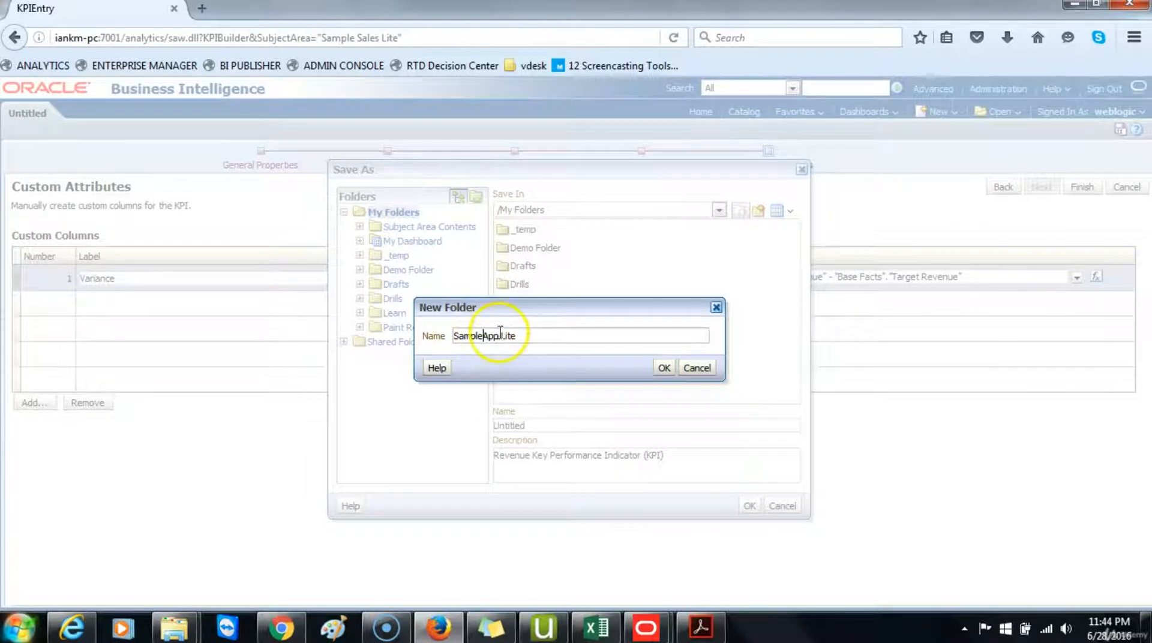
pyautogui.click(499, 335)
pyautogui.press('BackSpace')
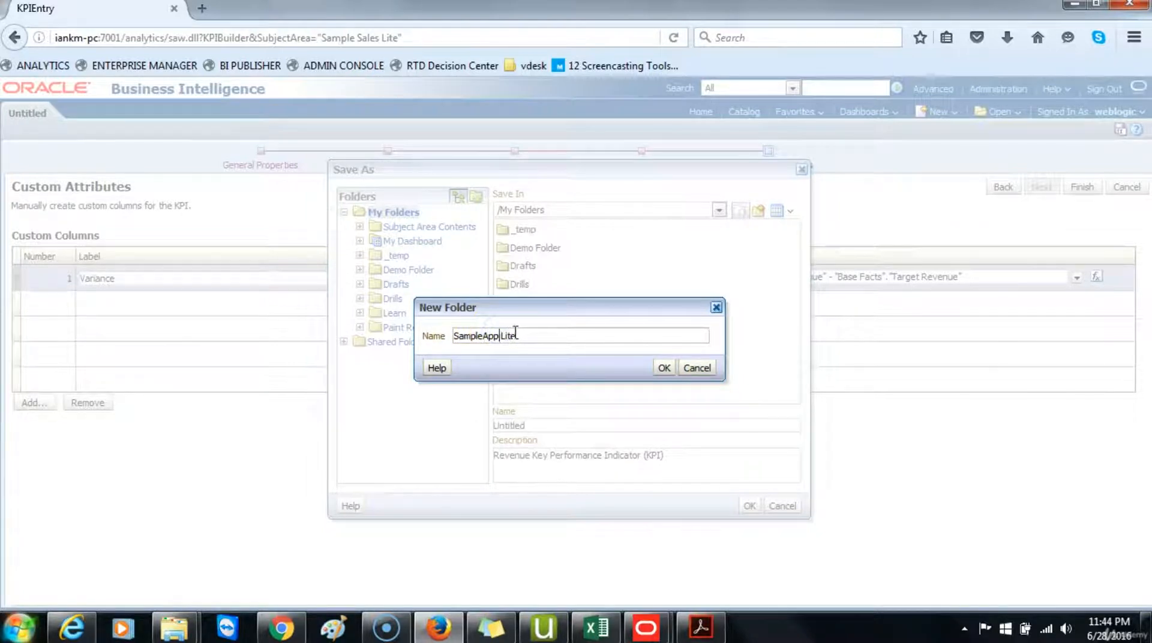
pyautogui.click(663, 368)
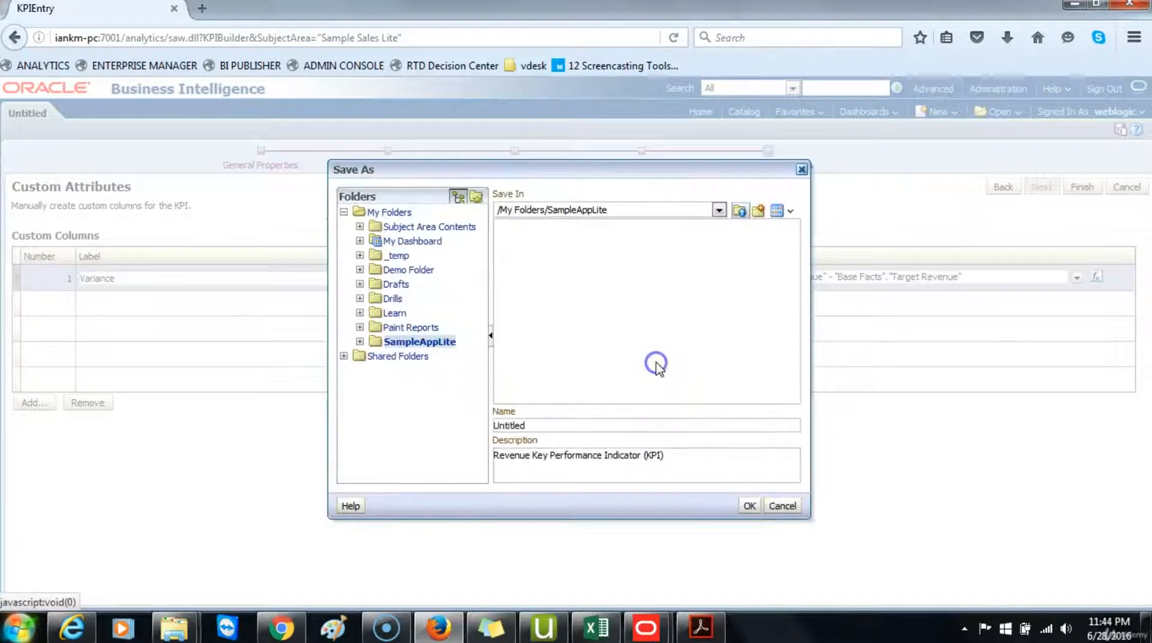
# Step: Save the KPI as Revenue_KPI in the SampleAppLite folder
pyautogui.doubleClick(510, 425)
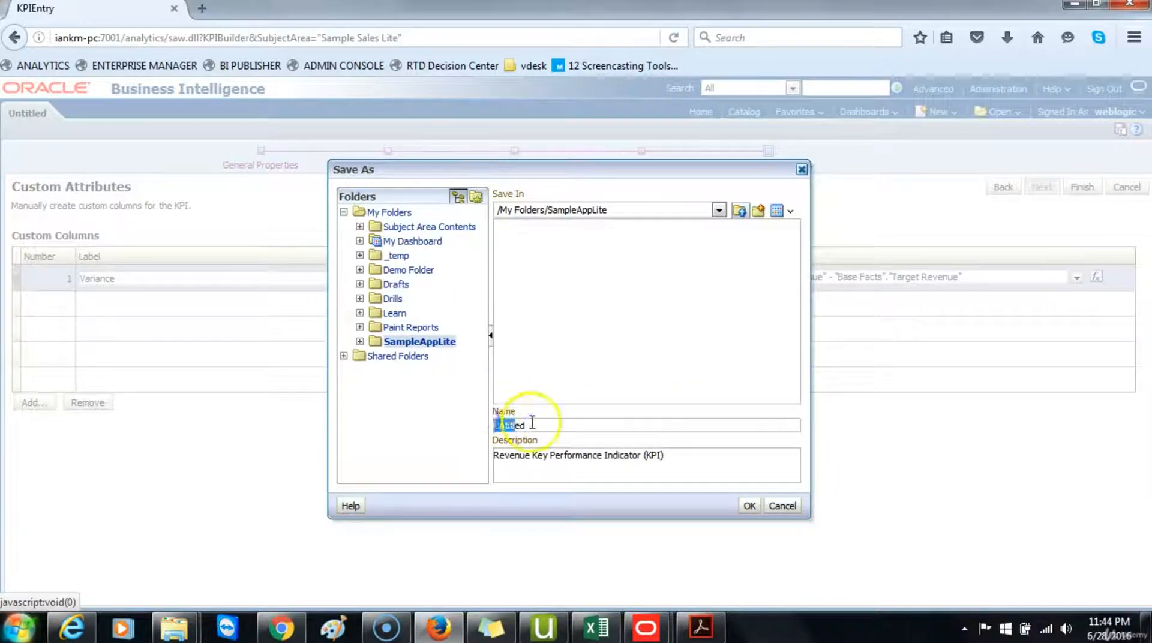
pyautogui.write('Rev')
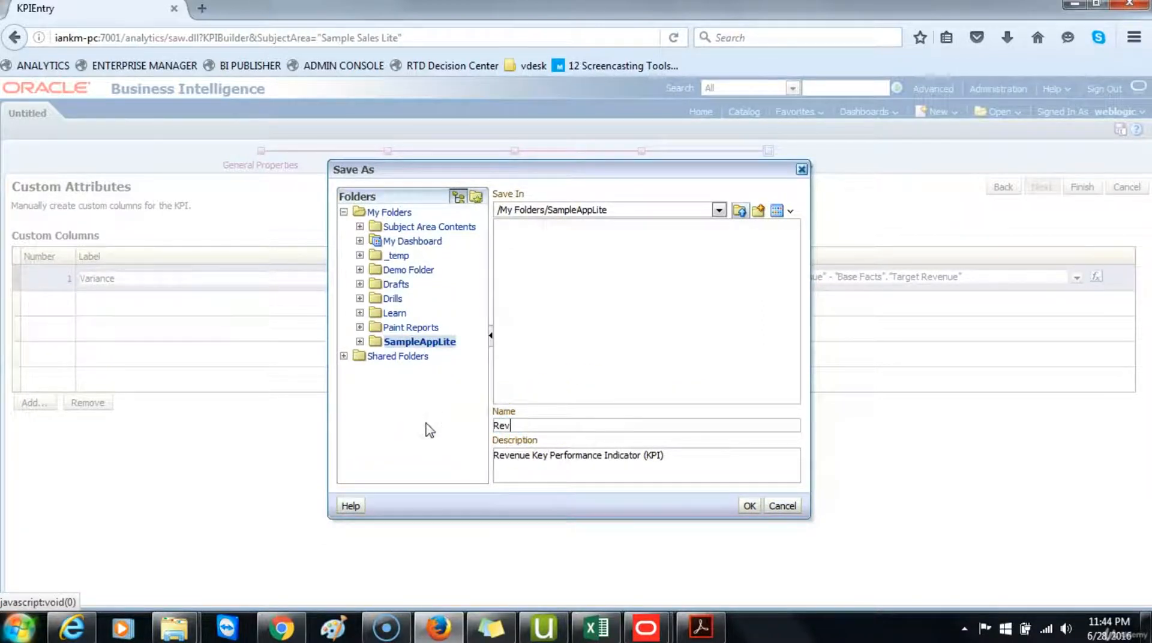
pyautogui.write('enue_KPI')
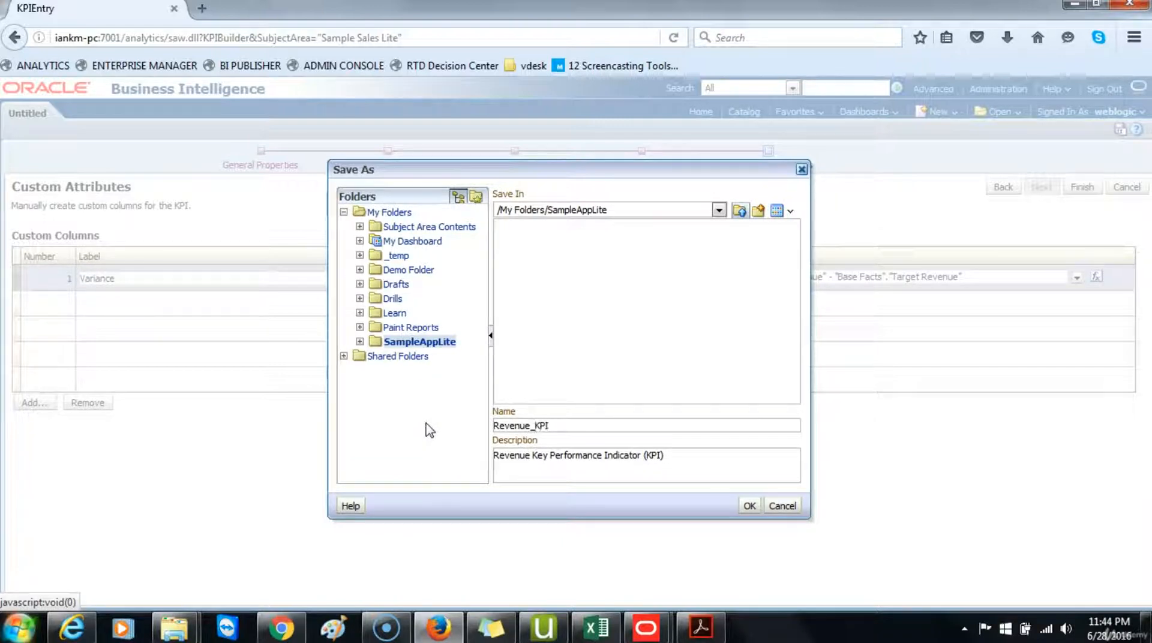
pyautogui.click(746, 507)
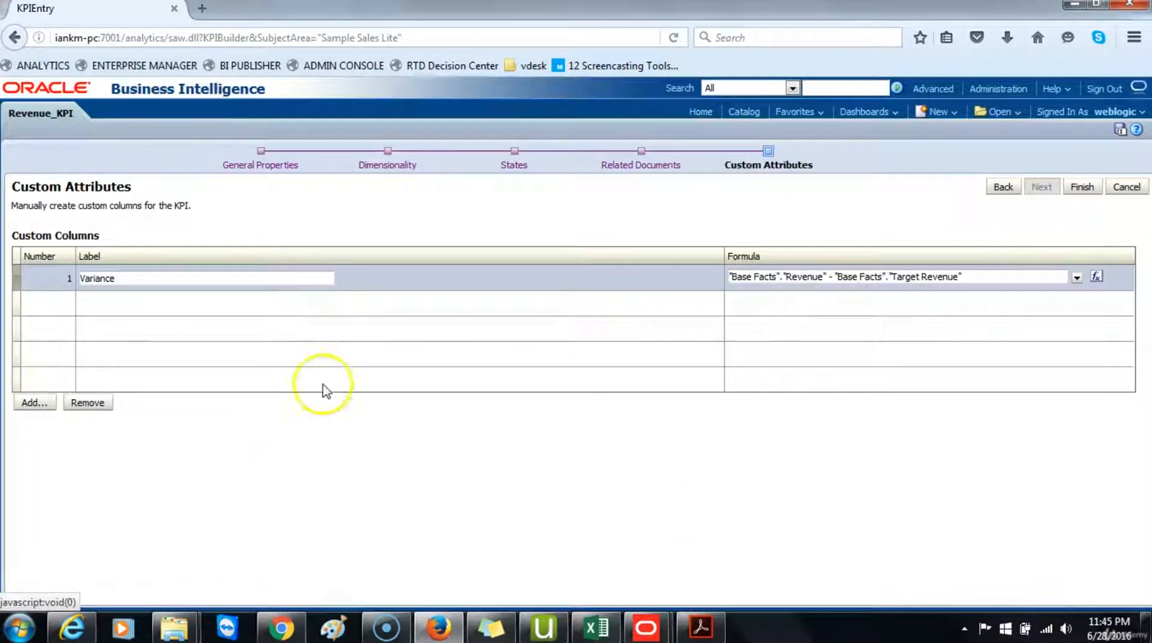
pyautogui.click(1089, 190)
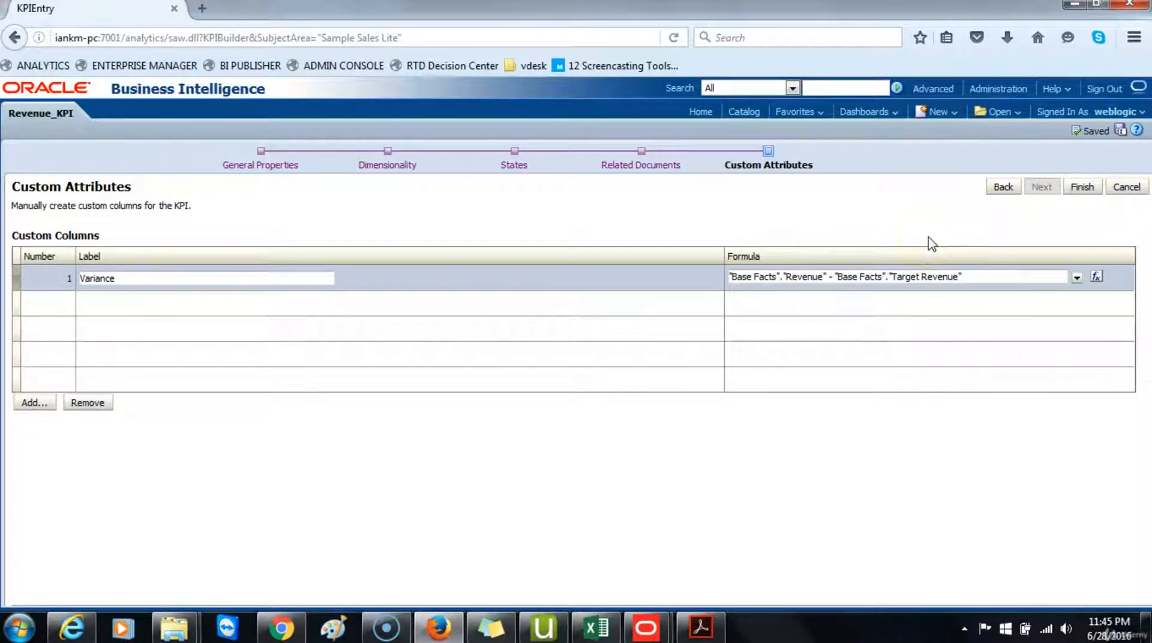
# Step: Open Revenue_KPI from the Home page and review its actual, target, status and variance results
pyautogui.click(702, 112)
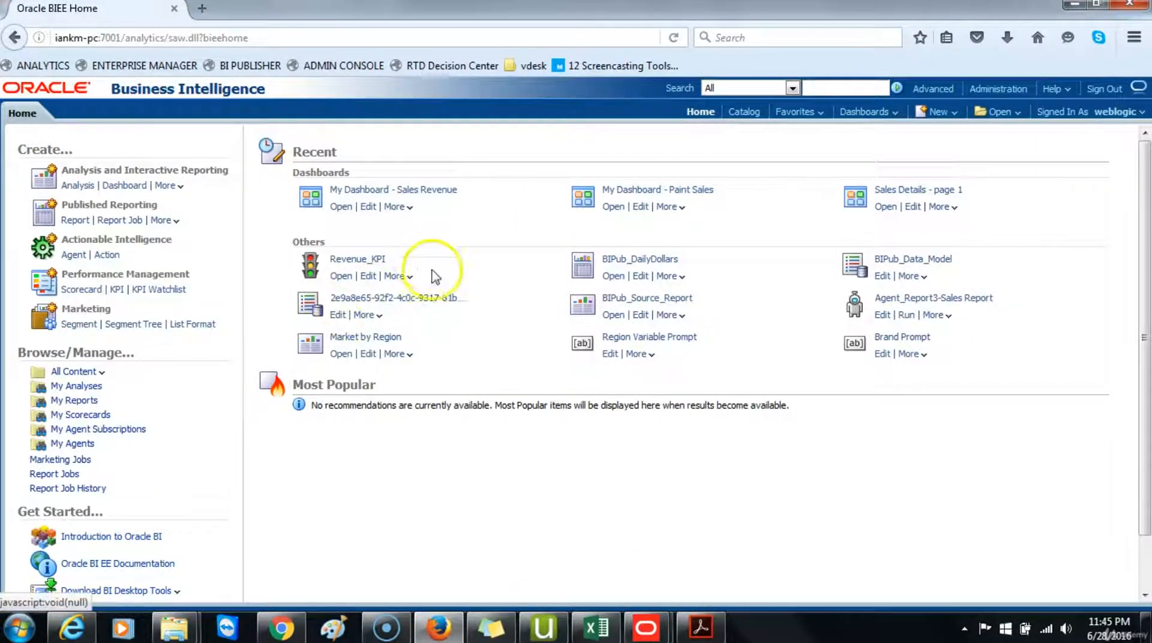
pyautogui.click(364, 260)
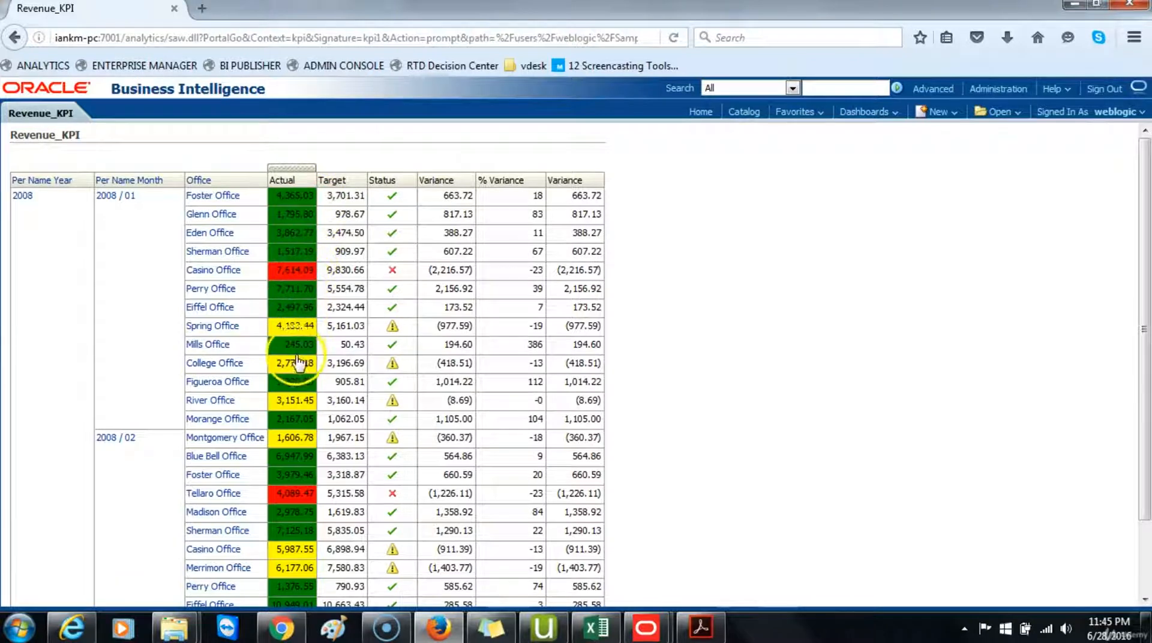
pyautogui.scroll(-3, 306, 354)
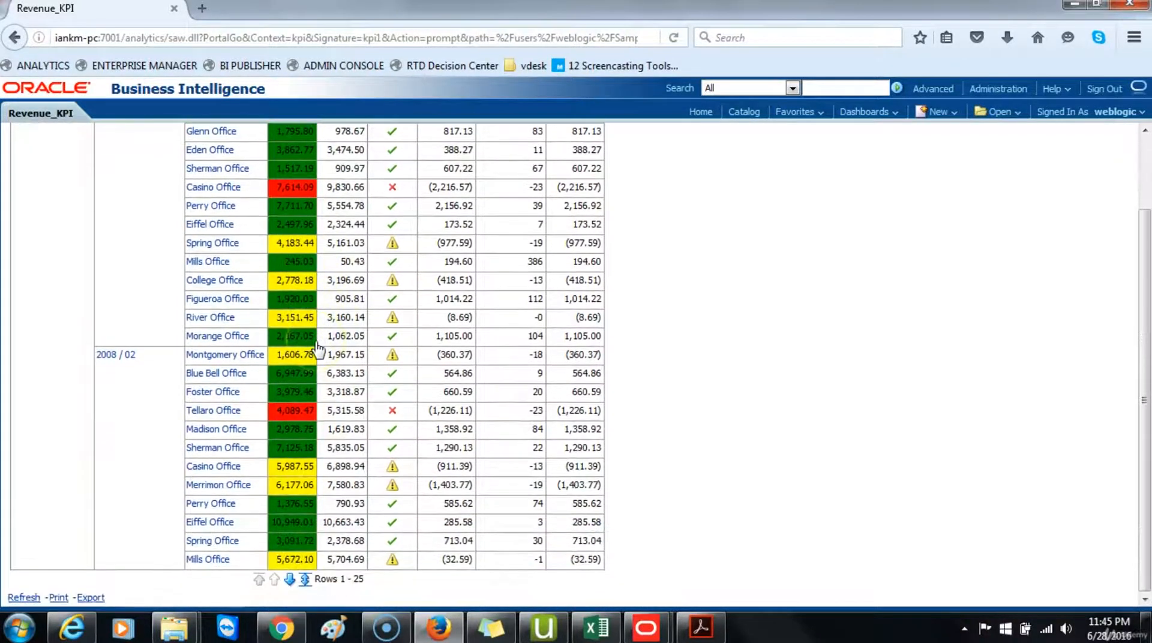
pyautogui.scroll(3, 312, 360)
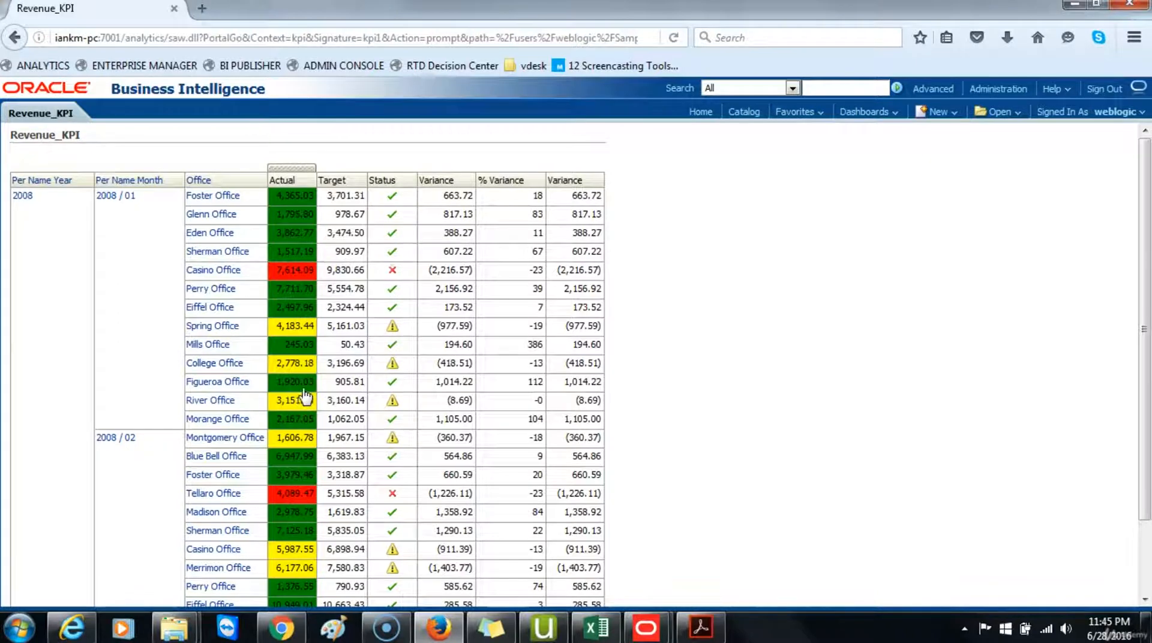
pyautogui.scroll(-3, 305, 396)
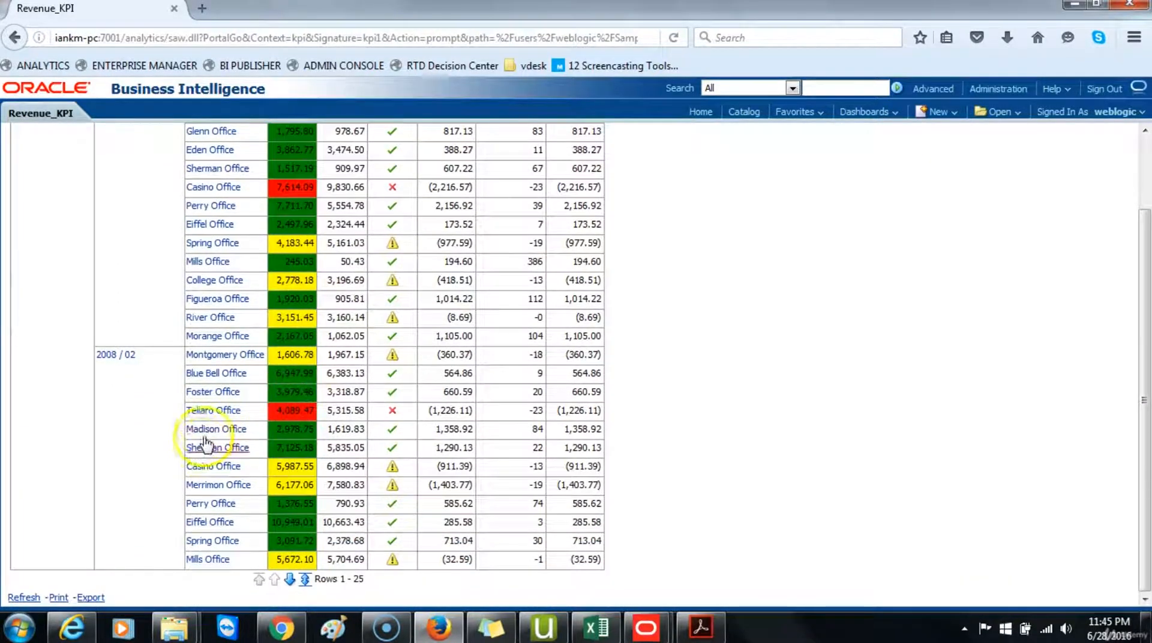
pyautogui.click(24, 598)
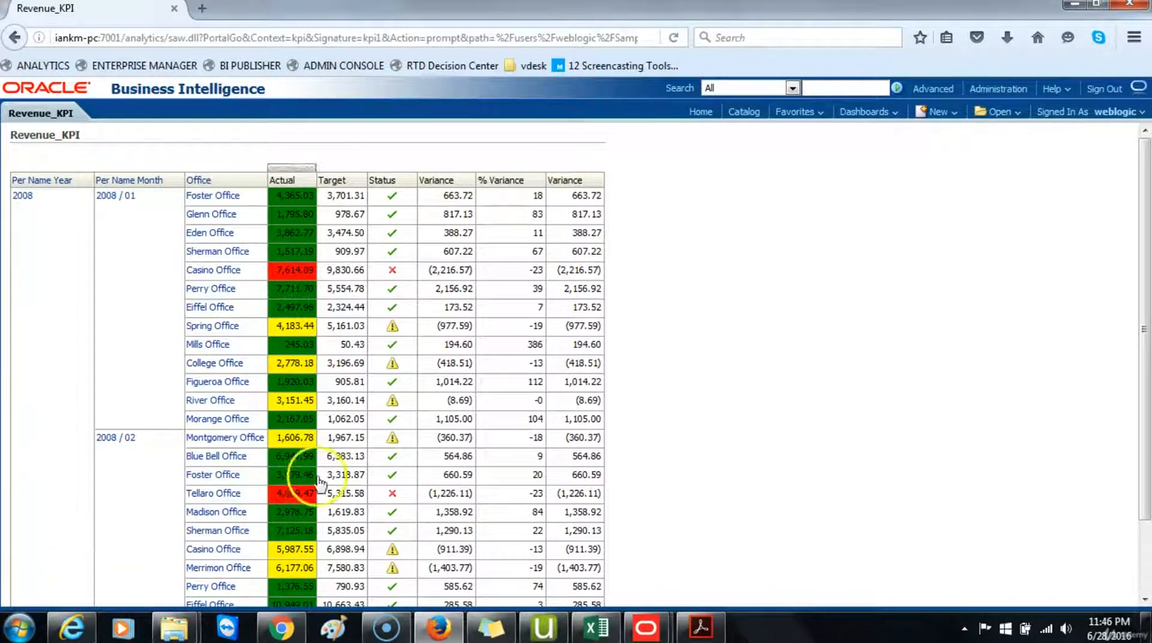
# Step: Start a new KPI on the Sample Sales Lite subject area with description Quantity Key Performance Indicator (KPI)
pyautogui.click(943, 112)
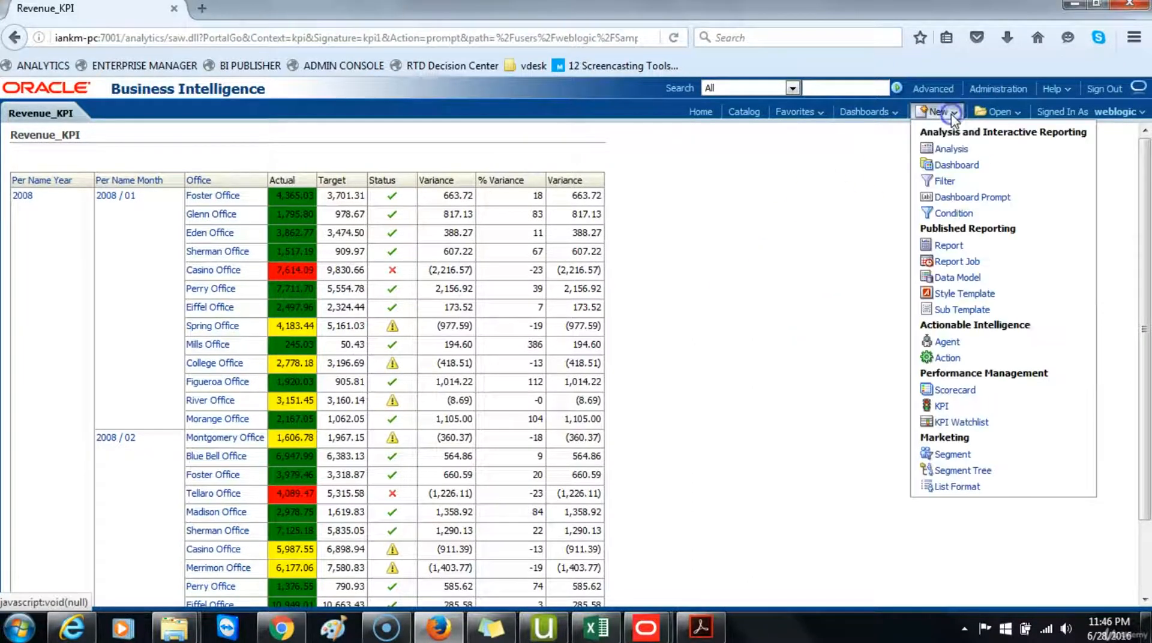
pyautogui.click(941, 407)
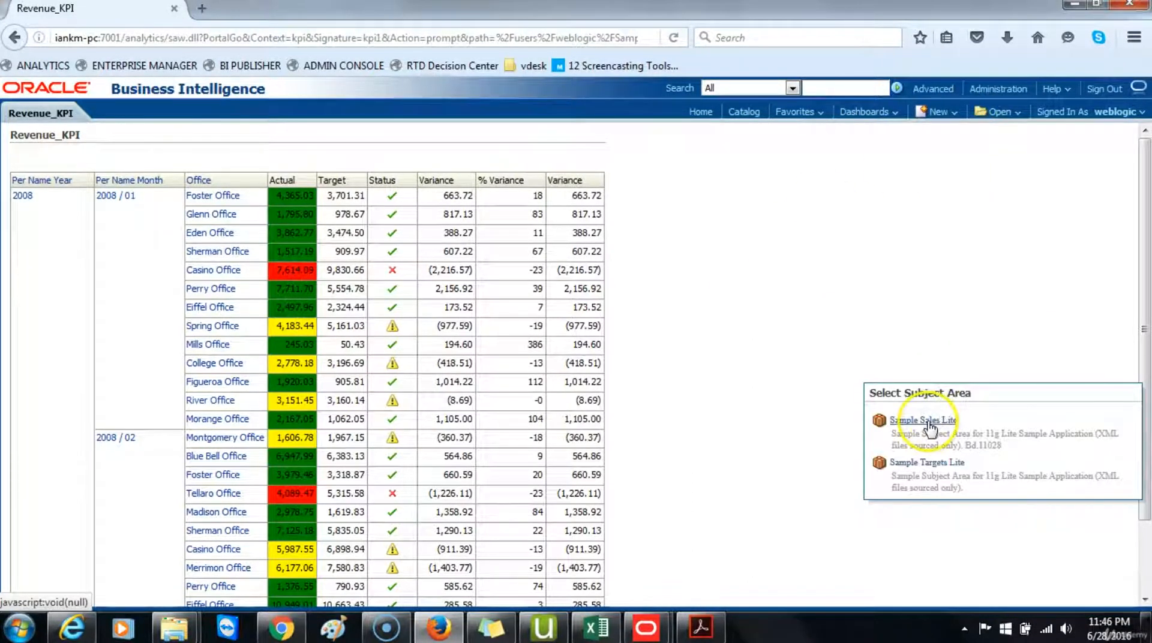
pyautogui.click(936, 420)
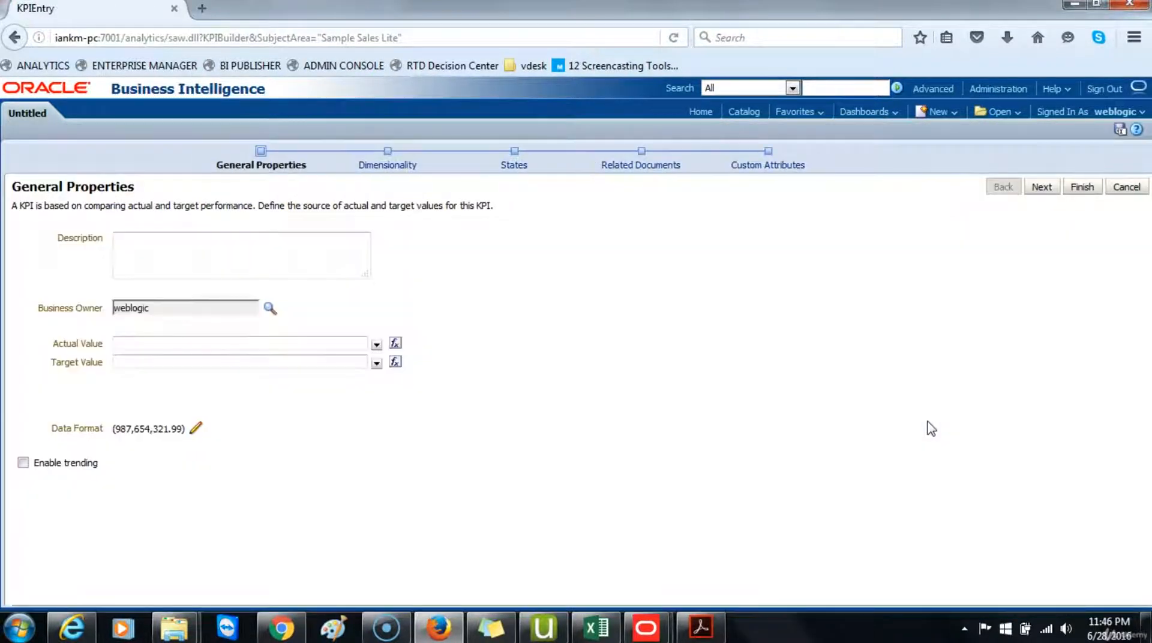
pyautogui.click(203, 235)
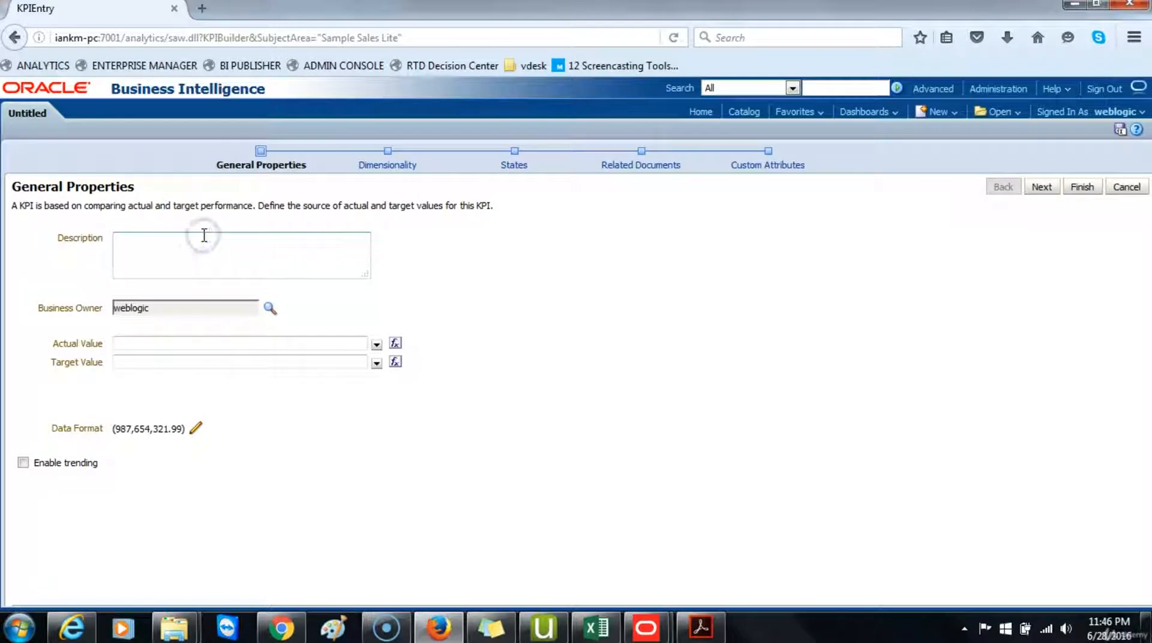
pyautogui.write('quantity Key Performance I')
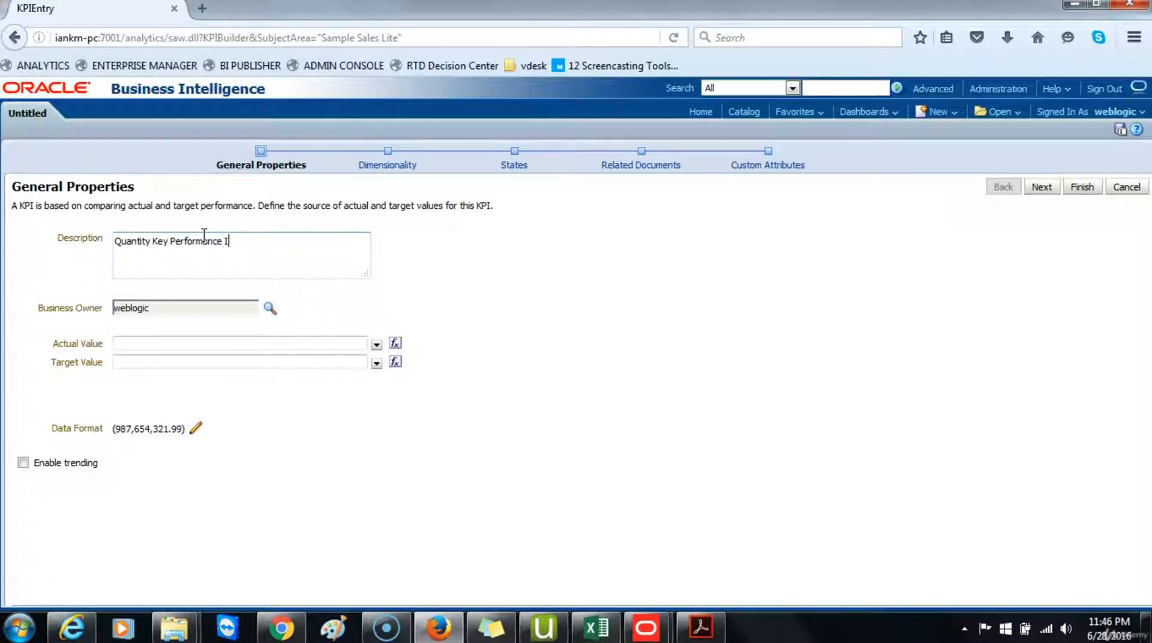
pyautogui.write('ndicator (KPI')
# Step: Set the KPI's Actual Value to Billed Quantity from Base Facts
pyautogui.click(214, 343)
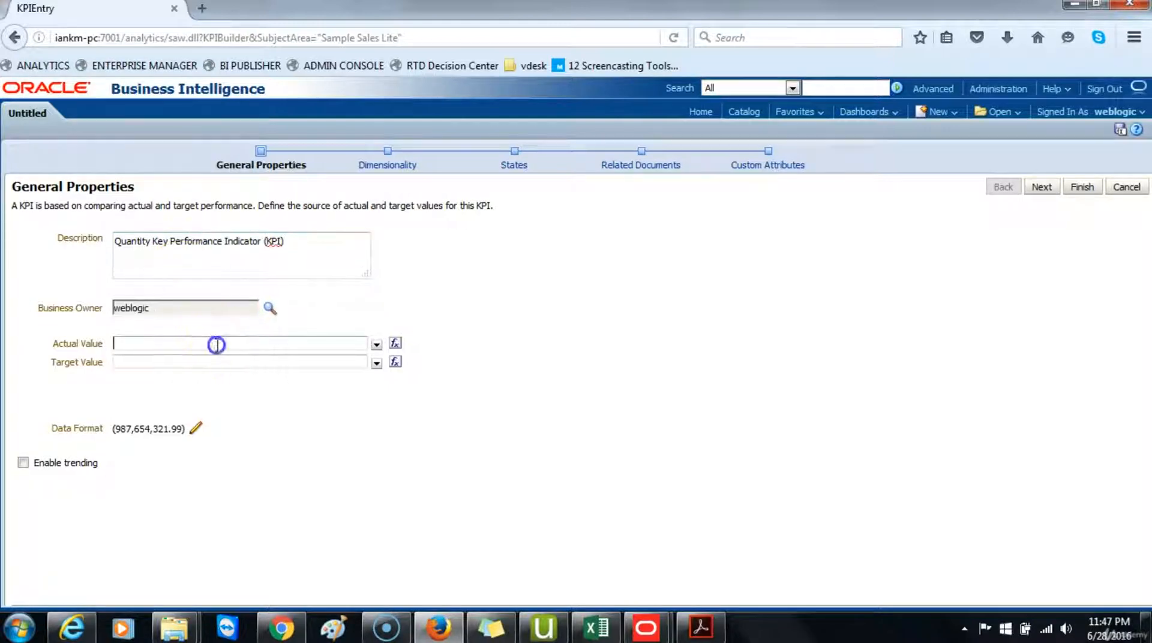
pyautogui.click(377, 345)
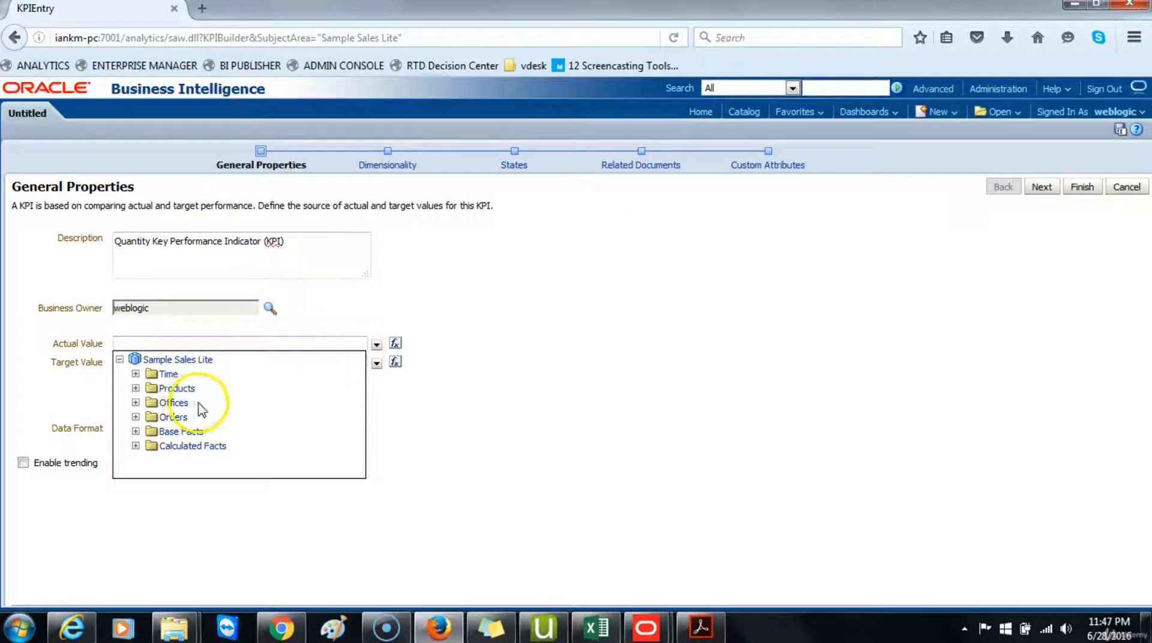
pyautogui.click(135, 431)
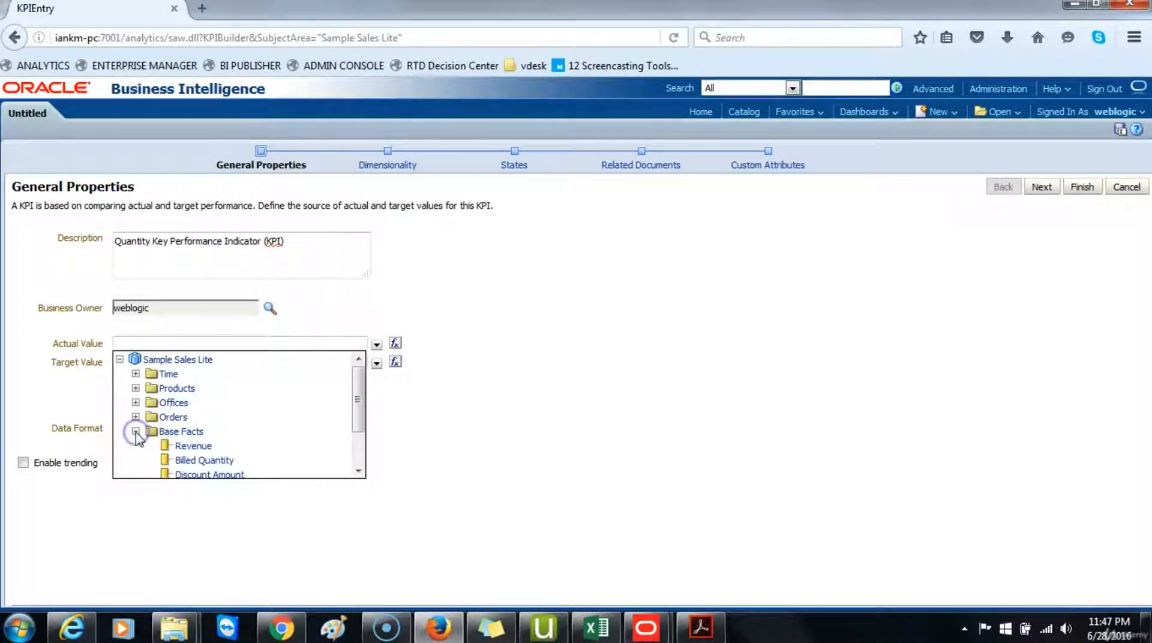
pyautogui.scroll(-2, 233, 430)
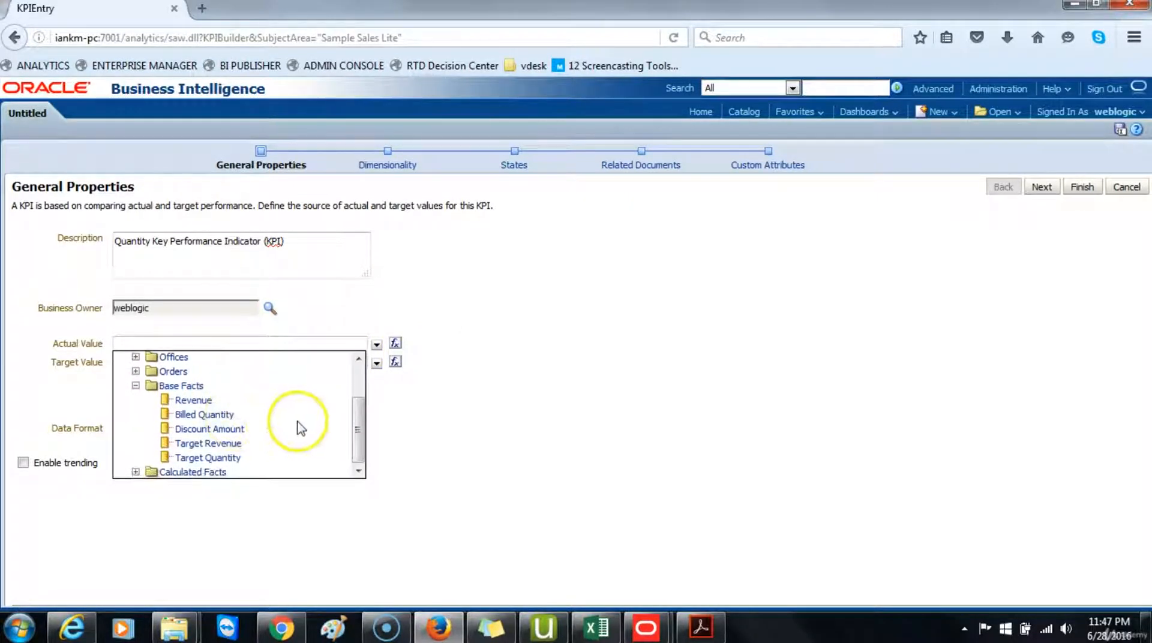
pyautogui.click(209, 414)
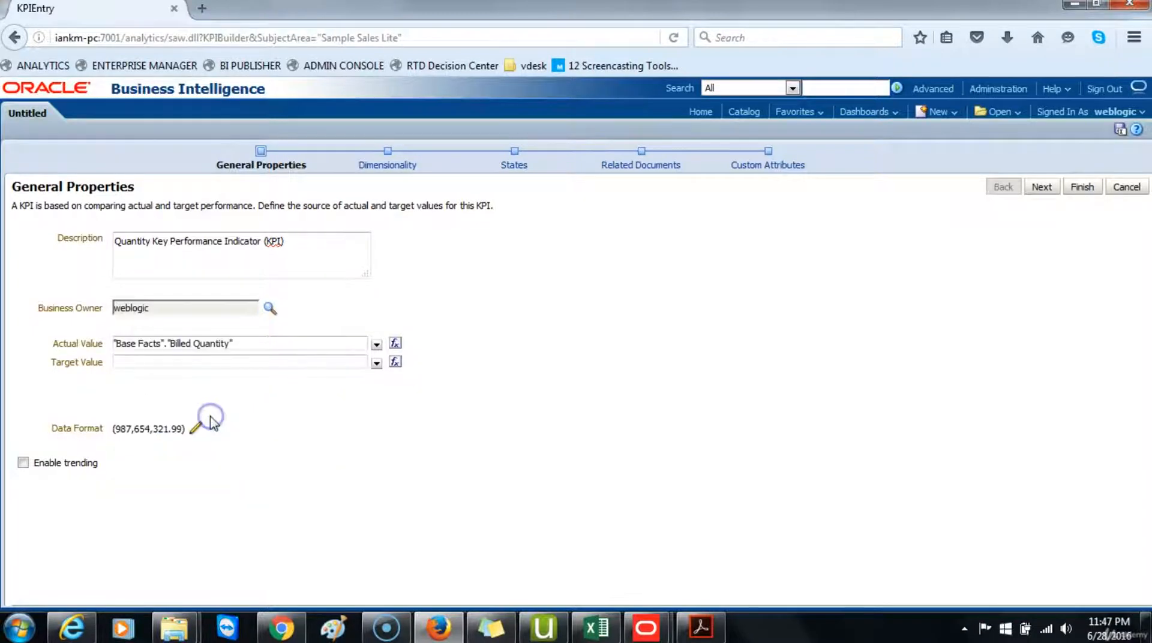
# Step: Set the KPI's Target Value to Target Quantity from Base Facts
pyautogui.click(262, 362)
pyautogui.click(377, 363)
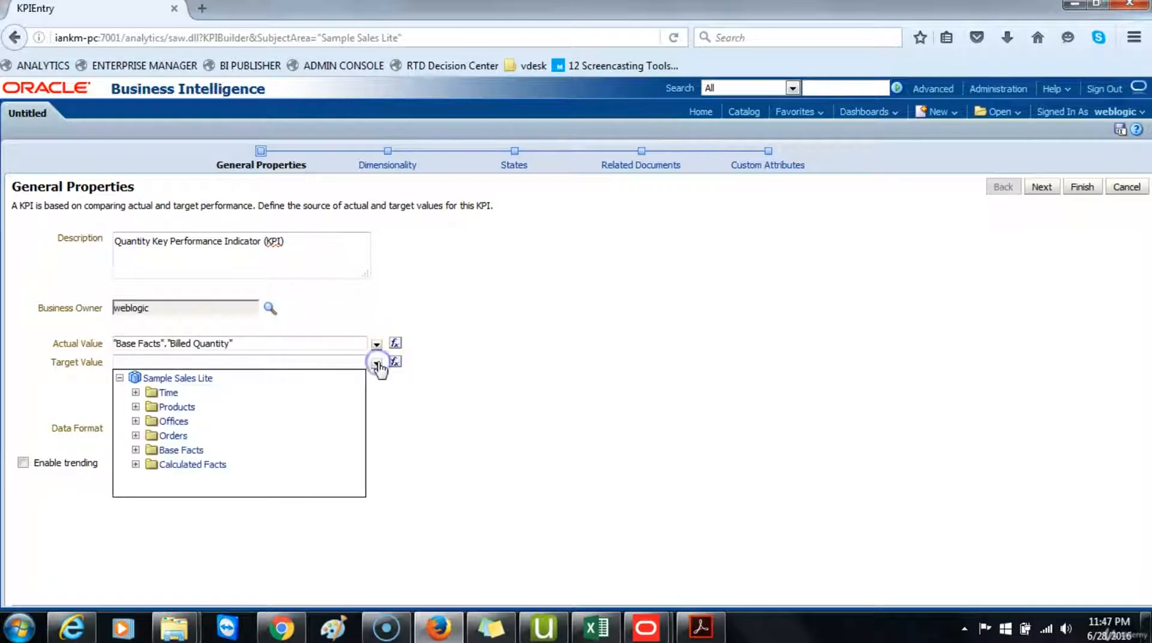
pyautogui.click(136, 450)
pyautogui.scroll(-2, 240, 450)
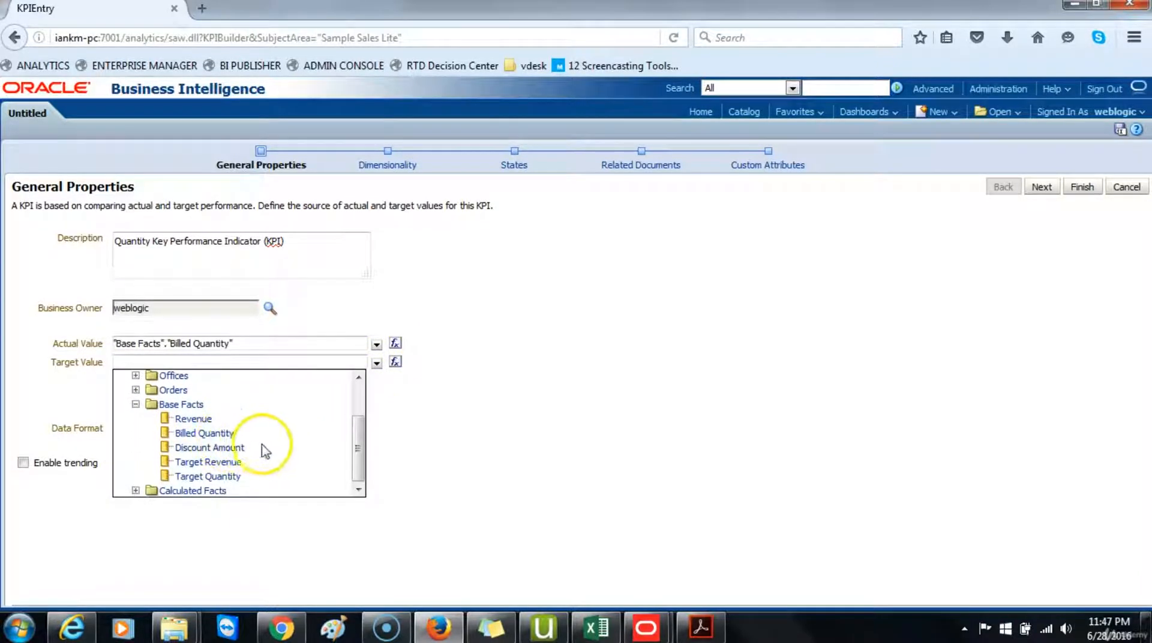
pyautogui.click(207, 476)
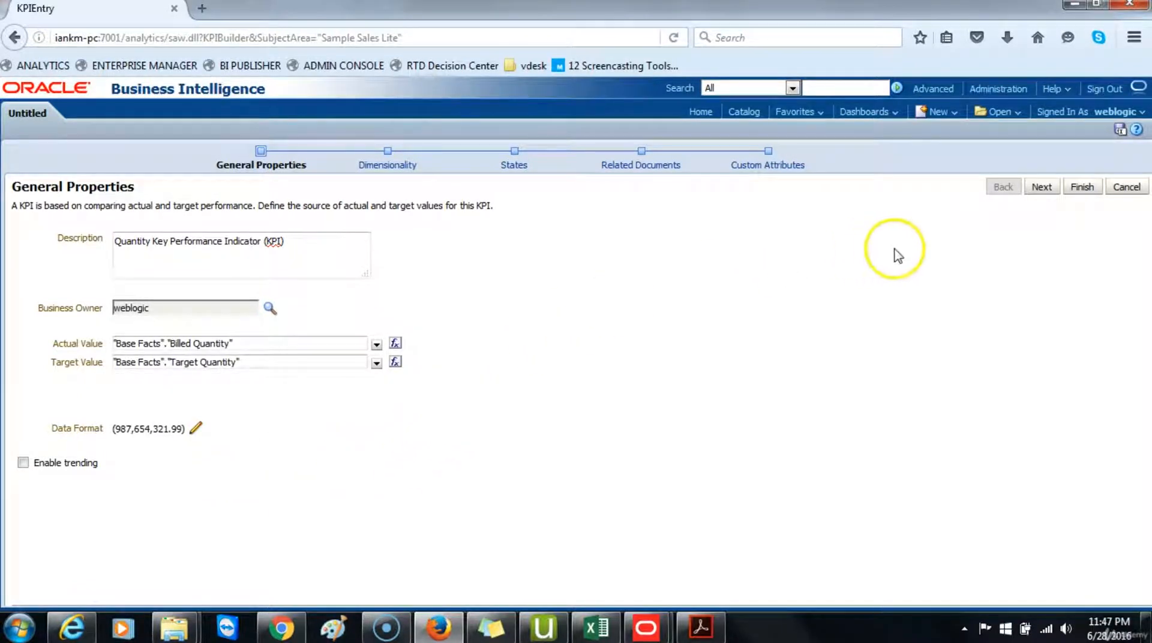
# Step: Move to the Dimensionality page and add Time's Per Name Year as a KPI dimension
pyautogui.click(1042, 187)
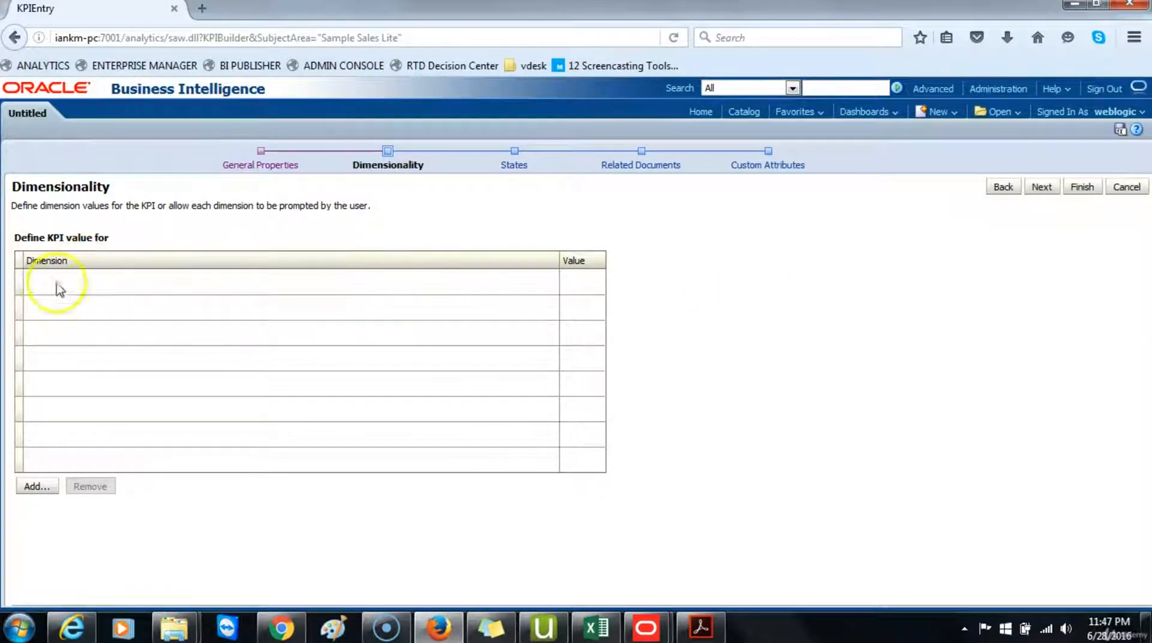
pyautogui.click(48, 487)
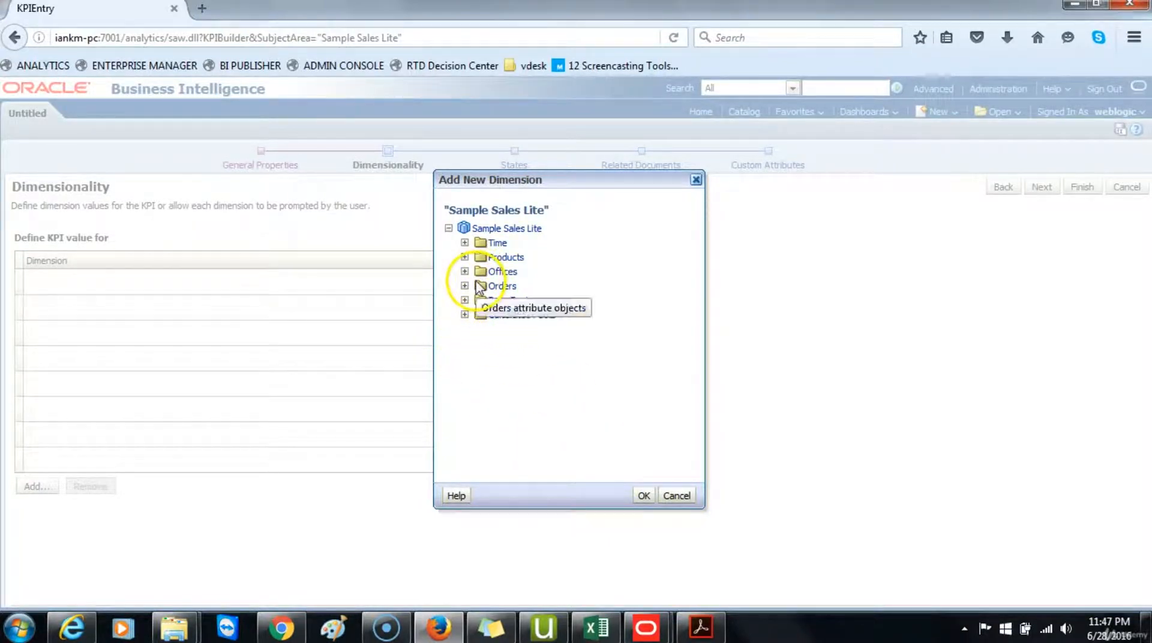
pyautogui.click(465, 244)
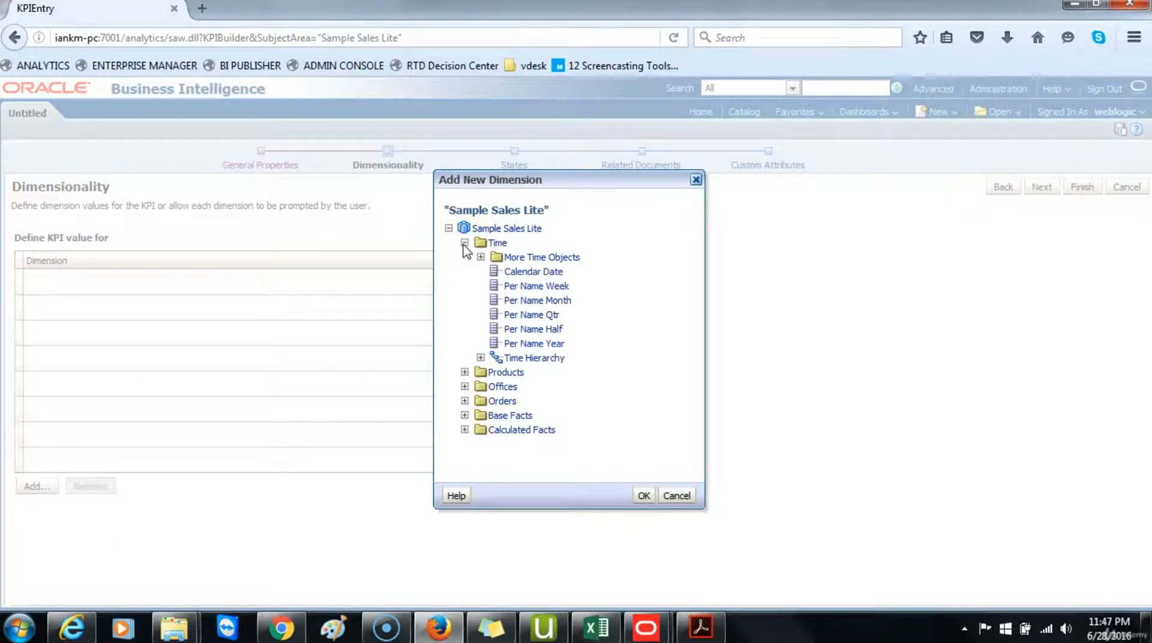
pyautogui.click(507, 346)
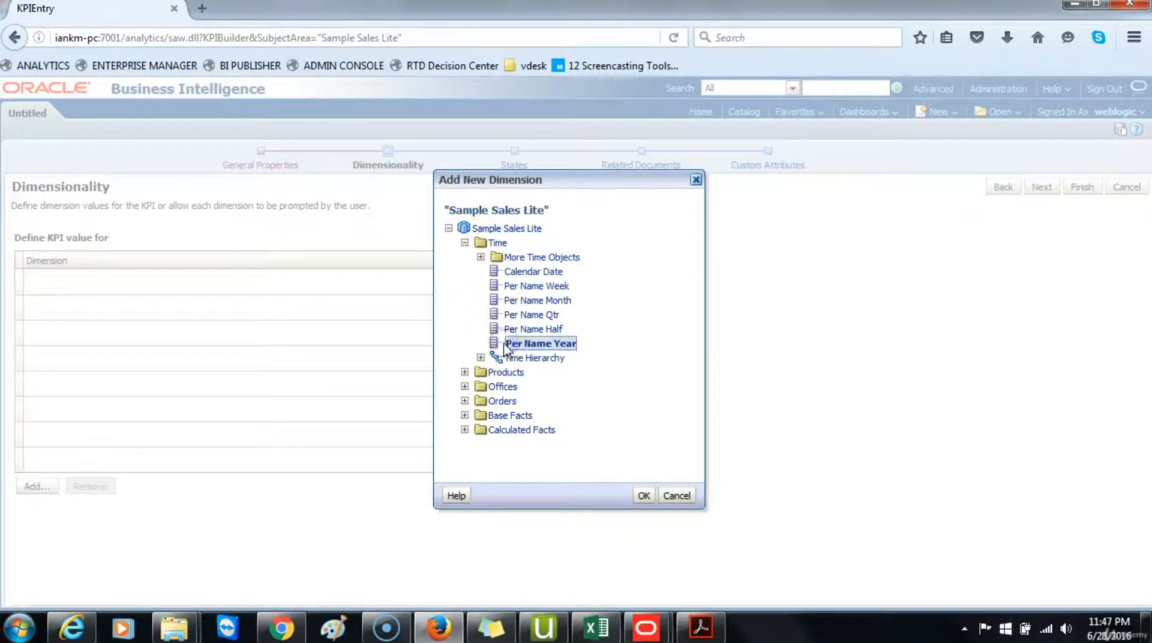
pyautogui.click(641, 495)
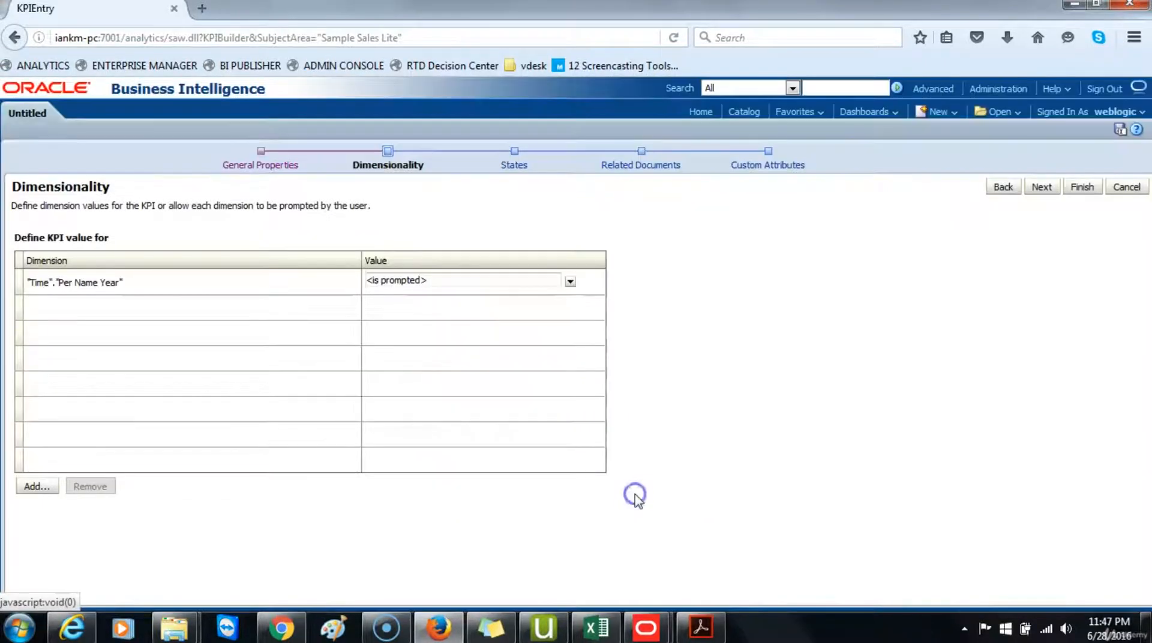
# Step: Add Time's Per Name Month and Offices' Office as further KPI dimensions
pyautogui.click(34, 486)
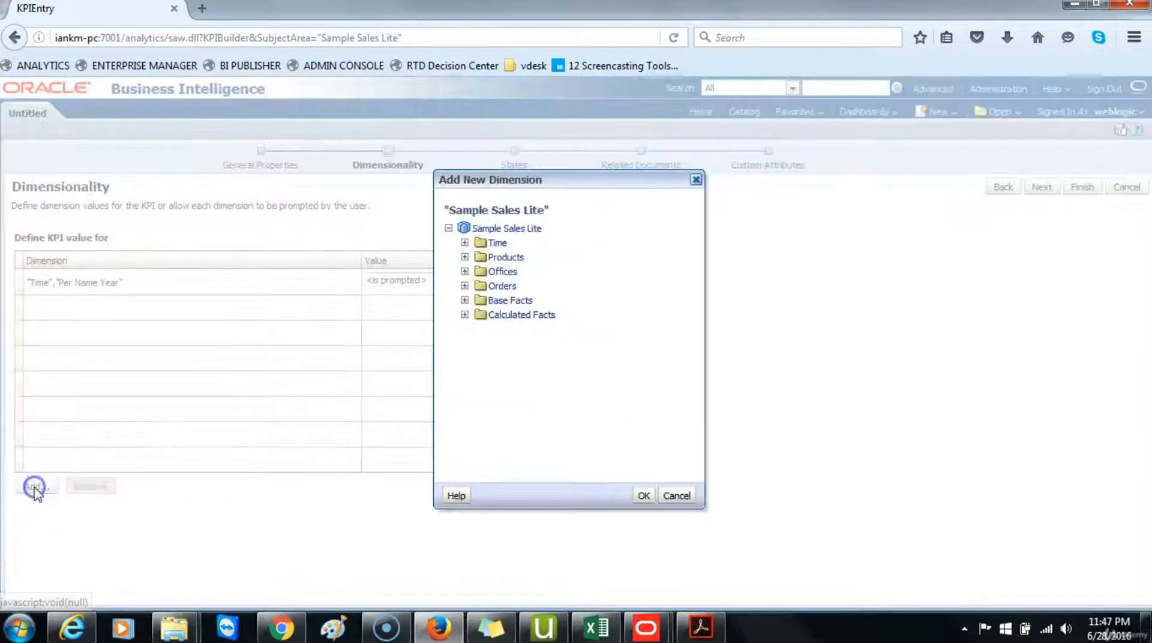
pyautogui.click(464, 242)
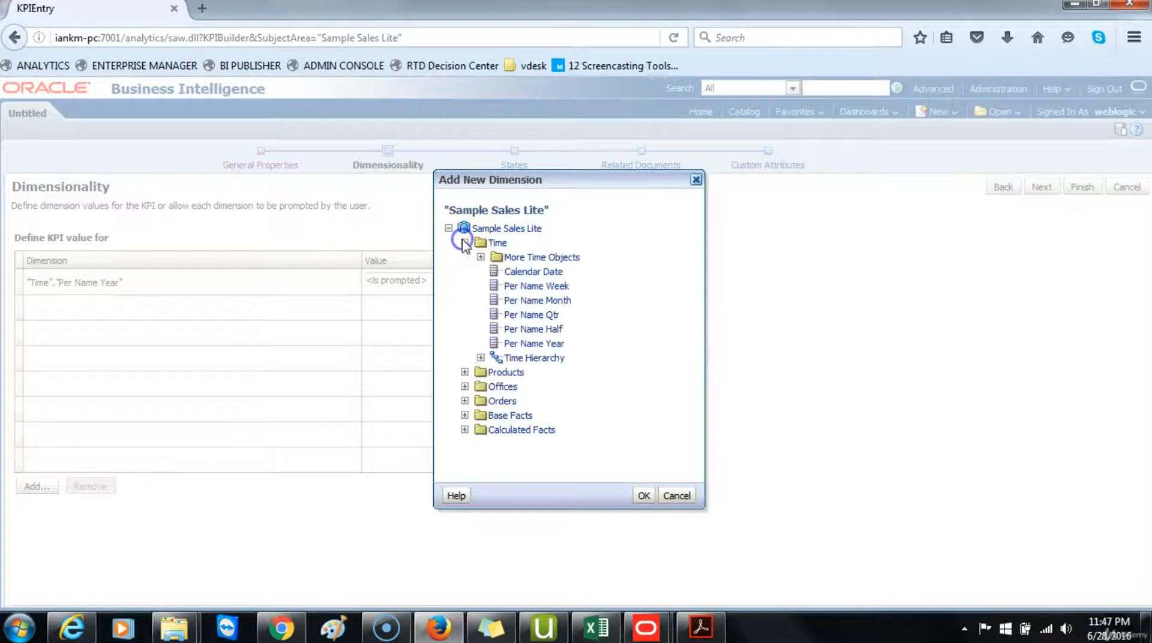
pyautogui.click(539, 300)
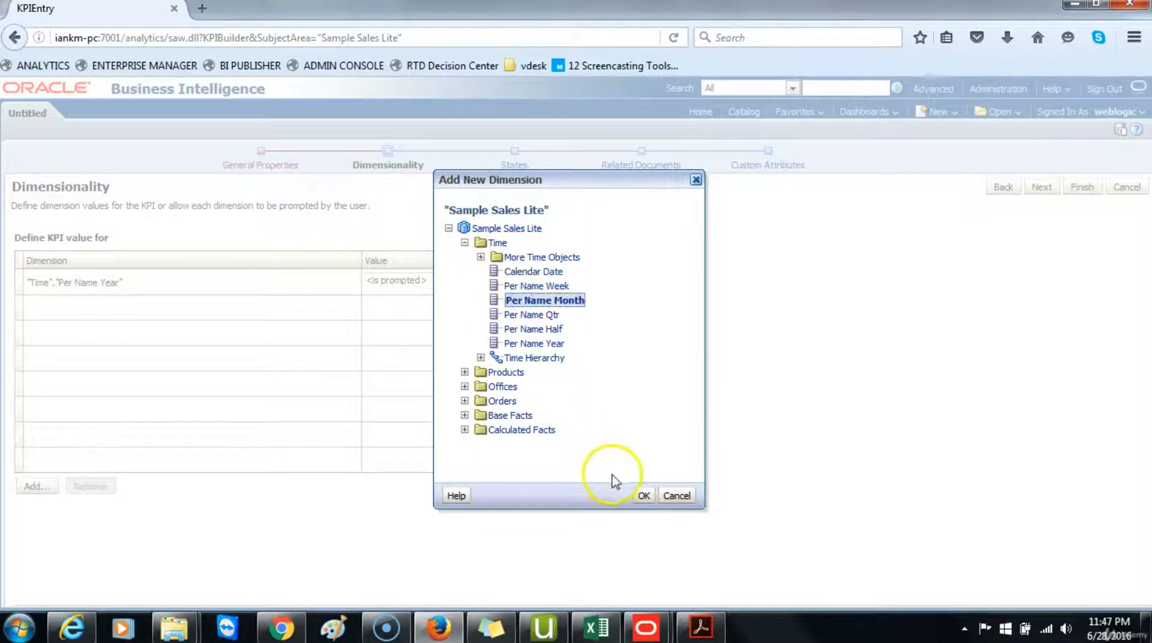
pyautogui.click(641, 494)
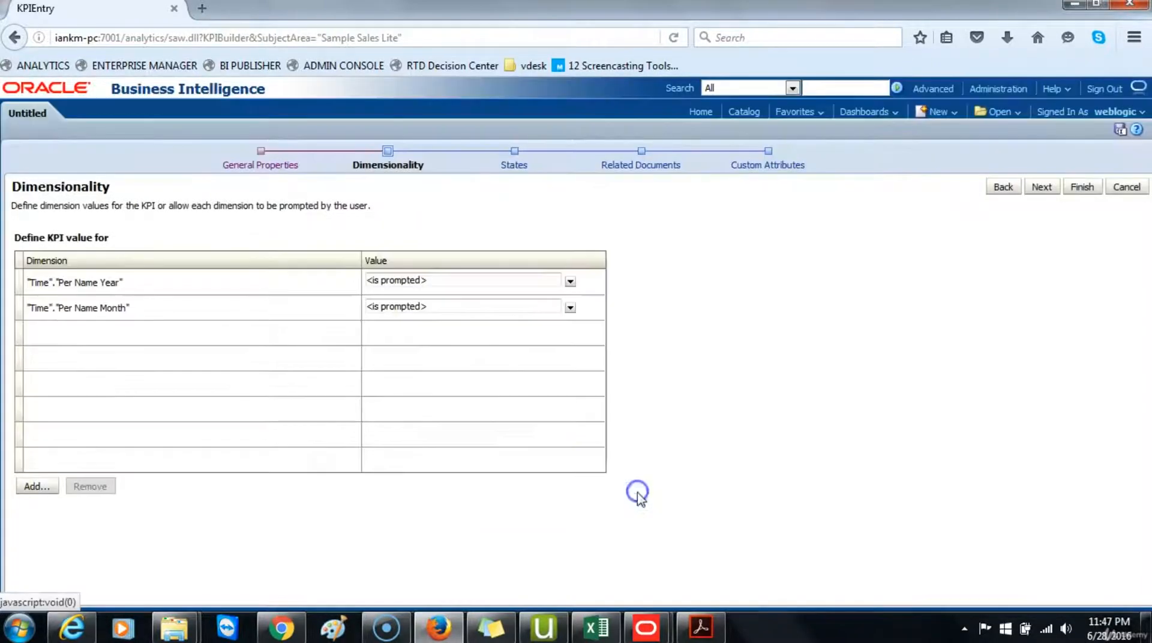
pyautogui.click(36, 485)
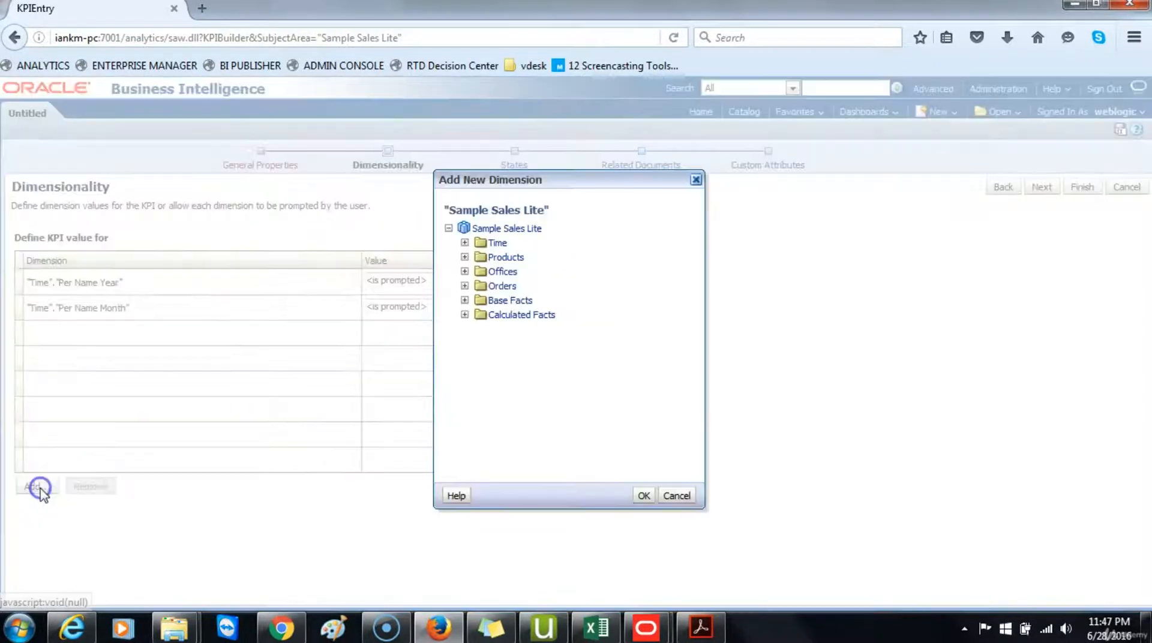
pyautogui.click(465, 271)
pyautogui.click(518, 300)
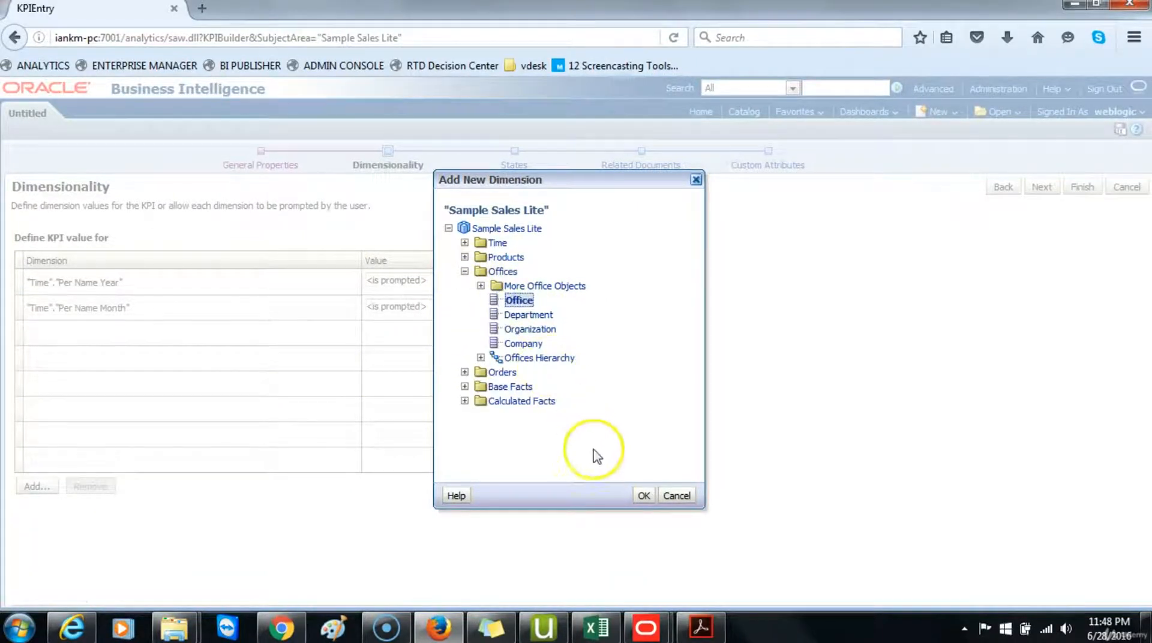
pyautogui.click(643, 494)
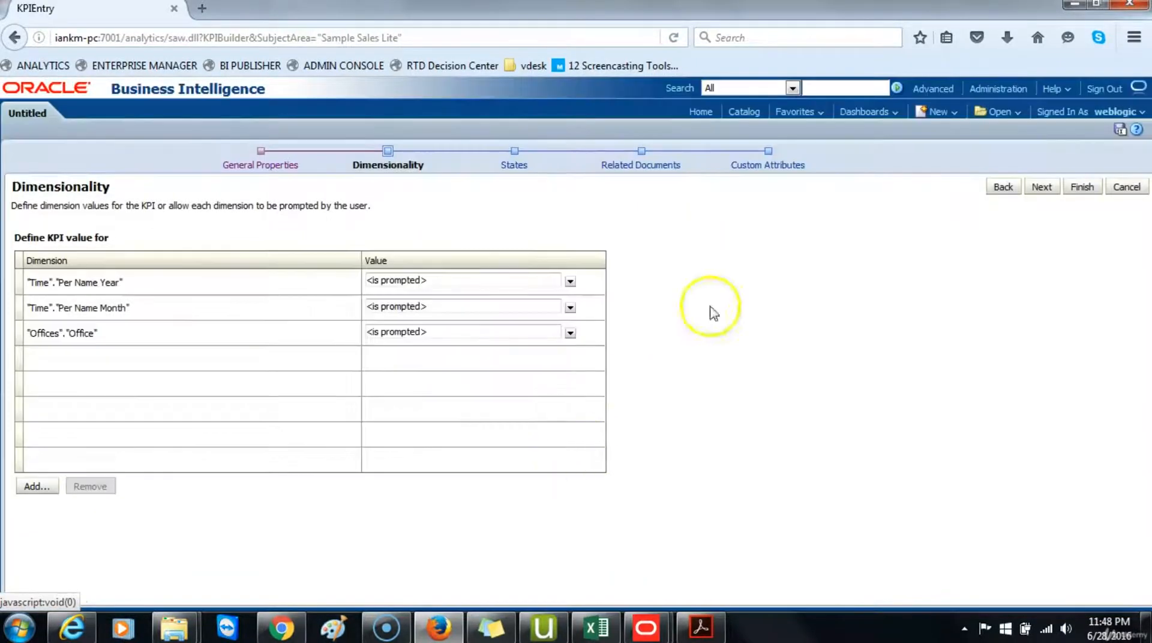
# Step: Move to the States page and adjust the lower Warning/Critical threshold percentage with its spinner
pyautogui.click(1041, 187)
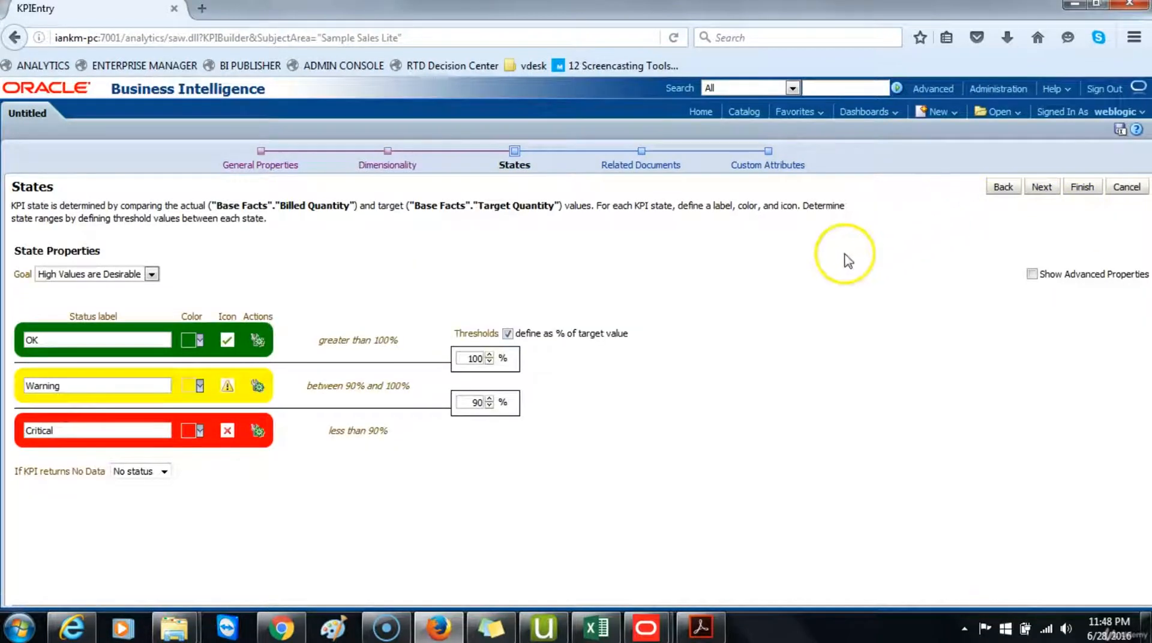
pyautogui.click(458, 403)
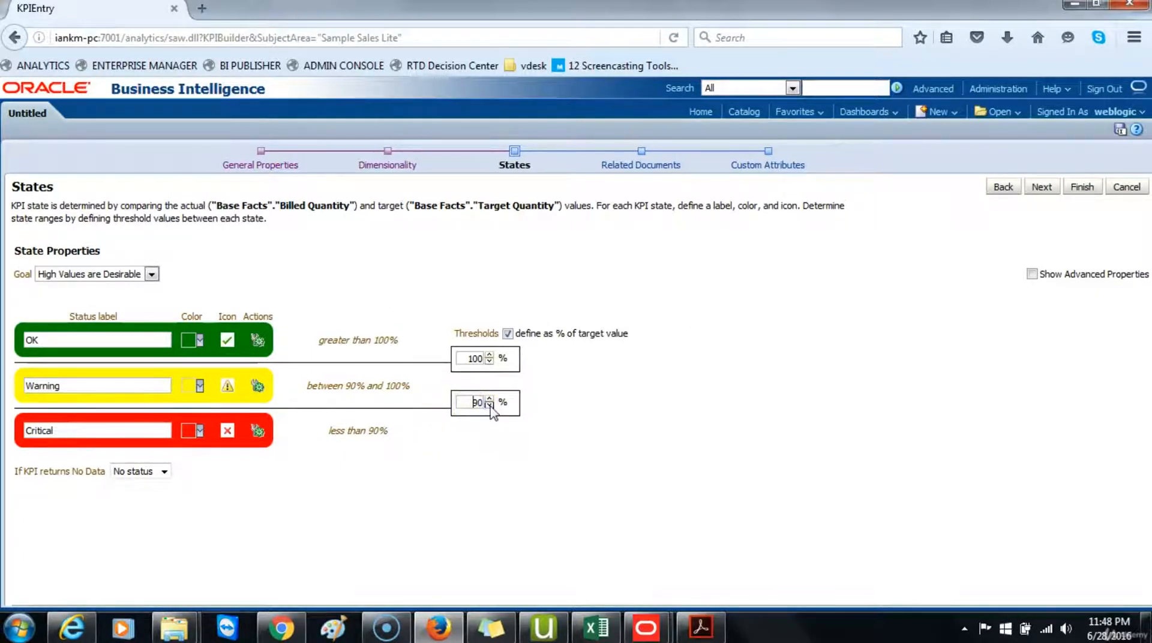
pyautogui.click(490, 406)
pyautogui.click(489, 406)
pyautogui.click(489, 406)
pyautogui.click(490, 406)
pyautogui.click(489, 406)
pyautogui.click(489, 406)
pyautogui.click(490, 406)
pyautogui.click(489, 406)
pyautogui.click(489, 406)
# Step: Advance to Custom Attributes and add a custom column labelled Quantity_KPI
pyautogui.click(1044, 186)
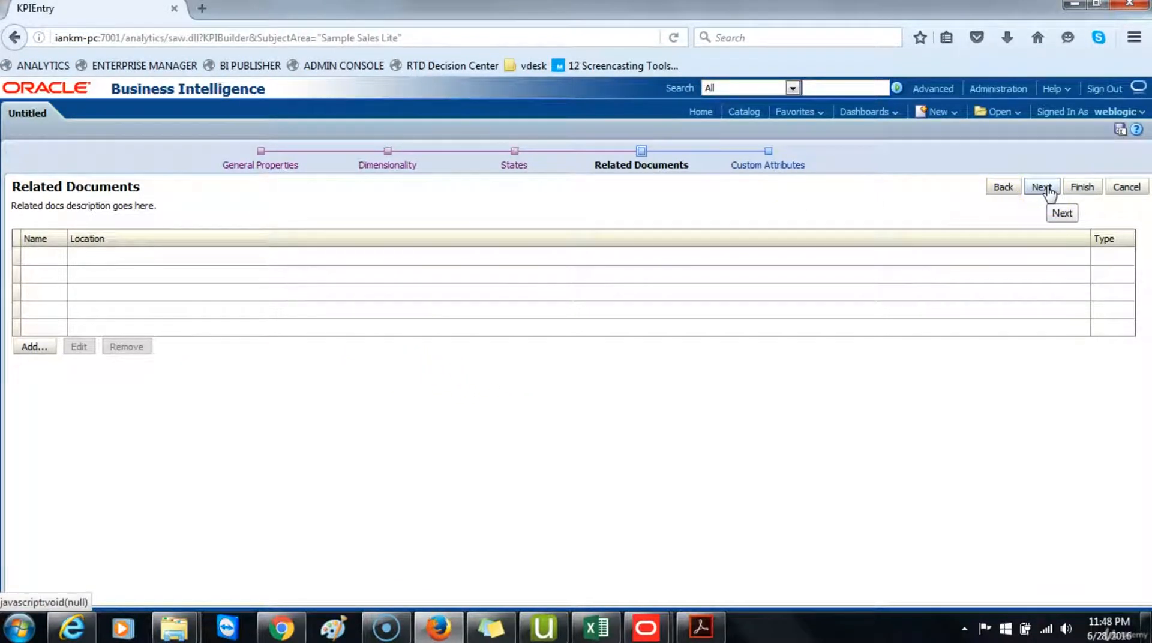
pyautogui.click(1042, 188)
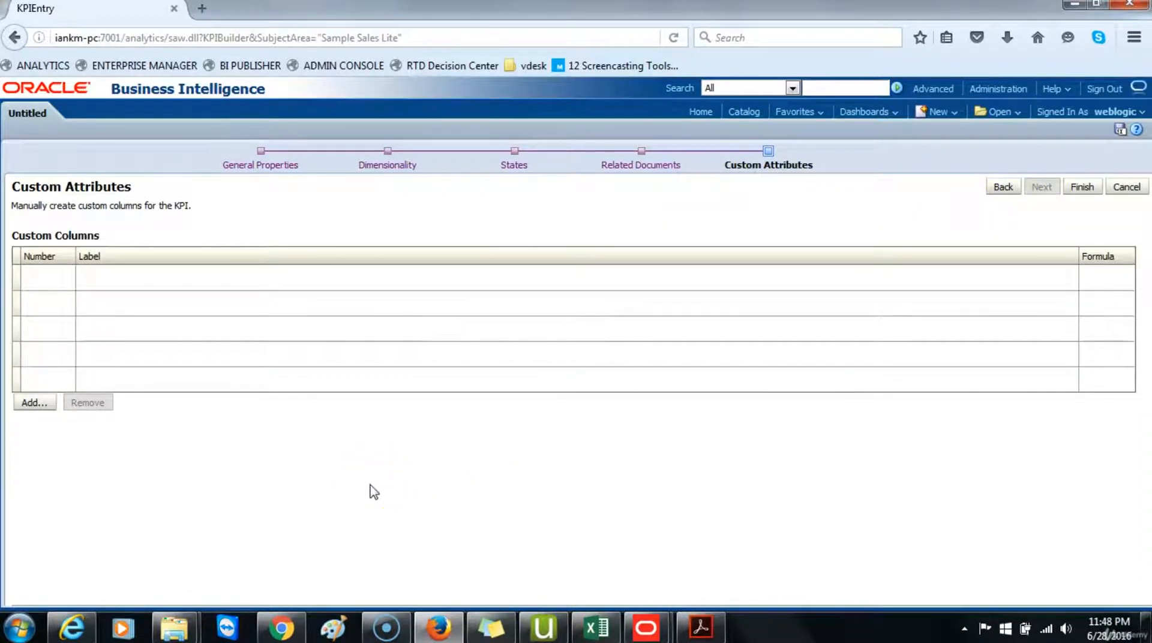
pyautogui.click(34, 404)
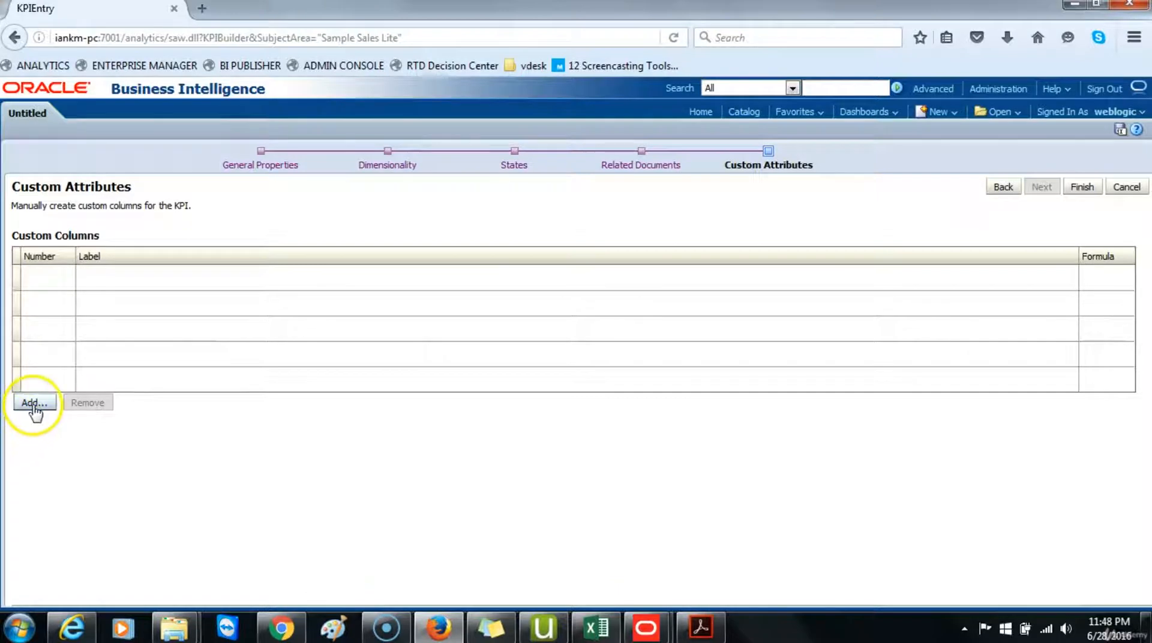
pyautogui.click(36, 406)
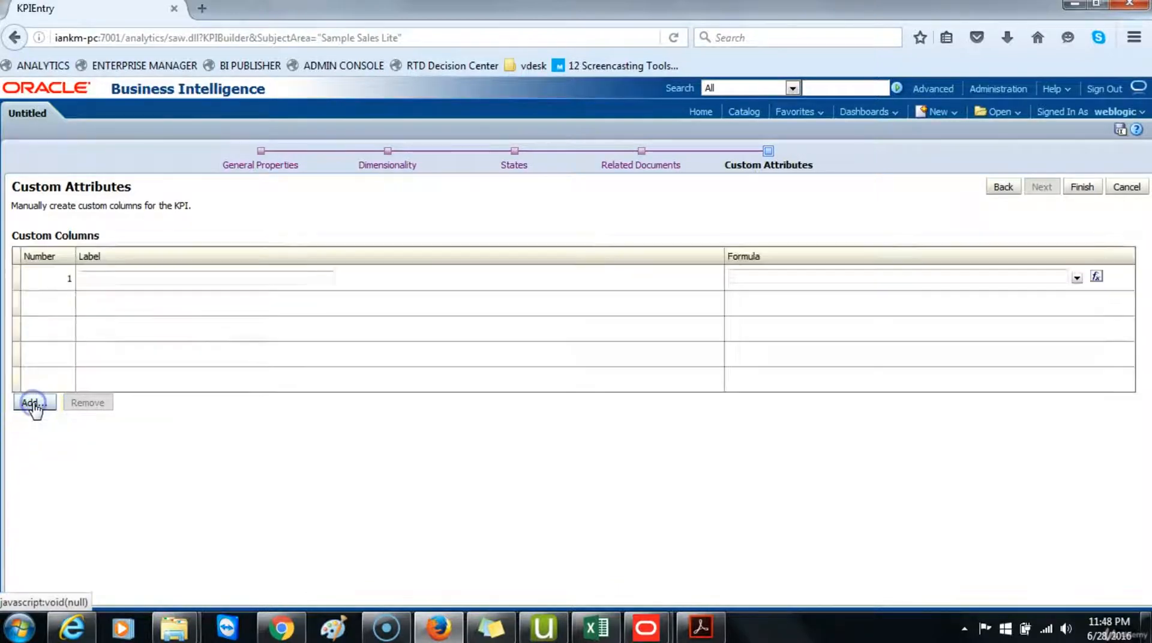
pyautogui.click(118, 283)
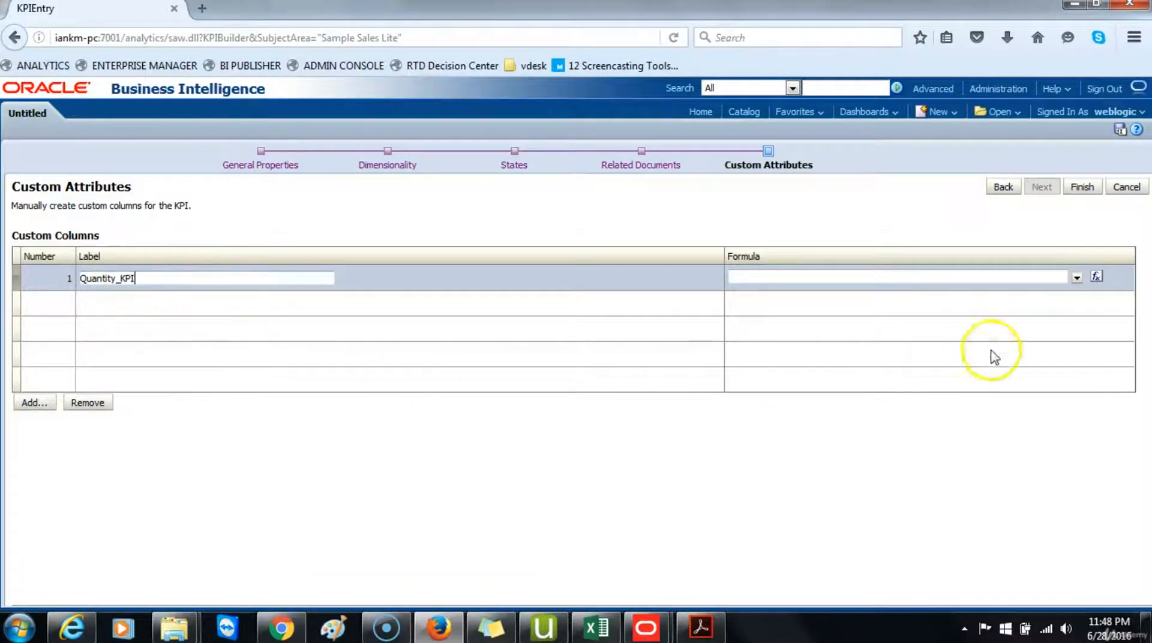
# Step: Set the custom column's formula to "Base Facts"."Billed Quantity" - "Base Facts"."Target Quantity"
pyautogui.click(1097, 279)
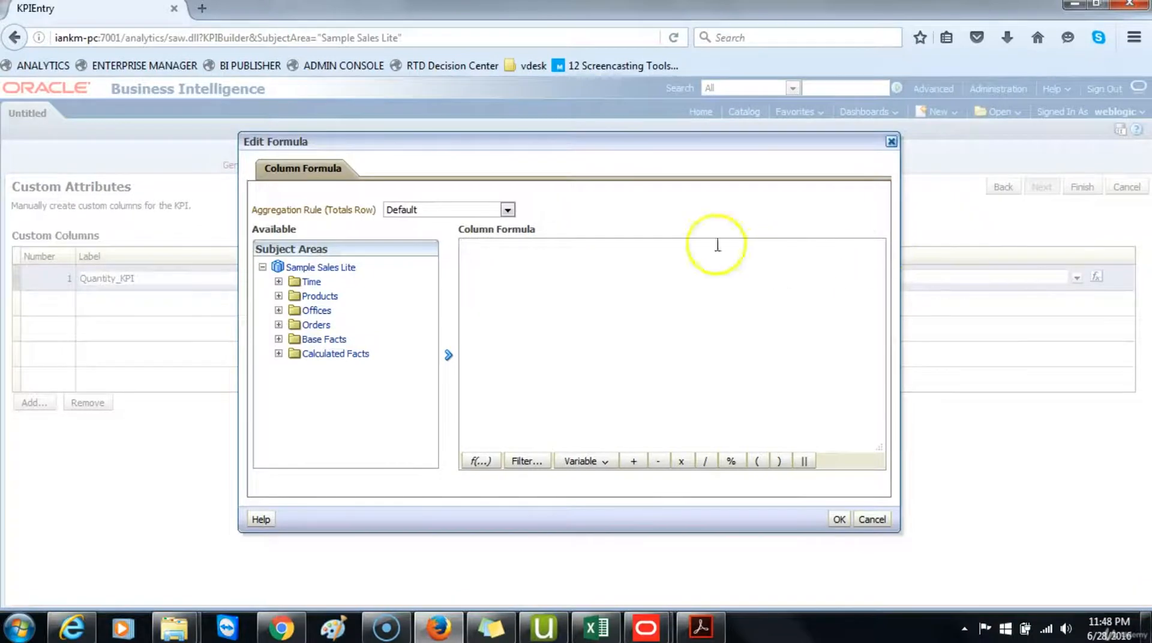
pyautogui.click(279, 339)
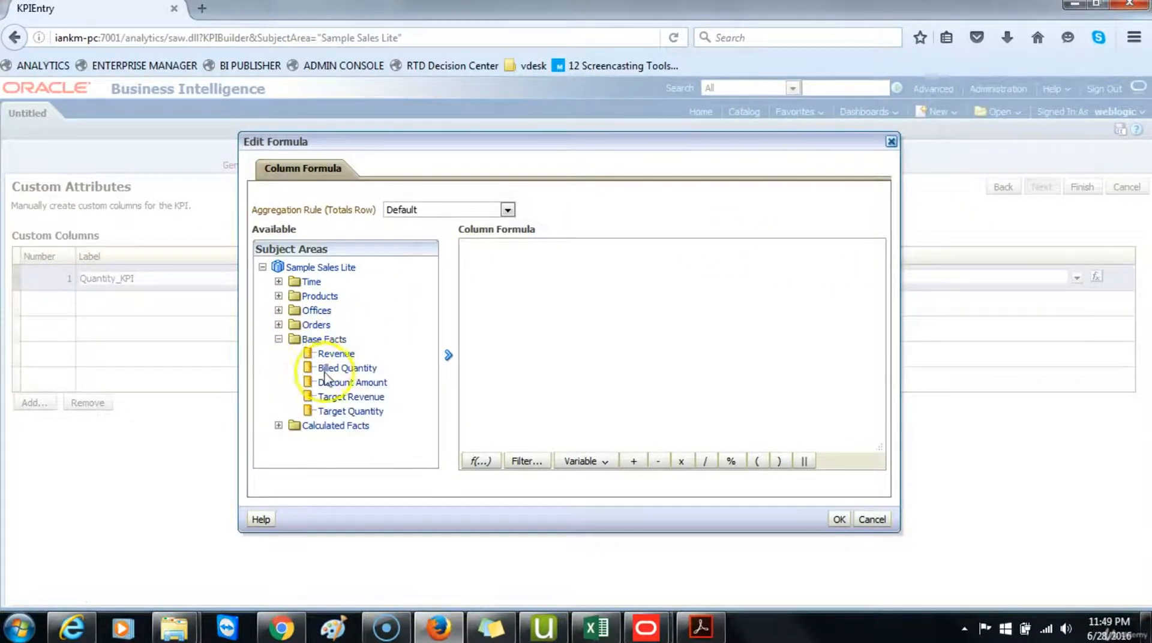
pyautogui.click(334, 368)
pyautogui.click(448, 355)
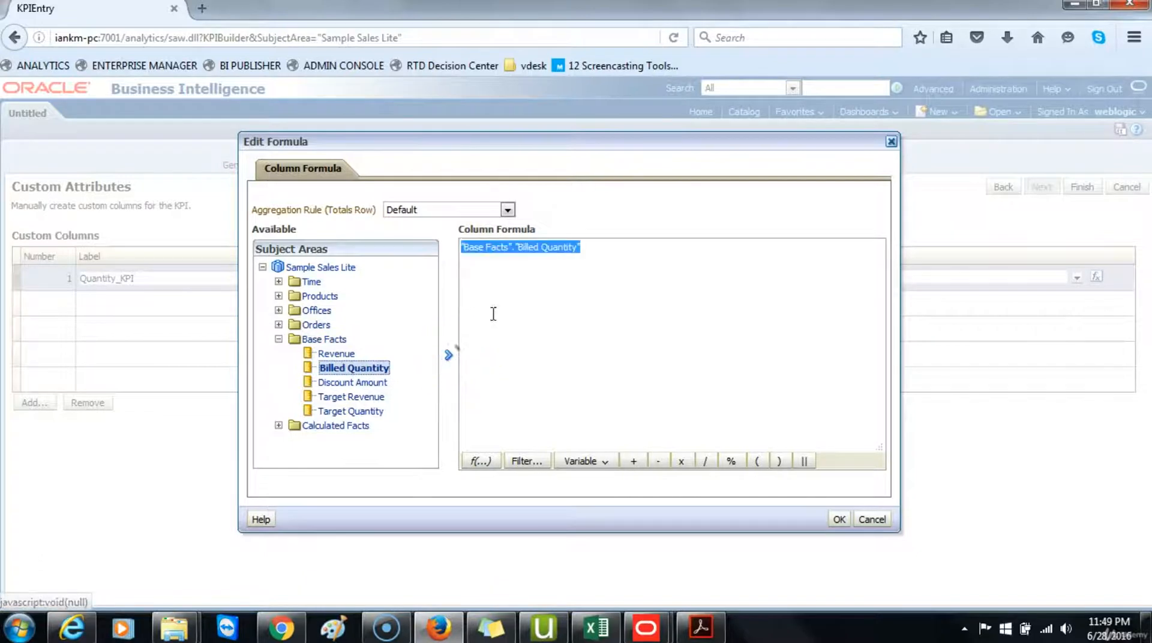
pyautogui.click(594, 248)
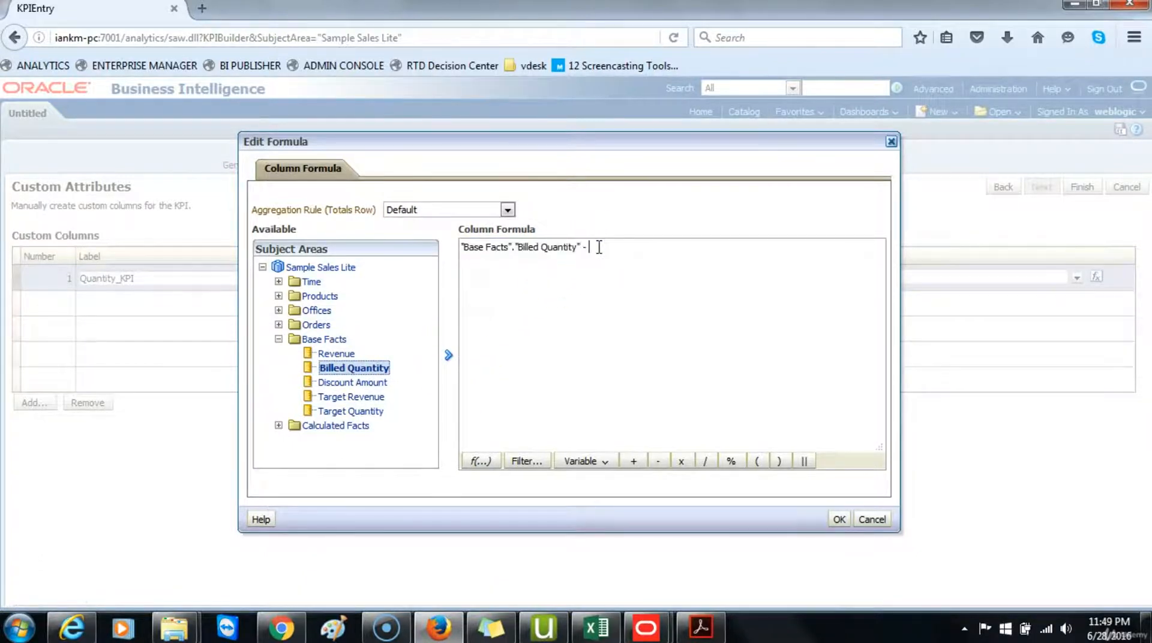
pyautogui.write('-')
pyautogui.click(354, 412)
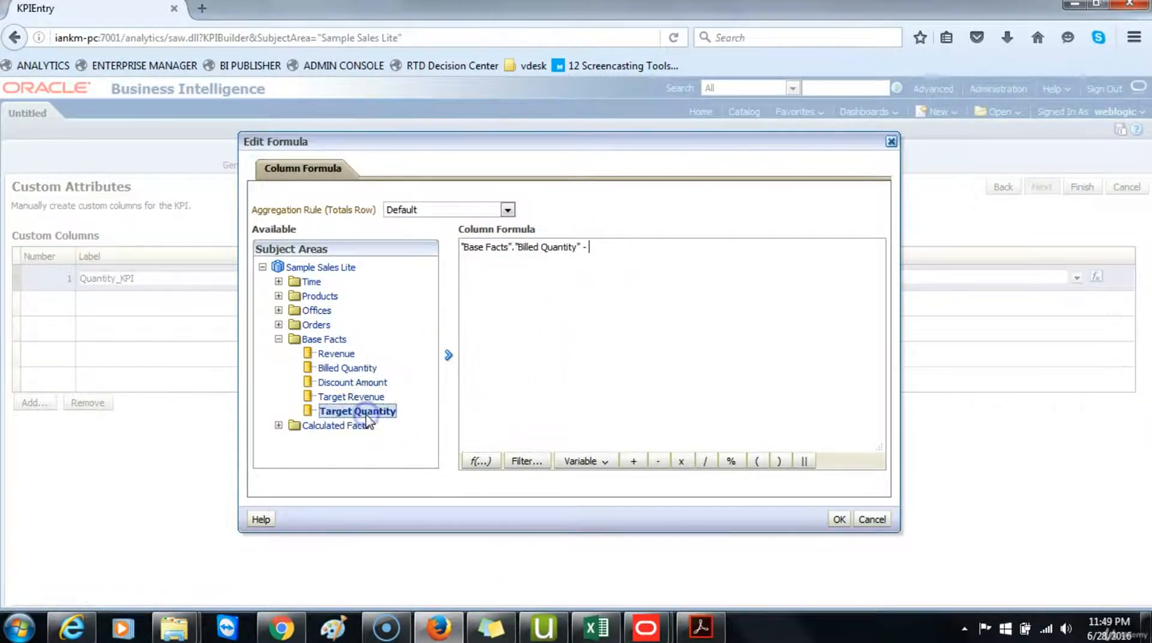
pyautogui.click(448, 355)
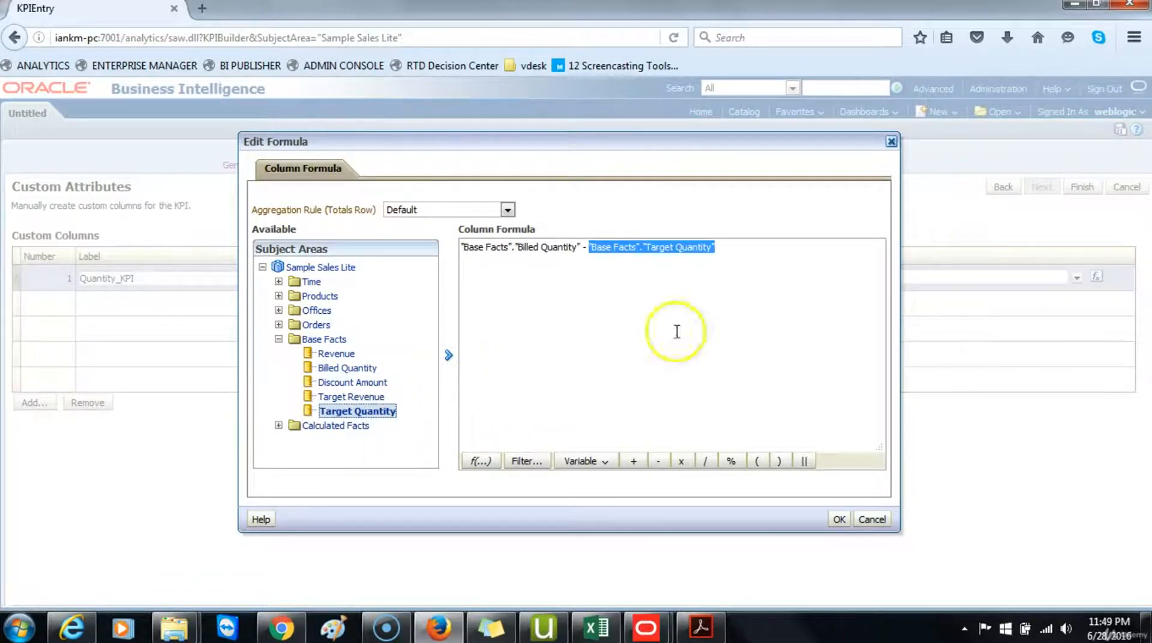
pyautogui.click(839, 519)
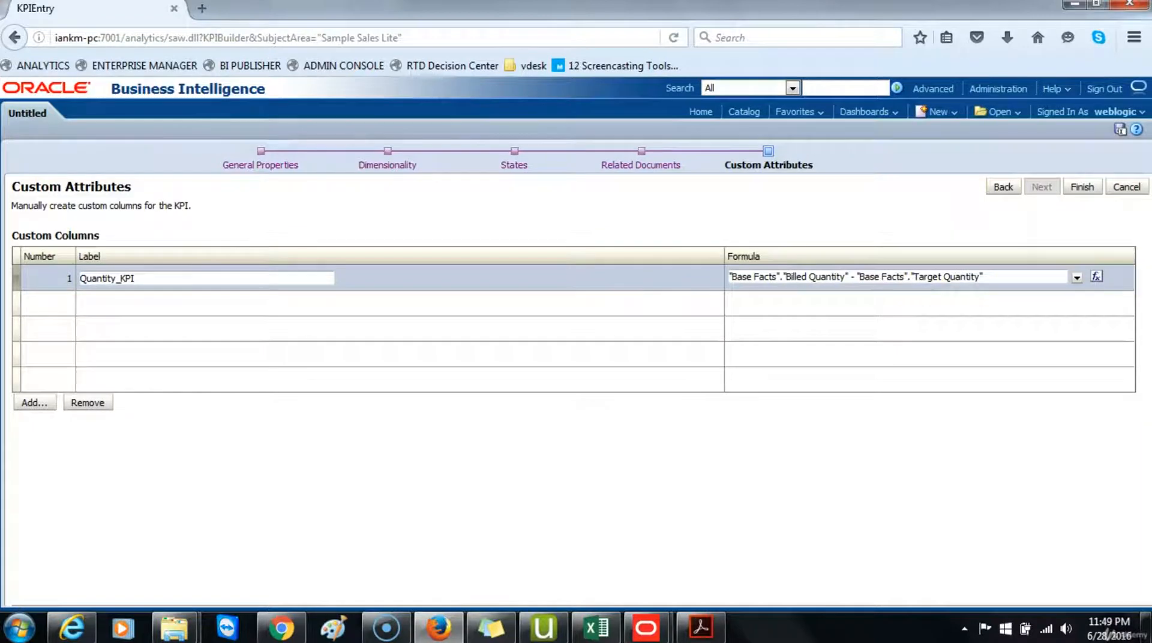
# Step: Finish the KPI and save it as Quantity_KPI in My Folders/SampleAppLite
pyautogui.click(1081, 187)
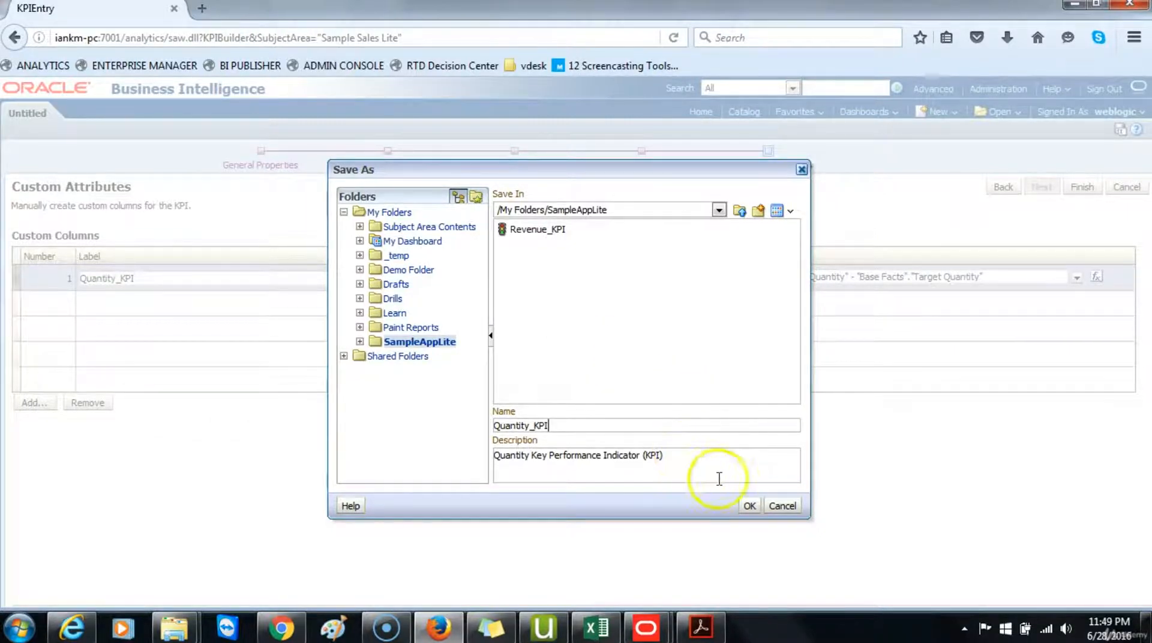
pyautogui.click(749, 506)
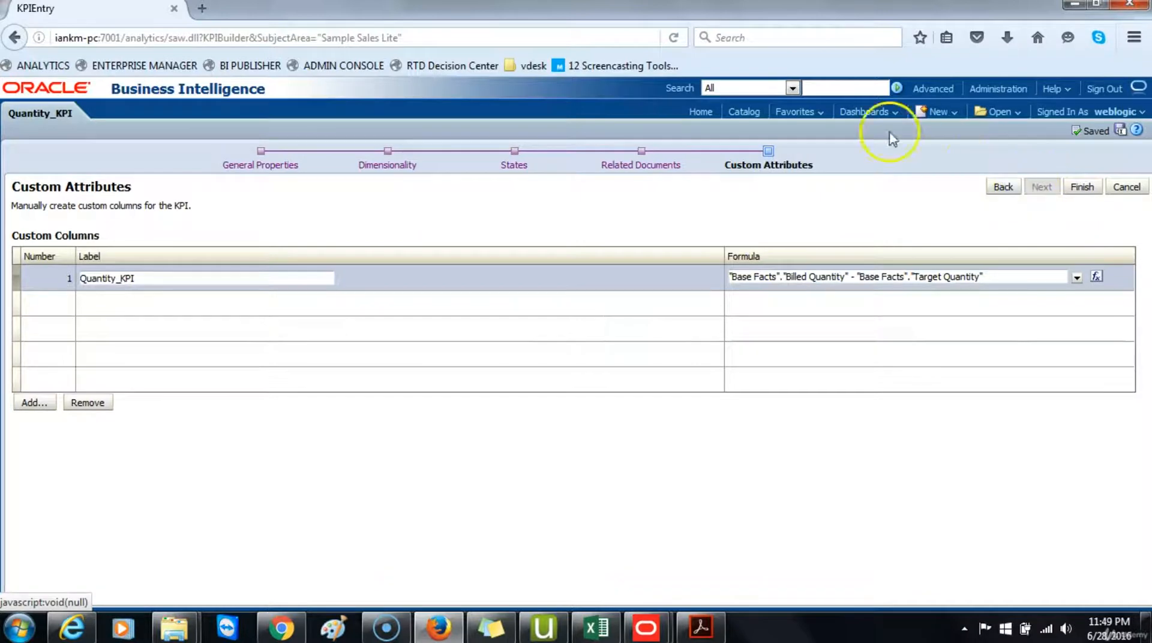
# Step: Open Quantity_KPI from the Home page and review its actual, target, status, variance and custom column results
pyautogui.click(700, 114)
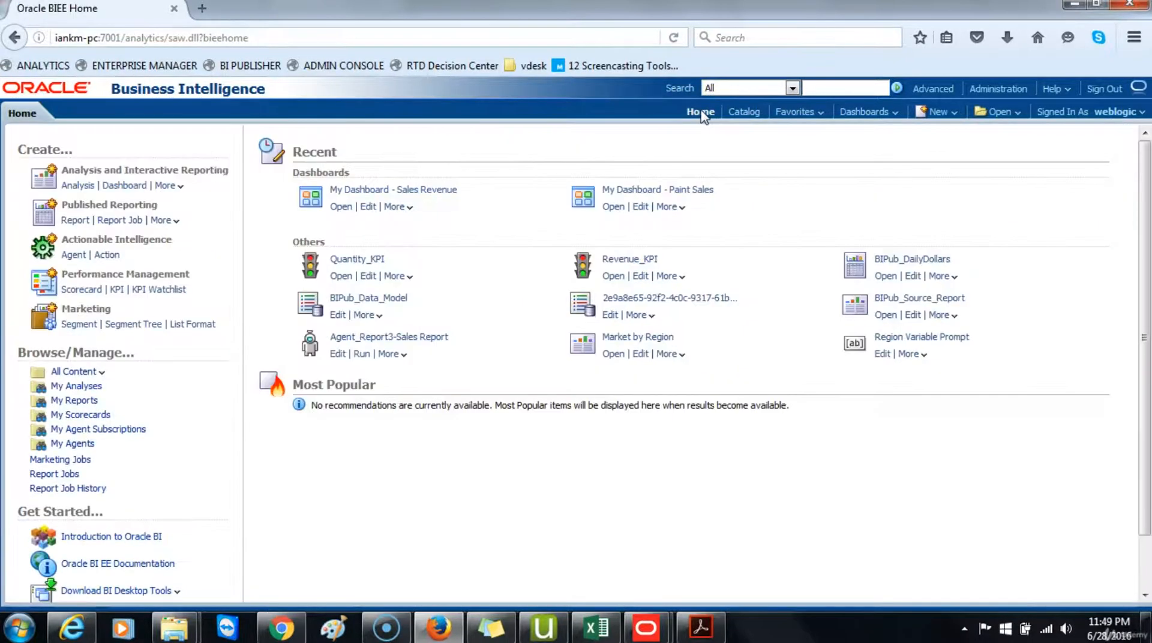
pyautogui.click(345, 260)
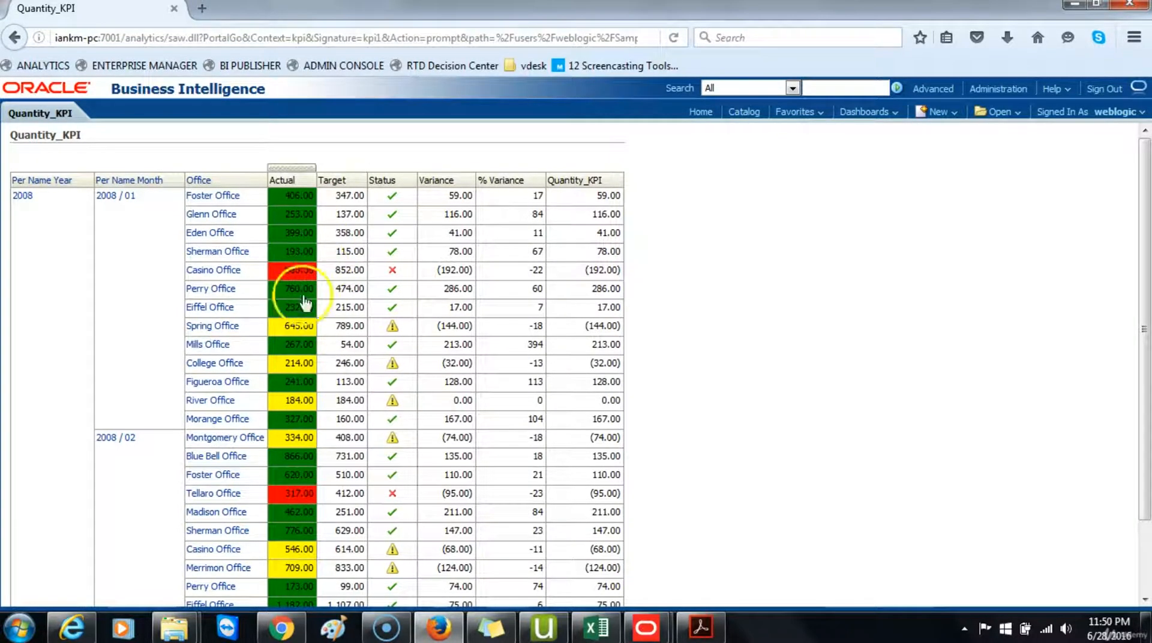
pyautogui.click(156, 480)
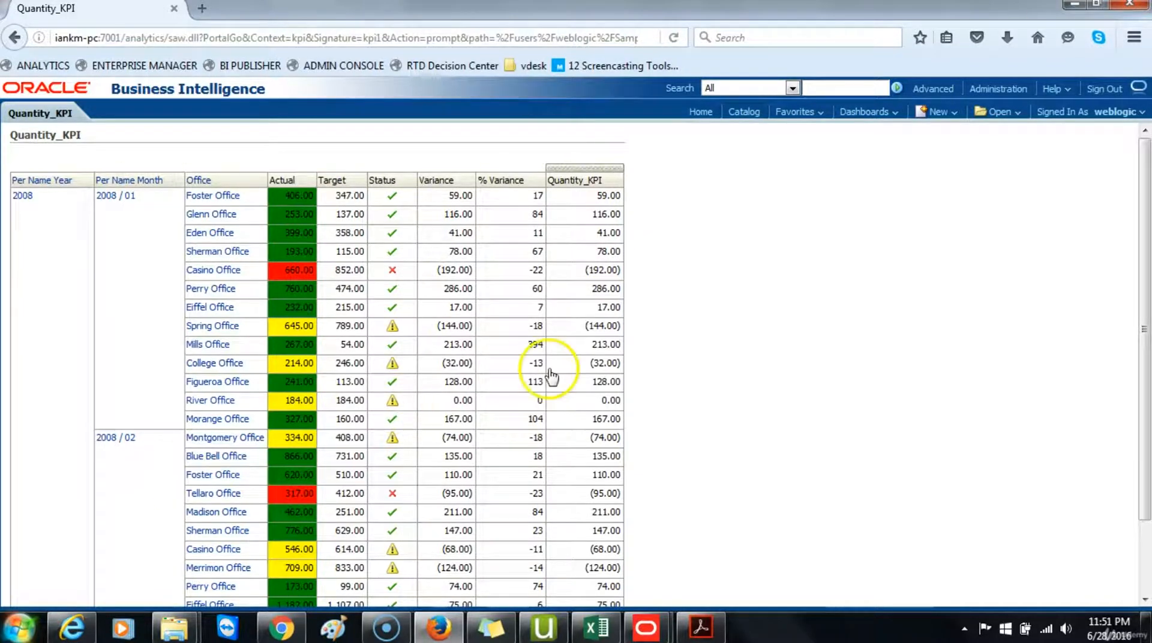
# Step: Create a new KPI Watchlist and add Revenue_KPI from My Folders/SampleAppLite, keeping Use Point-of-View for all dimensions
pyautogui.click(945, 112)
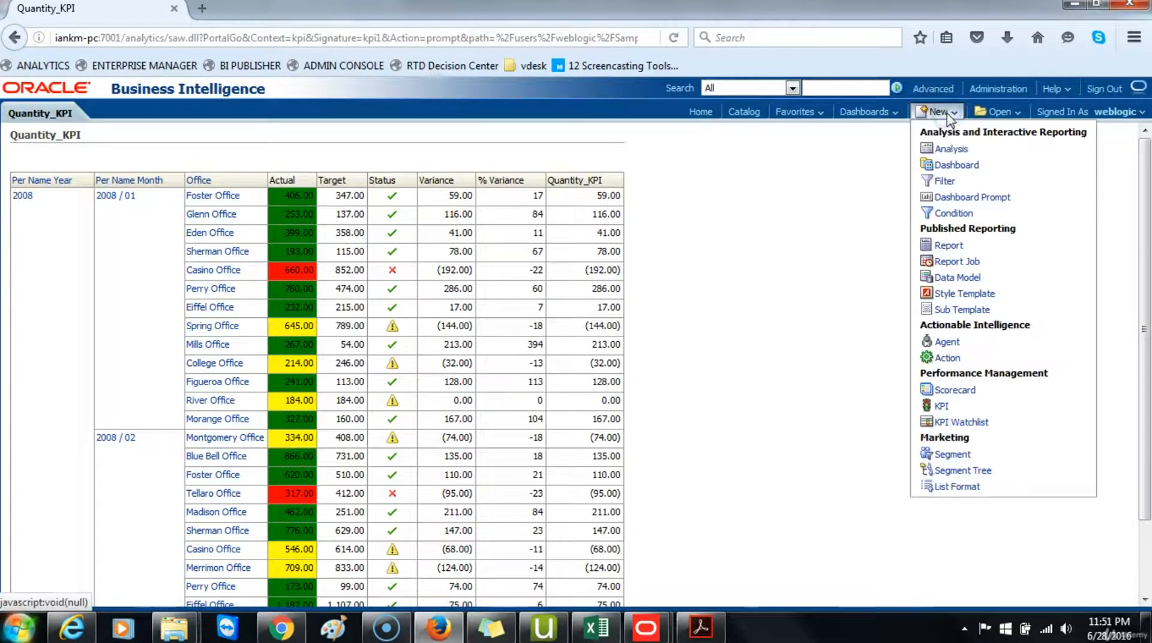
pyautogui.click(961, 423)
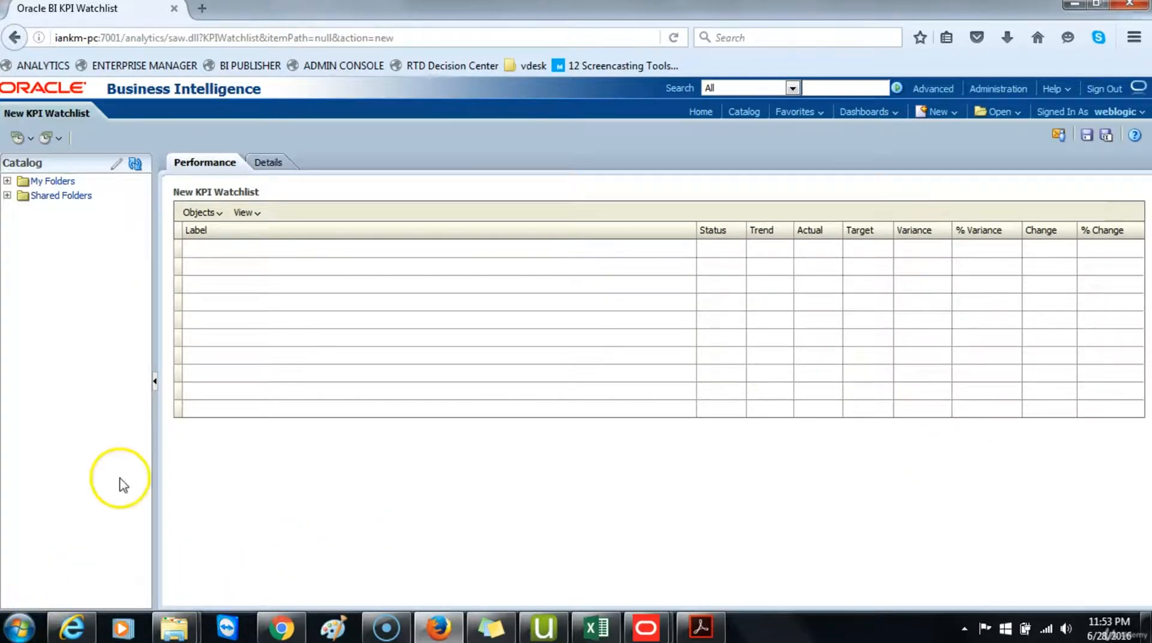
pyautogui.click(217, 215)
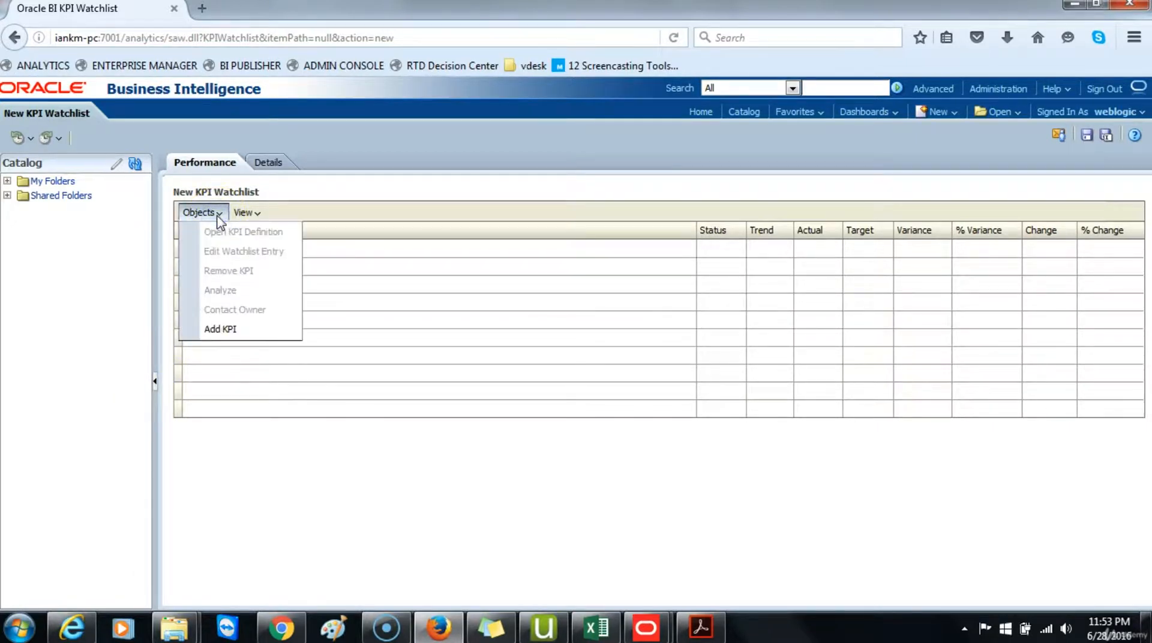
pyautogui.click(216, 329)
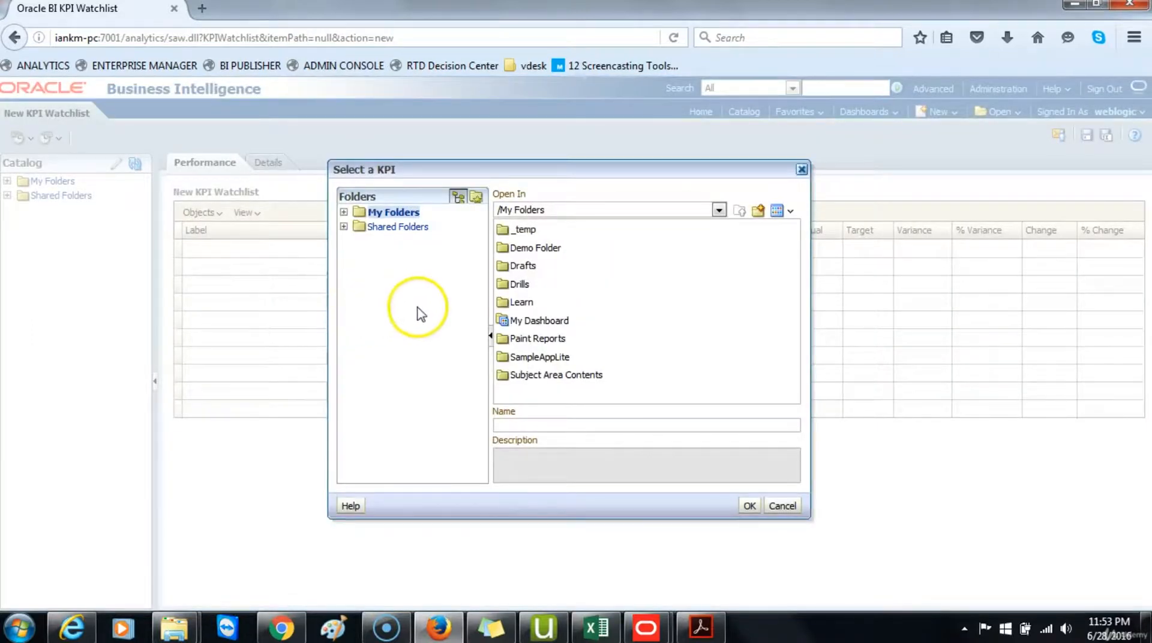
pyautogui.doubleClick(541, 357)
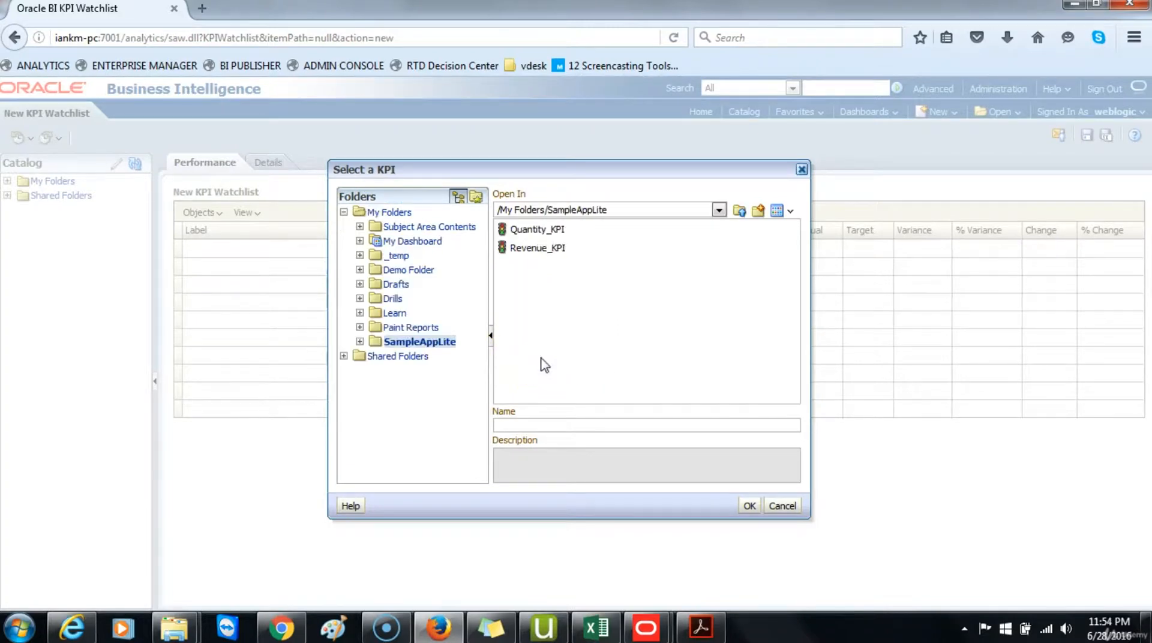
pyautogui.click(535, 251)
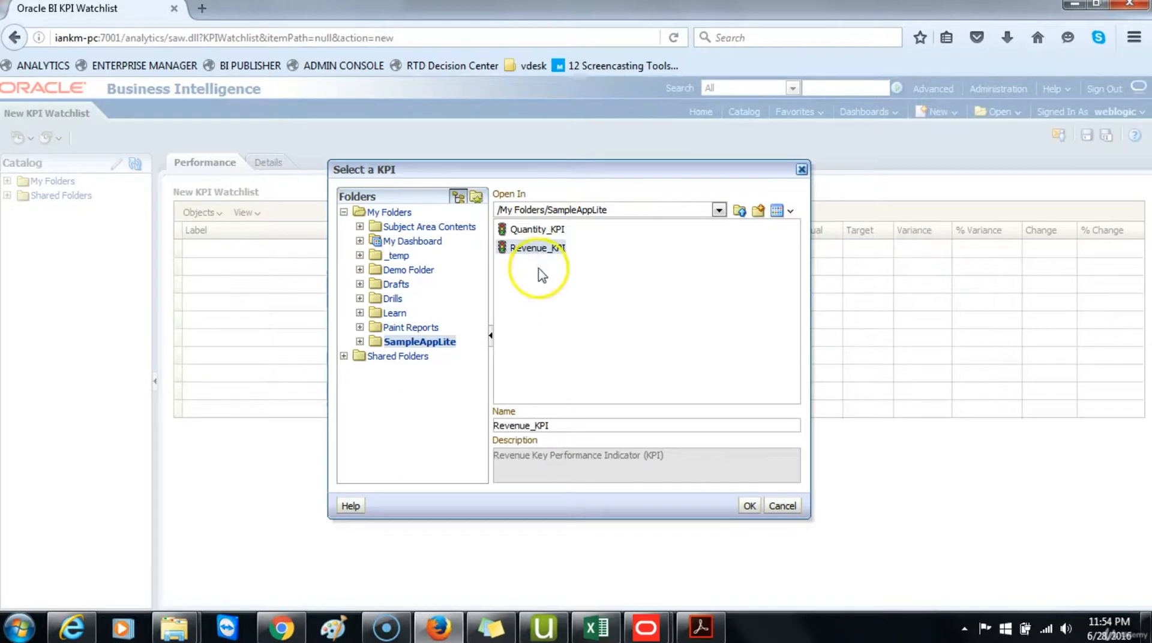
pyautogui.click(747, 506)
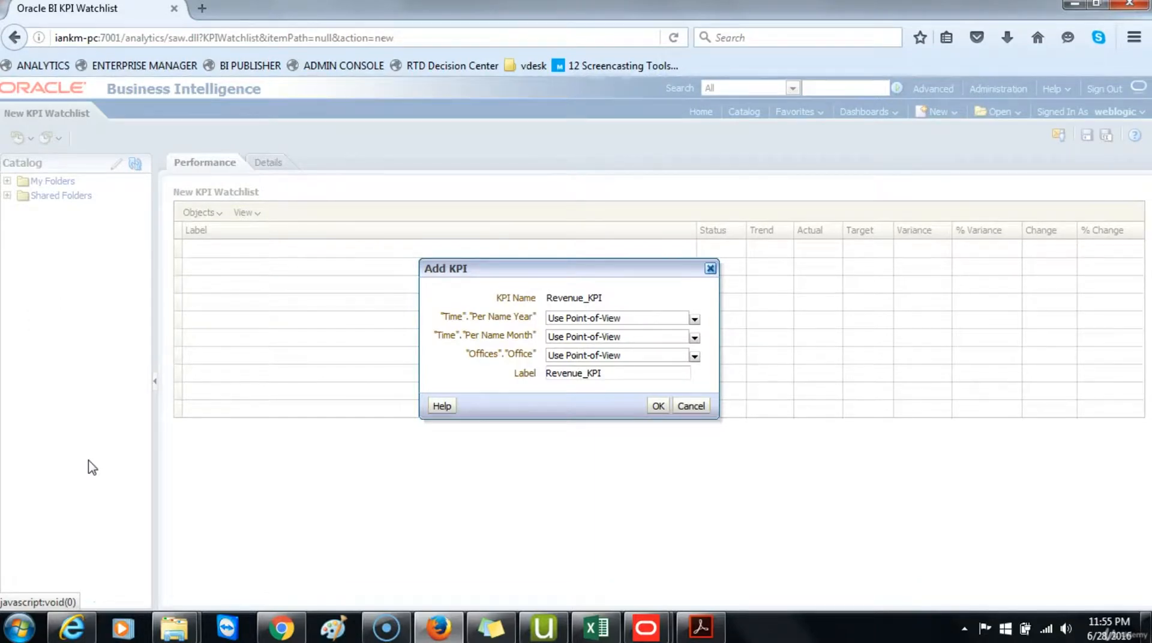
pyautogui.click(658, 405)
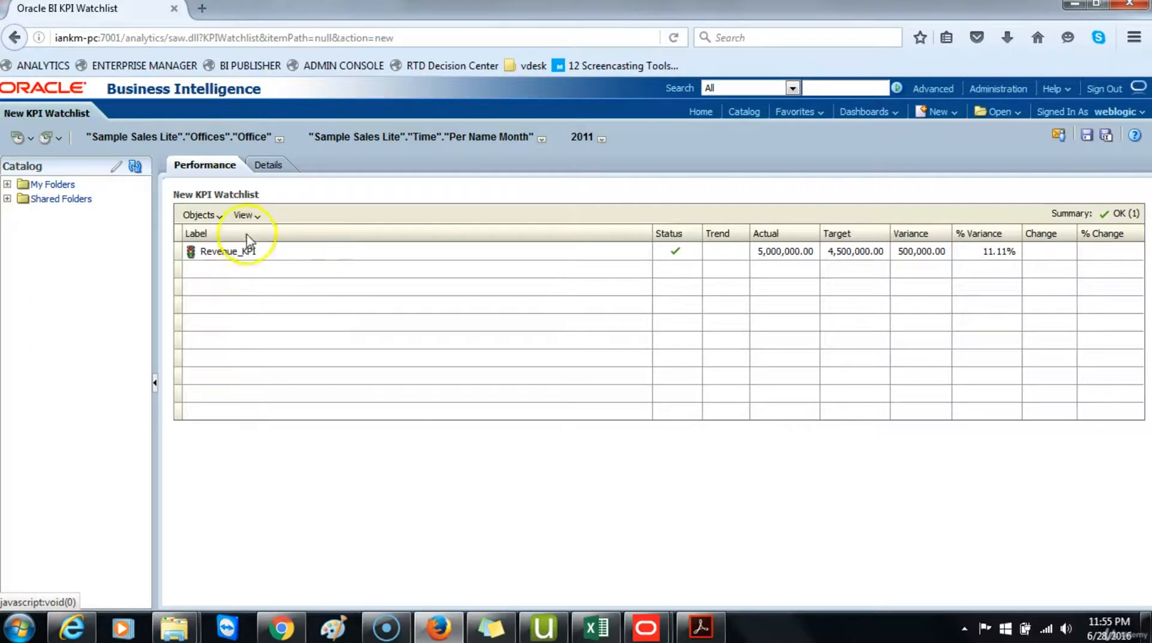
# Step: Add Quantity_KPI from My Folders/SampleAppLite to the watchlist with the default point-of-view settings
pyautogui.click(201, 215)
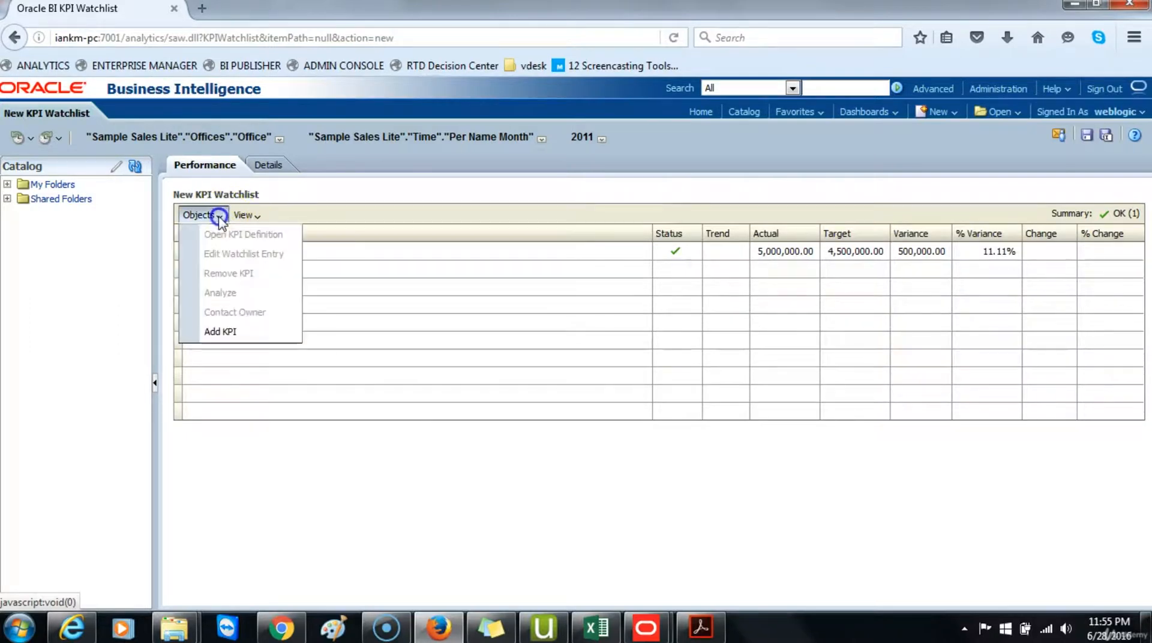
pyautogui.click(220, 331)
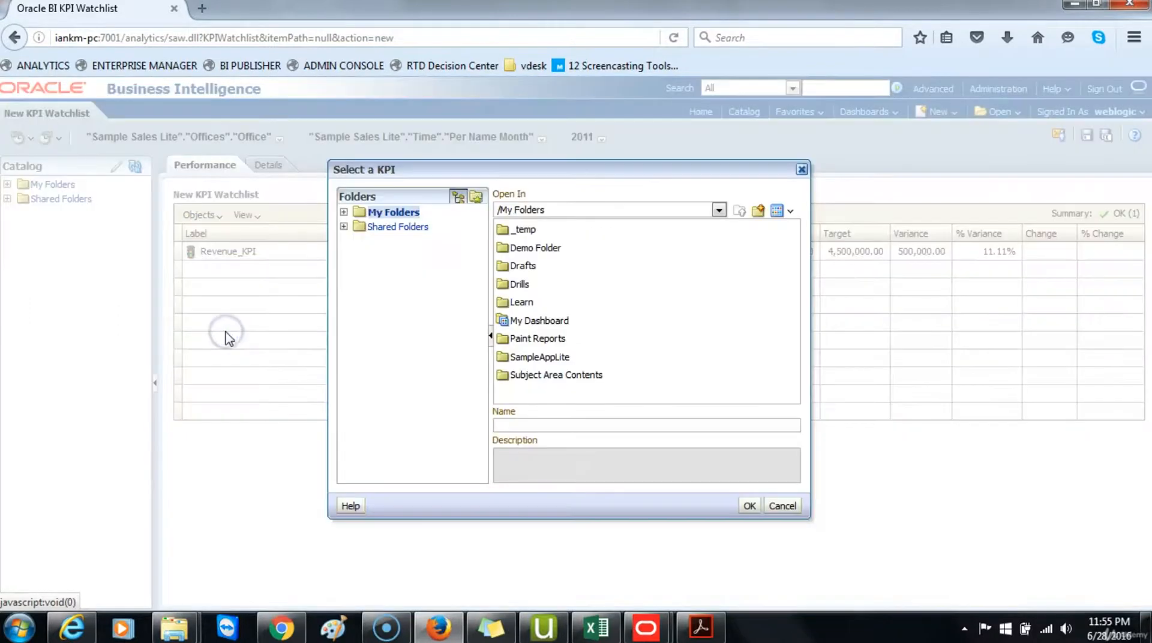
pyautogui.doubleClick(510, 358)
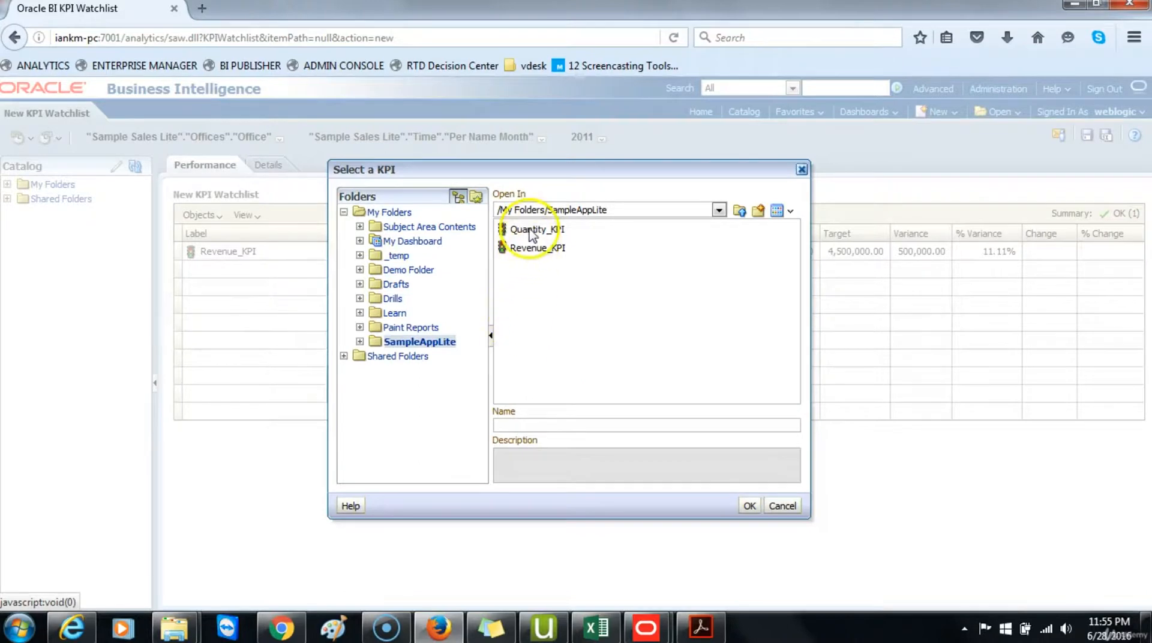
pyautogui.click(530, 233)
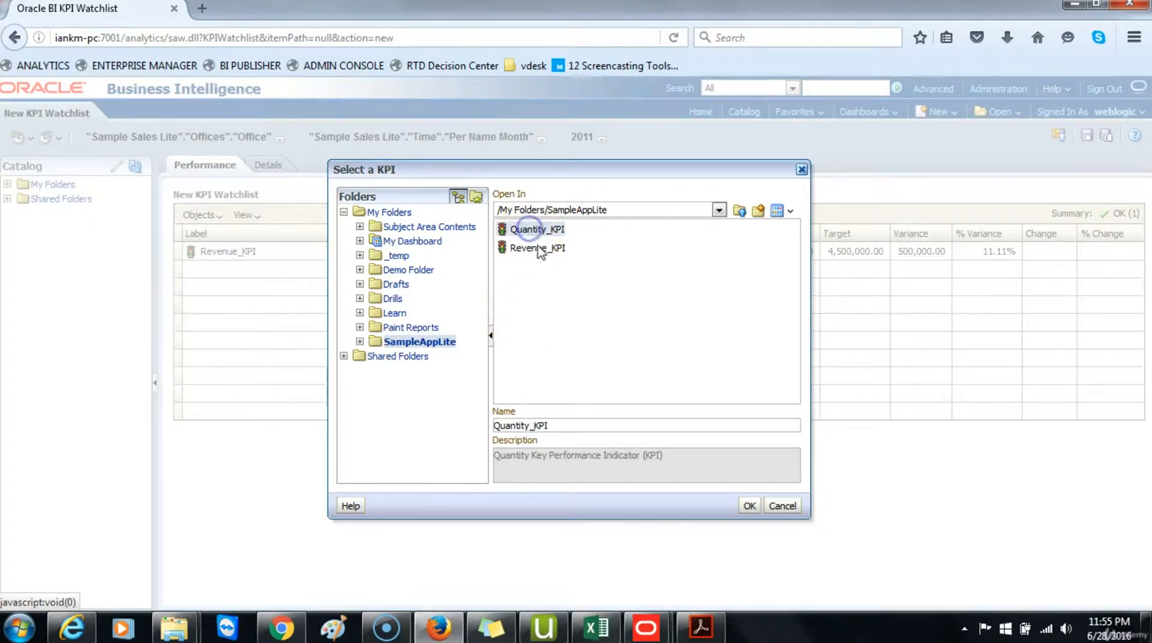
pyautogui.click(749, 506)
pyautogui.click(656, 405)
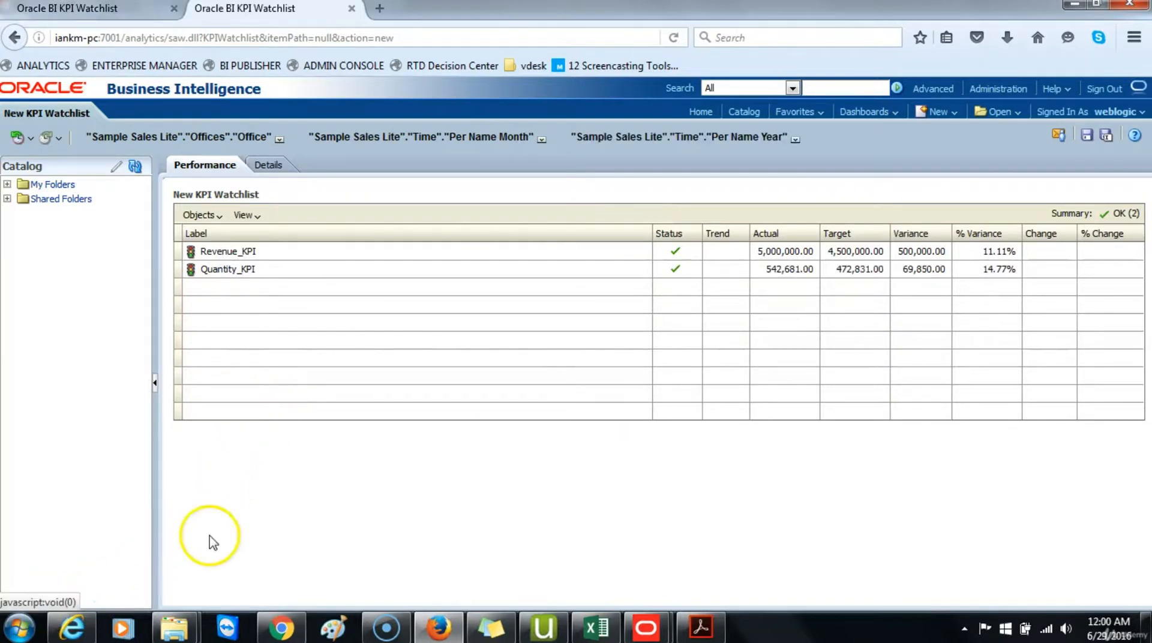
# Step: Browse the watchlist's Office, Per Name Month and Per Name Year point-of-view lists without changing them
pyautogui.click(280, 140)
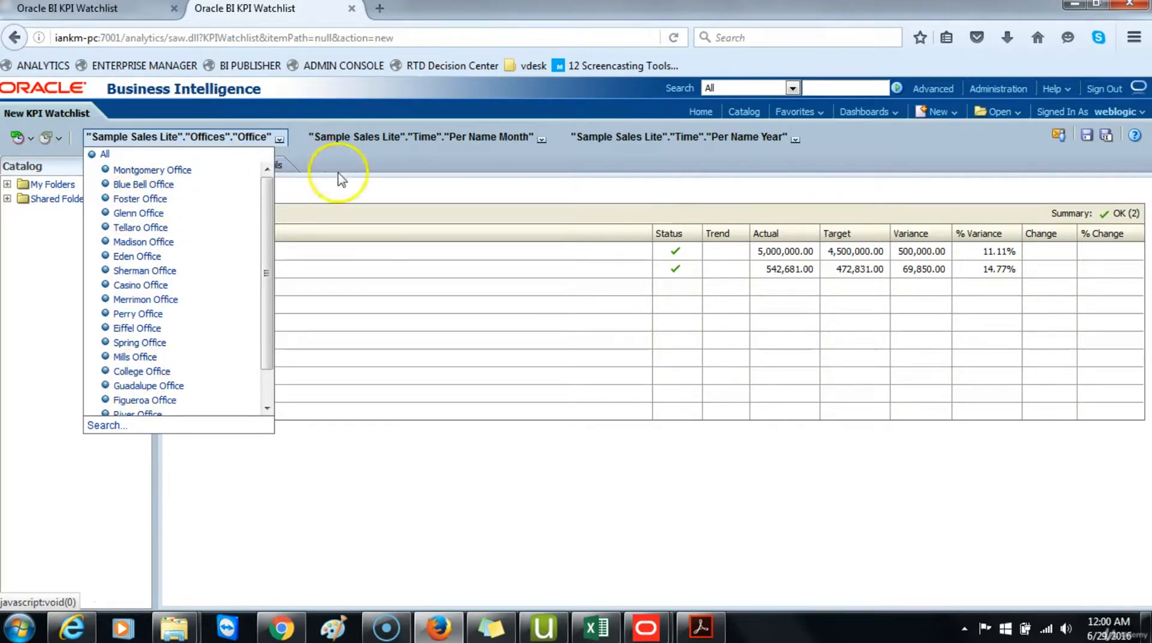
pyautogui.click(399, 161)
pyautogui.click(540, 141)
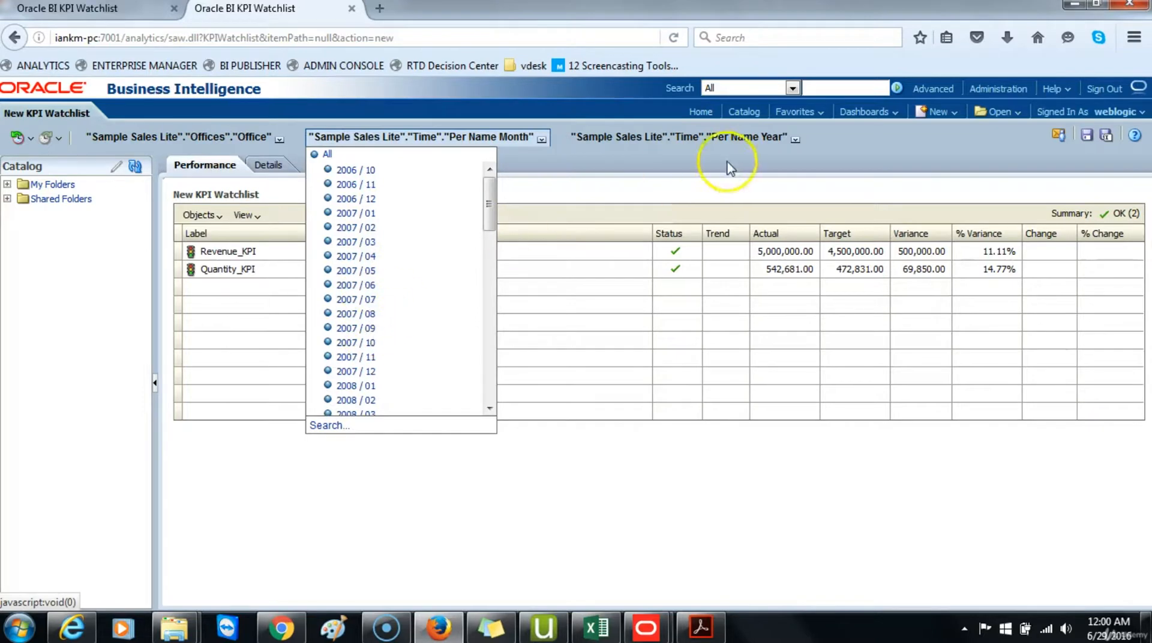
pyautogui.click(793, 138)
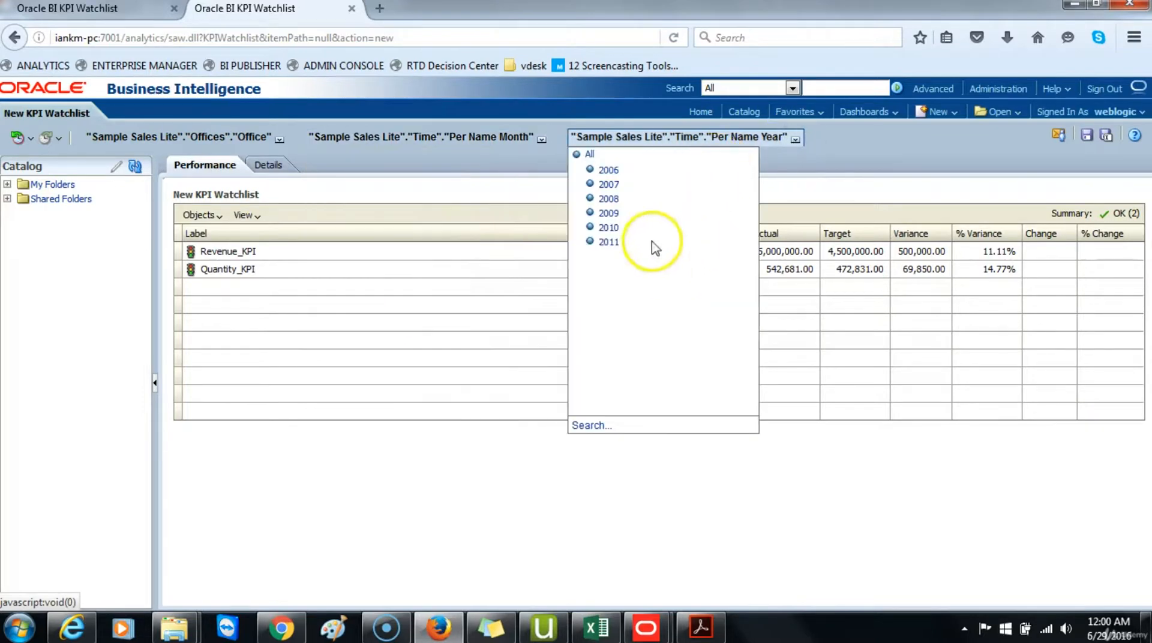
pyautogui.click(682, 492)
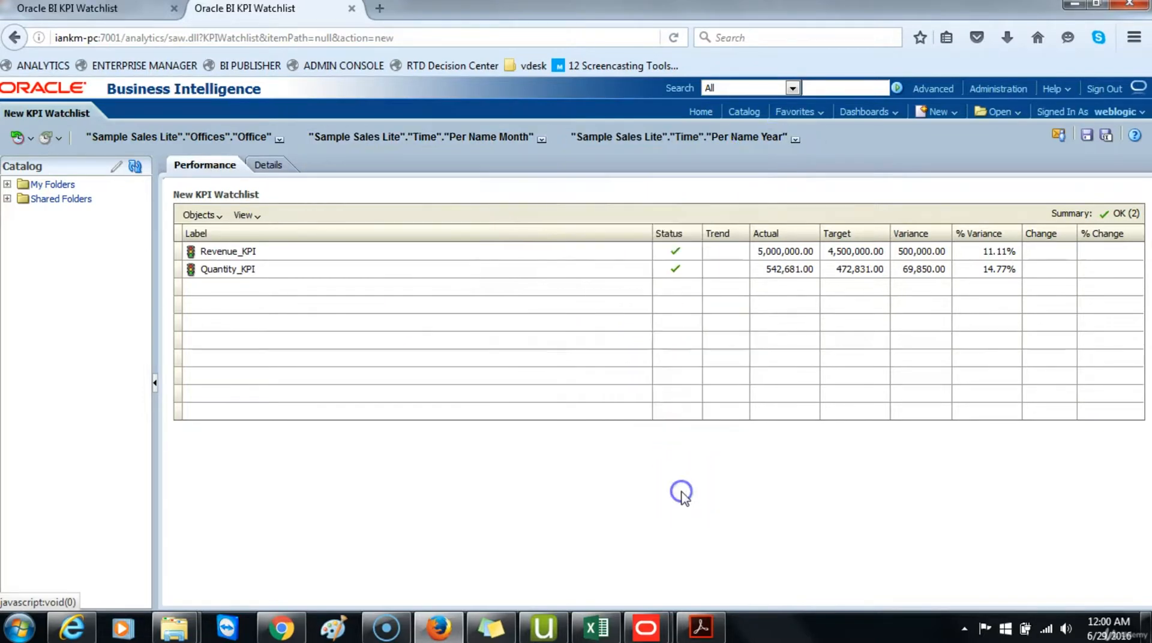